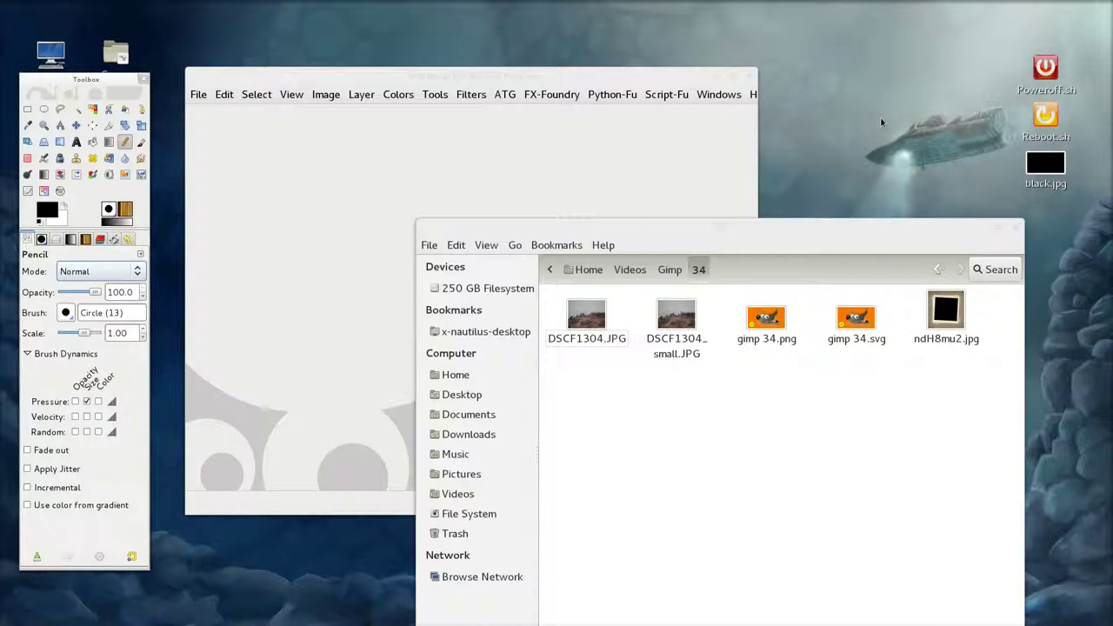
Step: Preview ndH8mu2.jpg, the blank photo frame, from the 34 folder in the image viewer
double_click(933, 319)
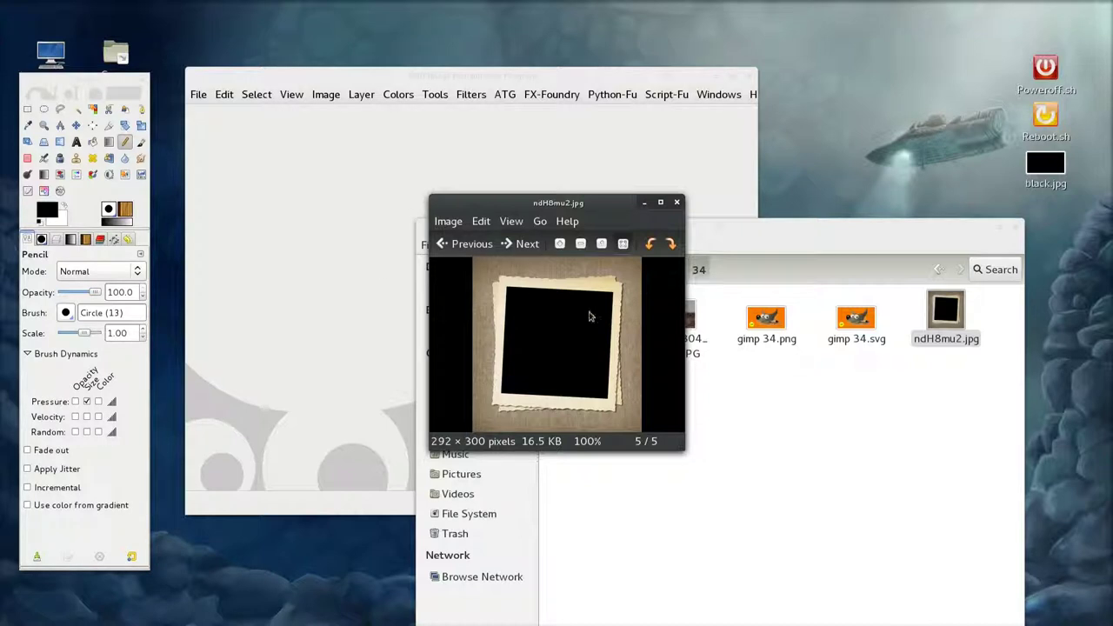
Step: Close the preview, open the ndH8mu2.jpg frame image in GIMP, and show its layers
left_click(677, 203)
left_click_drag(941, 307, 289, 262)
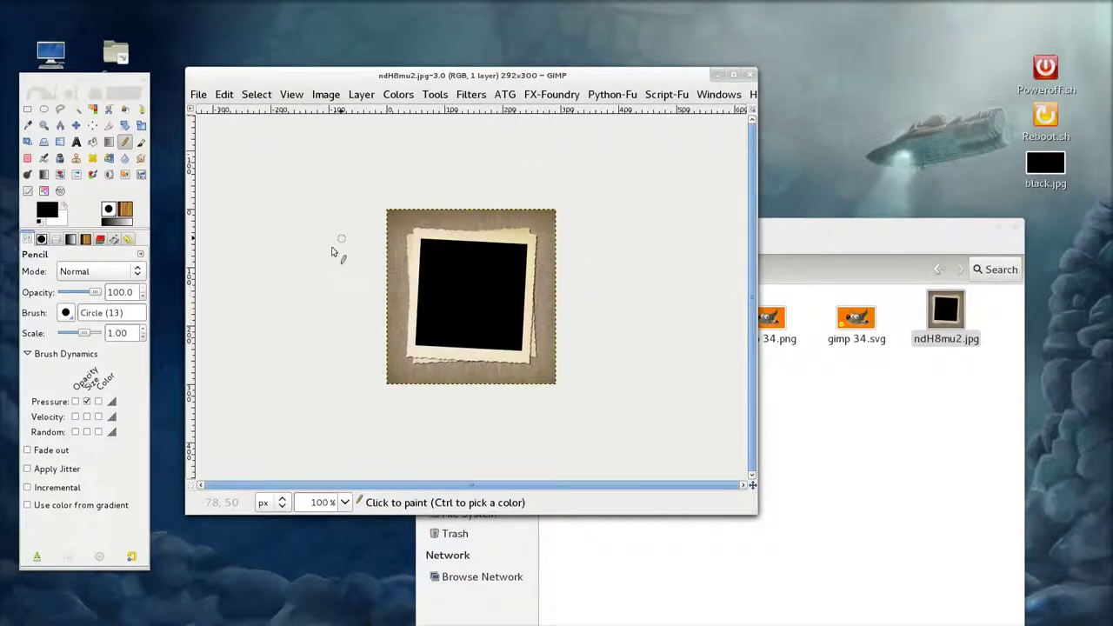
left_click(56, 240)
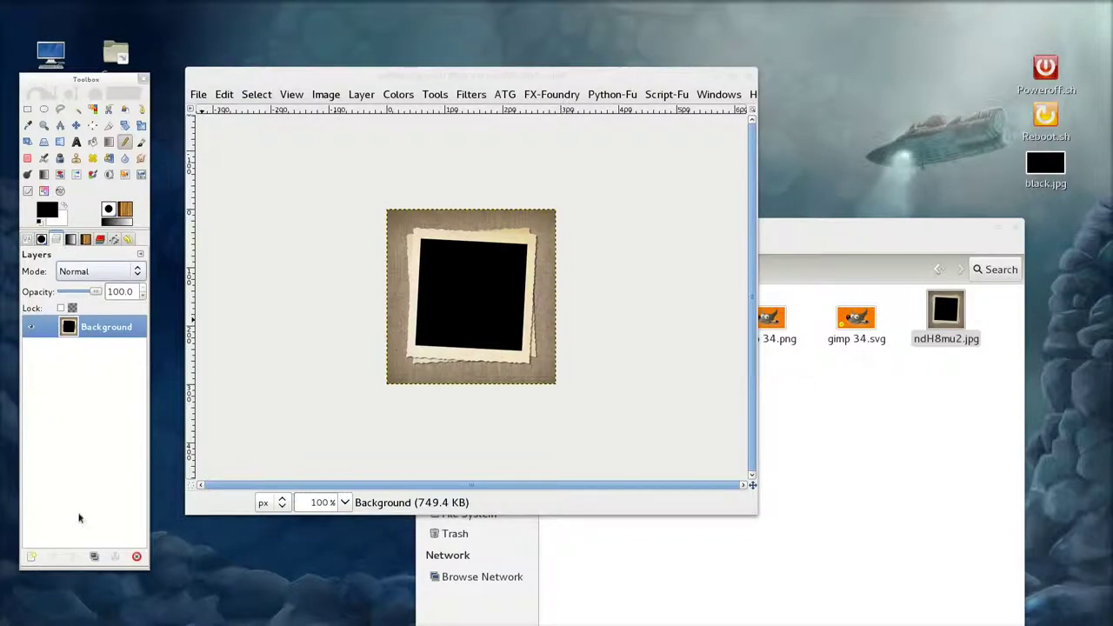
Step: Add DSCF1304_small.JPG as a layer beneath the frame and zoom to 200%
left_click(773, 248)
left_click_drag(685, 320, 90, 327)
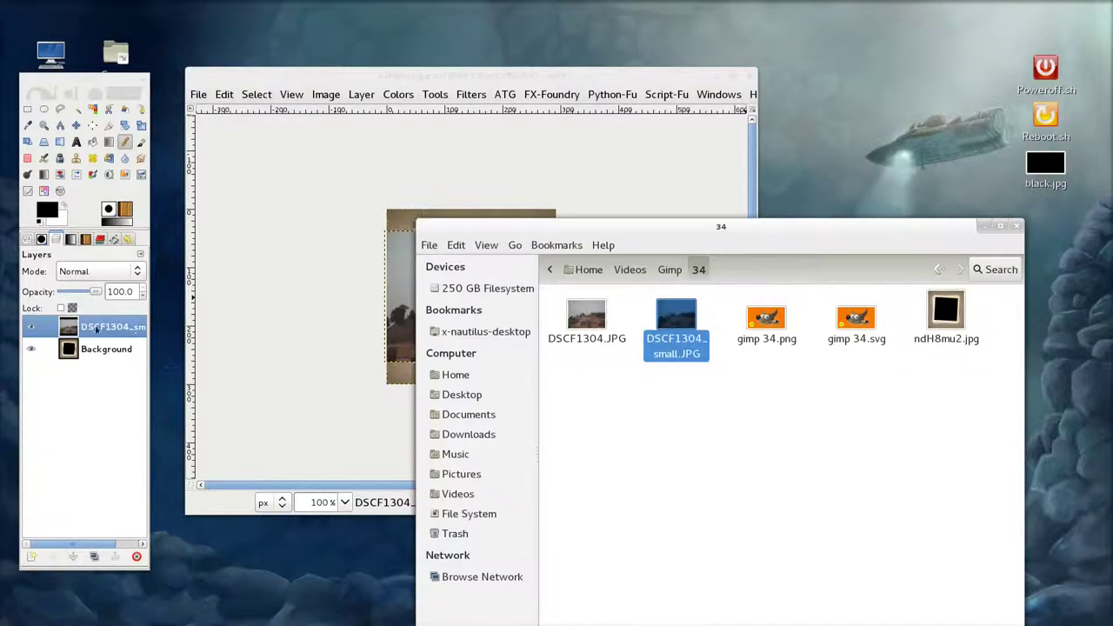
left_click(493, 77)
left_click(73, 556)
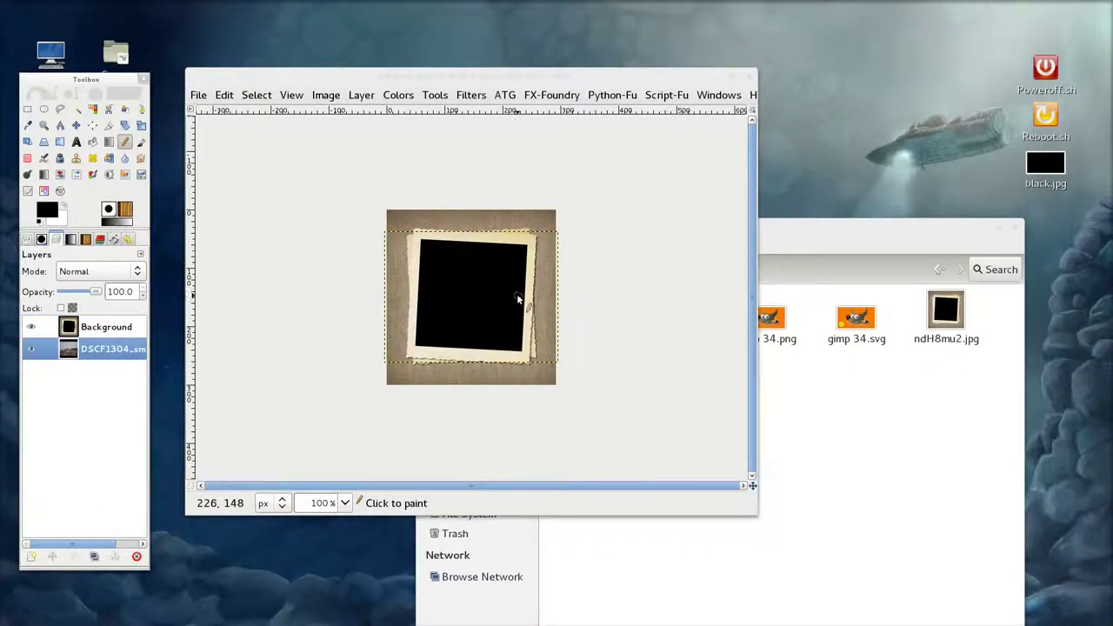
key("2")
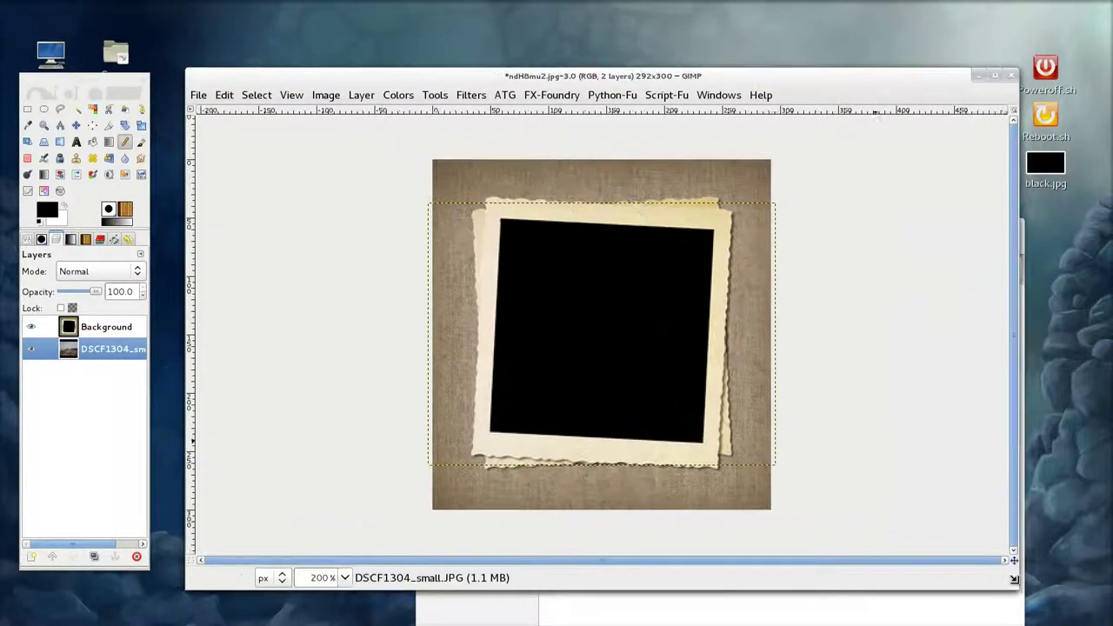
Step: Add a white, fully opaque layer mask to the Background frame layer
left_click(105, 327)
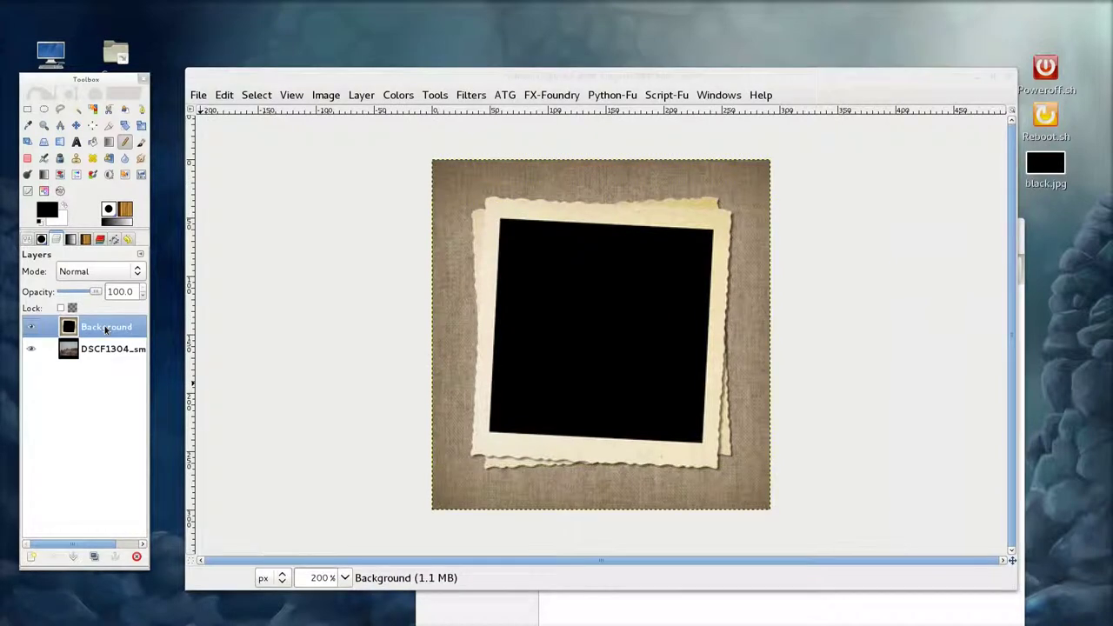
right_click(105, 327)
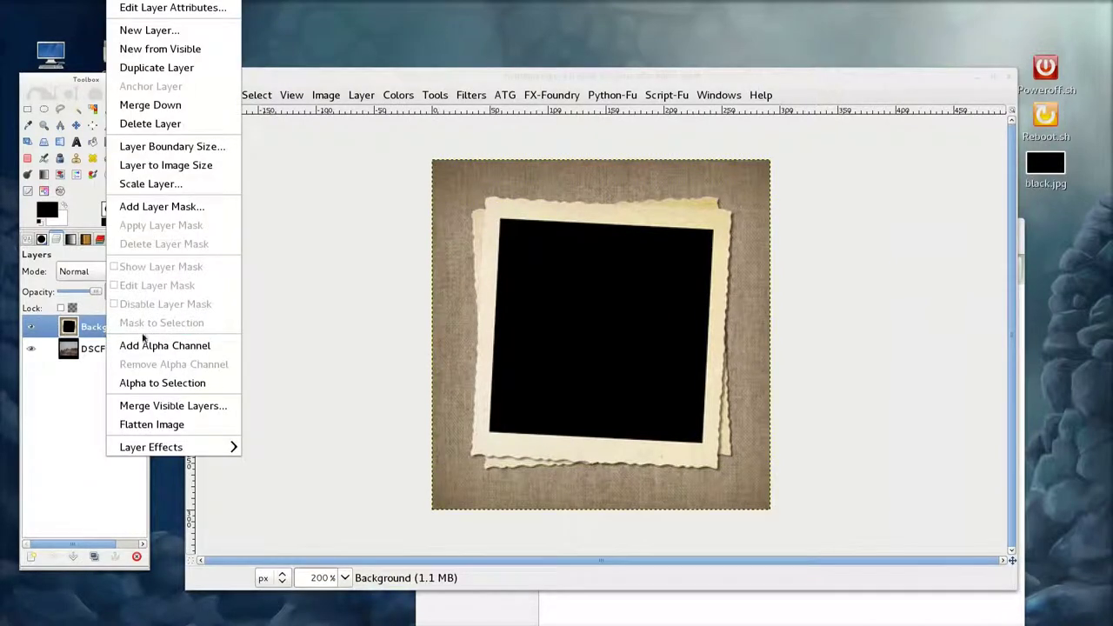
left_click(162, 206)
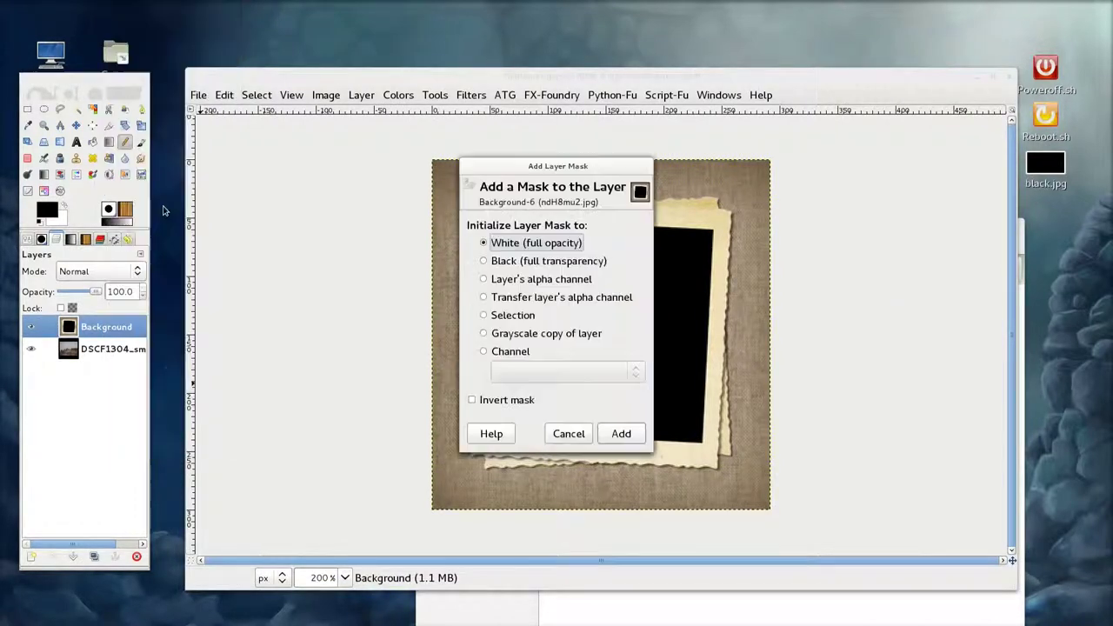
left_click(620, 433)
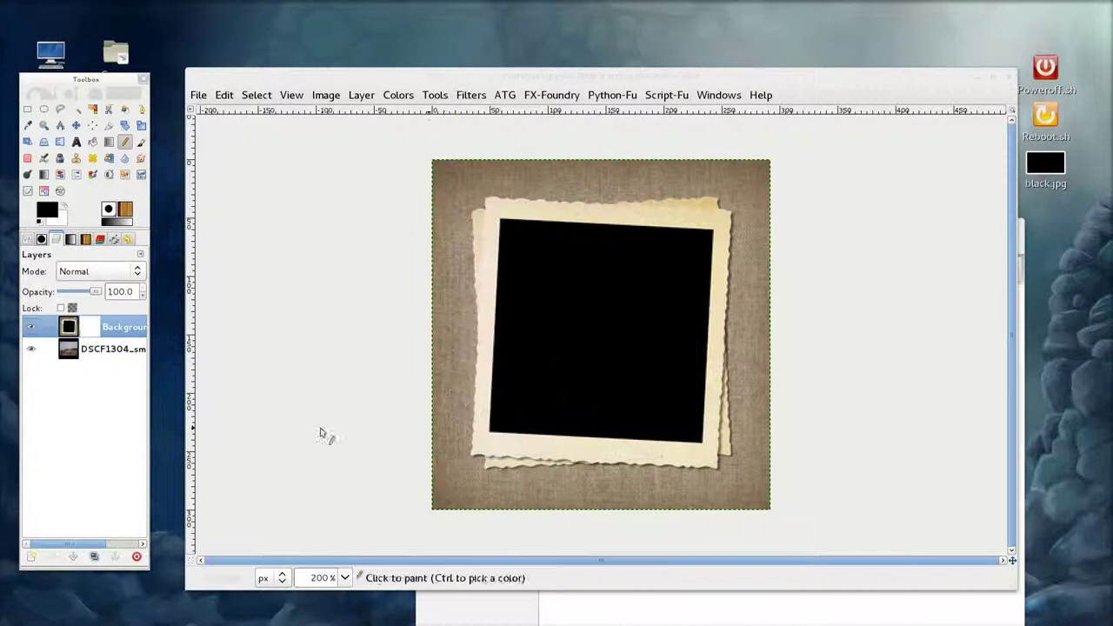
Step: Use Select by Color on the layer's pixels to select the black window inside the frame
left_click(69, 326)
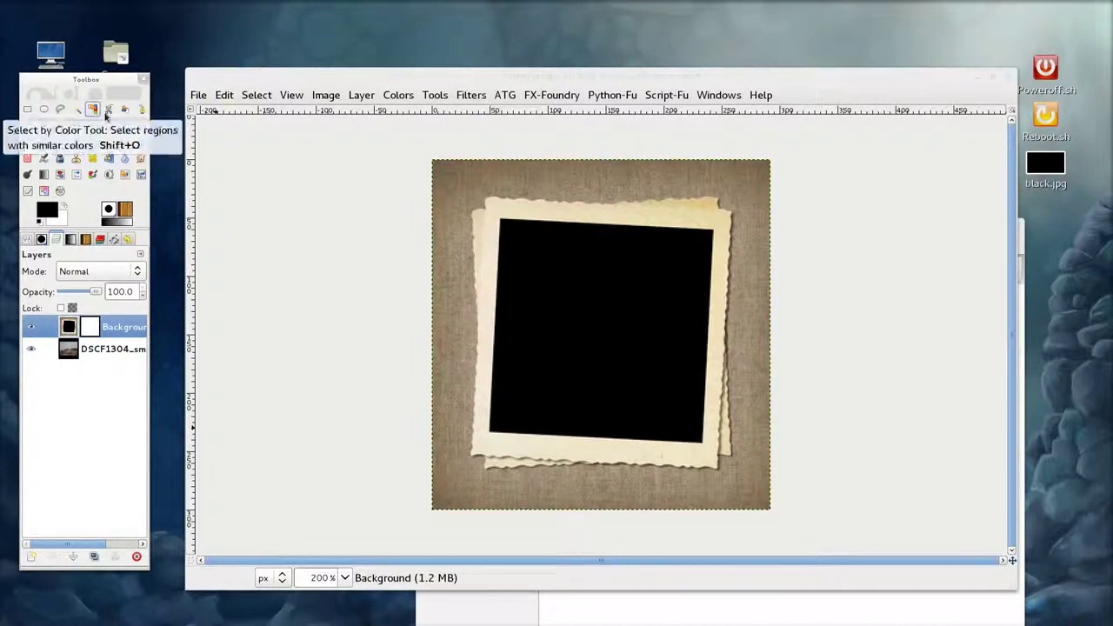
left_click(92, 110)
left_click(619, 317)
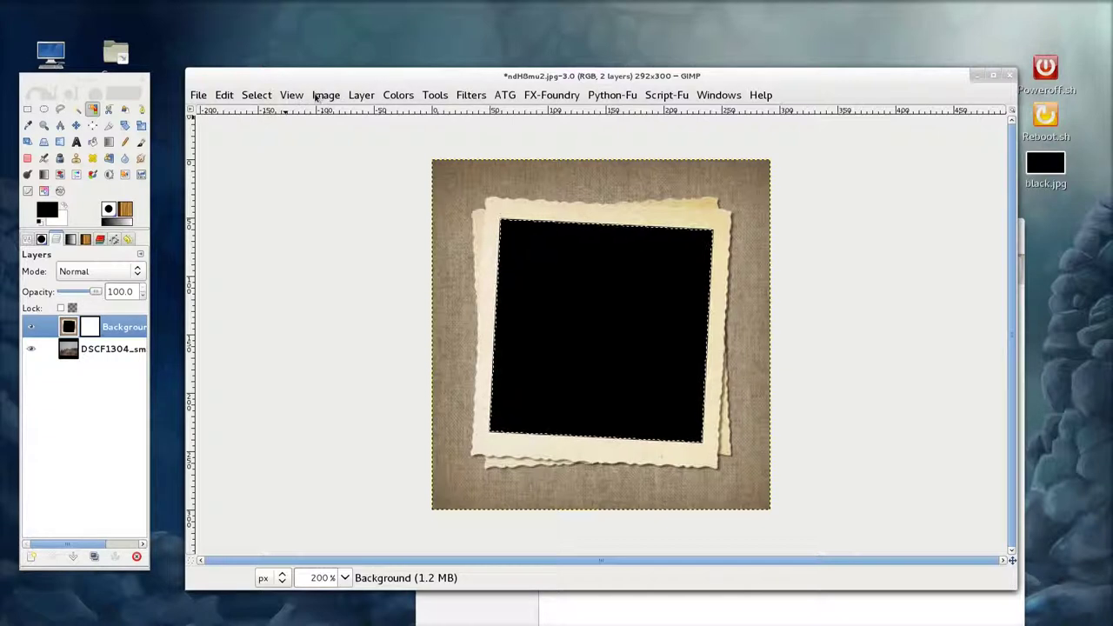
Step: Grow the selection by 2 pixels
left_click(263, 98)
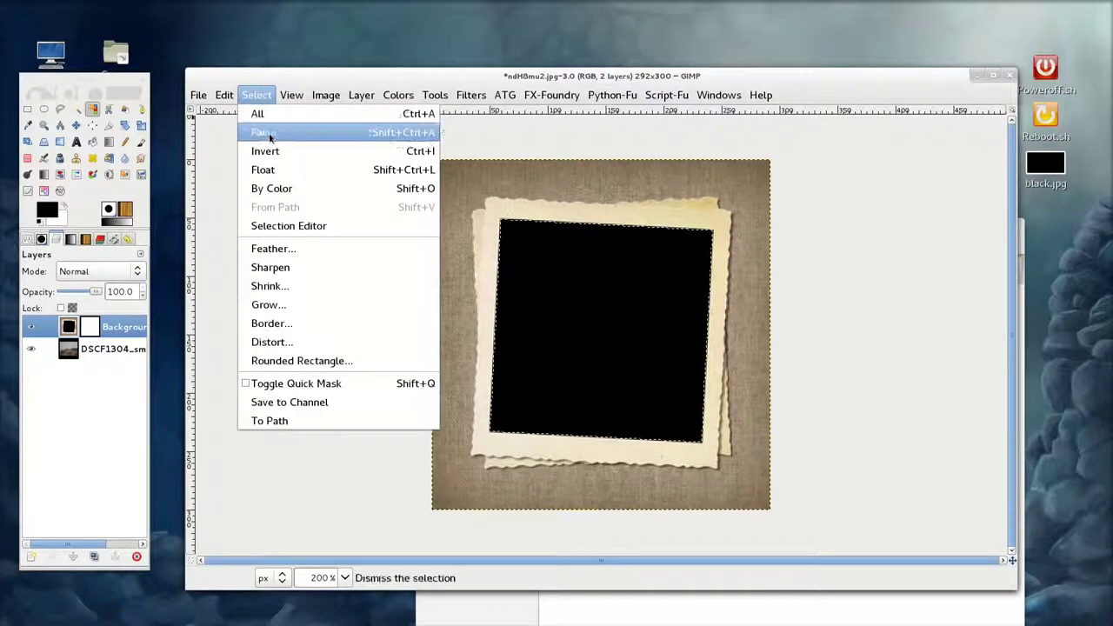
left_click(306, 305)
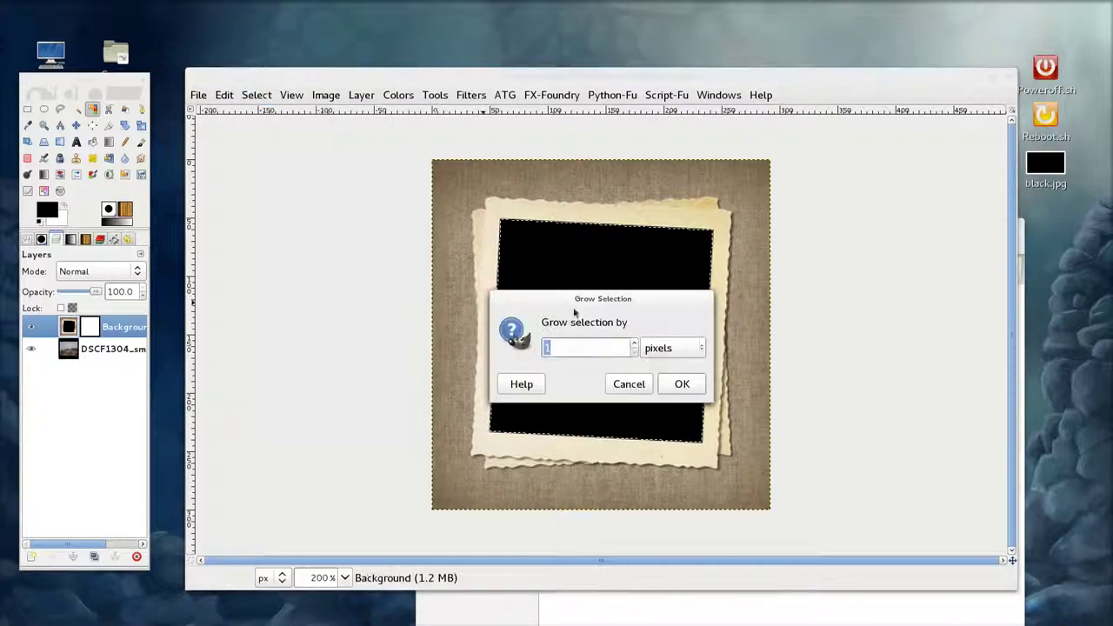
type("2")
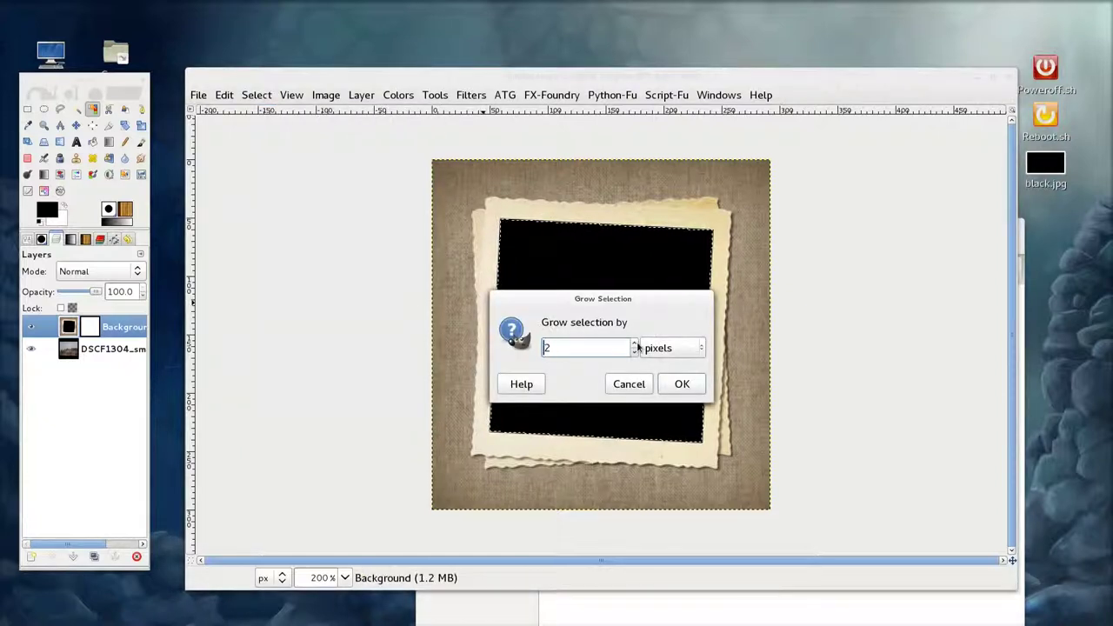
left_click(685, 384)
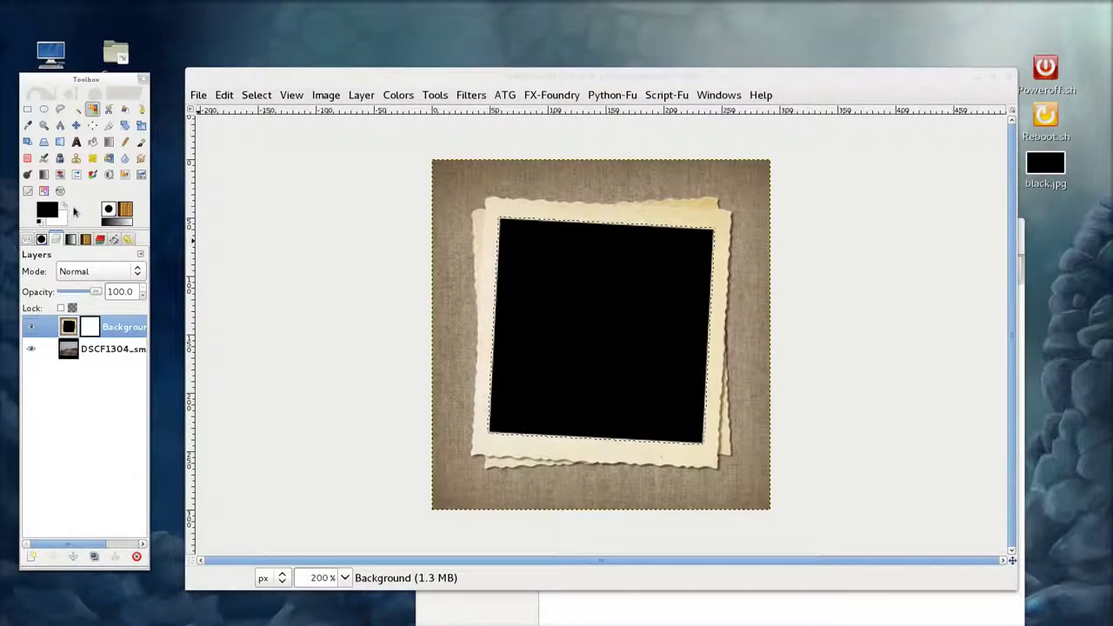
Step: Fill the selected mask area with black so the photo shows through, then select none
left_click(91, 327)
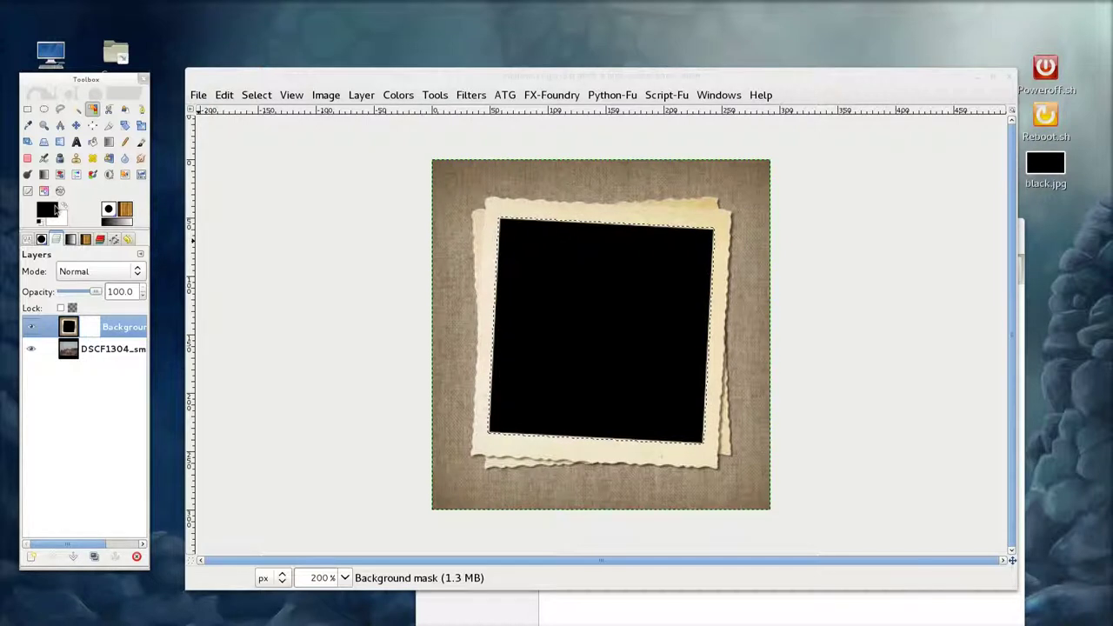
left_click(598, 311)
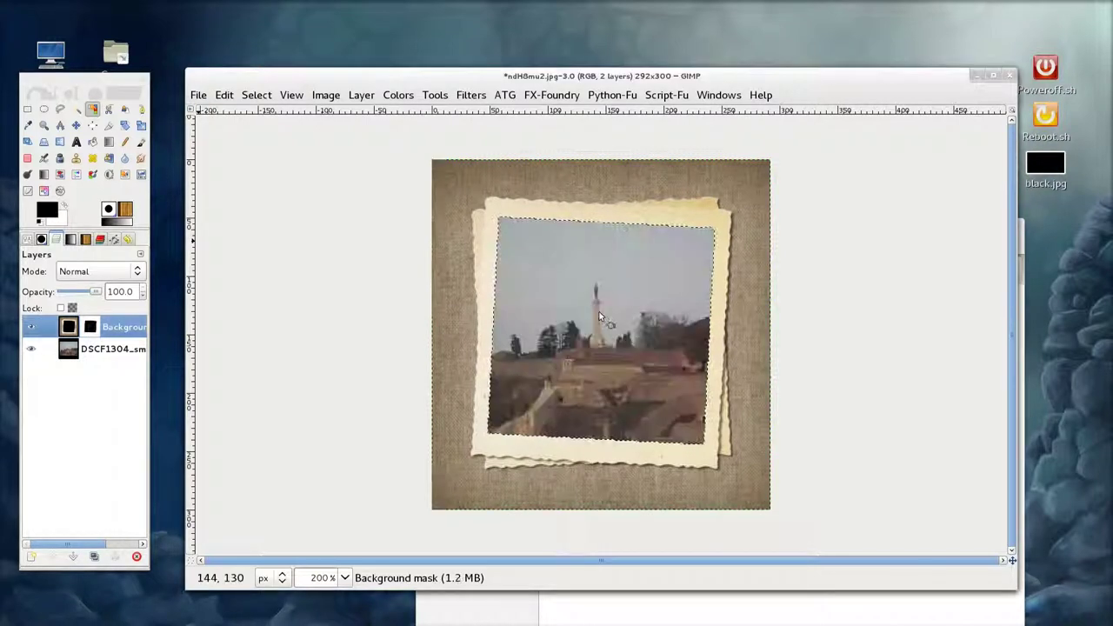
left_click(115, 351)
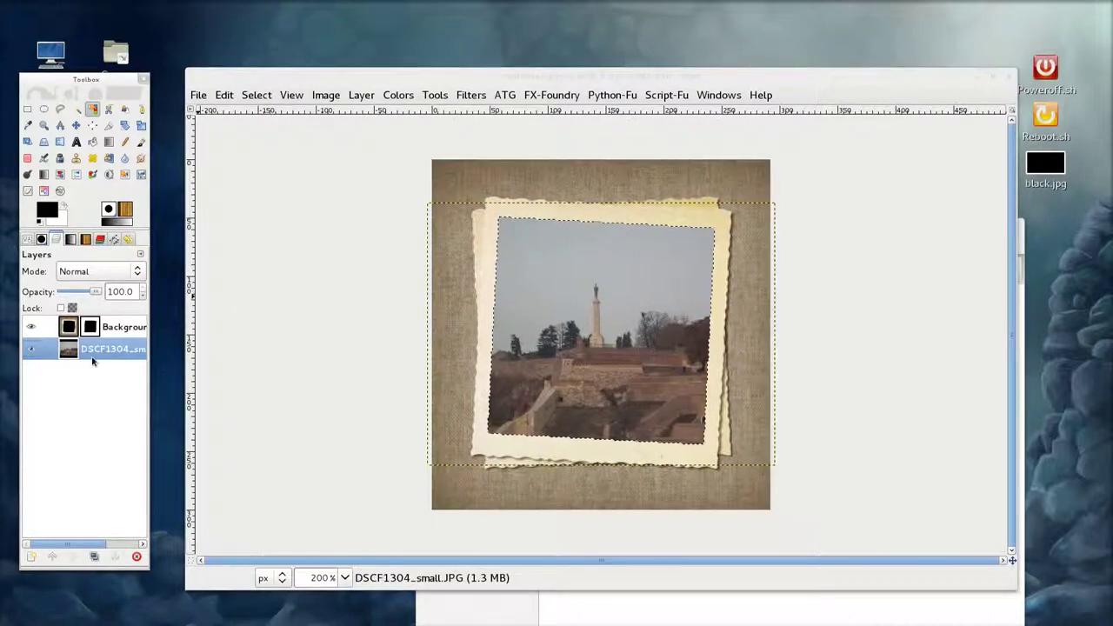
left_click(256, 95)
left_click(270, 133)
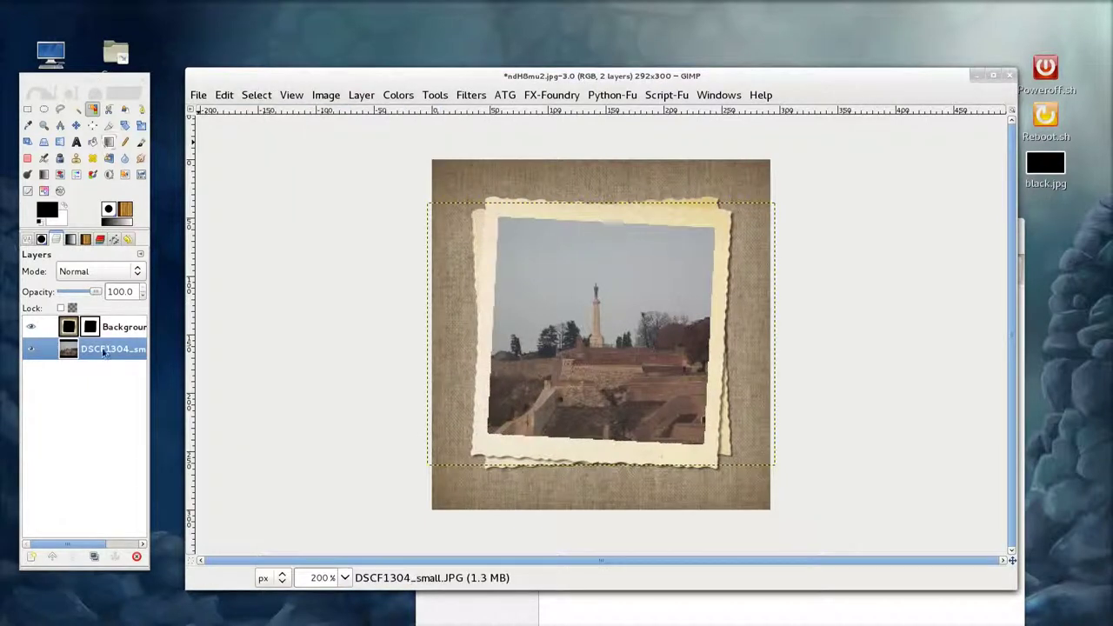
Step: Rotate the DSCF1304_small.JPG photo layer by 3.44° to match the angled frame
left_click(111, 142)
left_click(744, 311)
left_click_drag(744, 311, 744, 320)
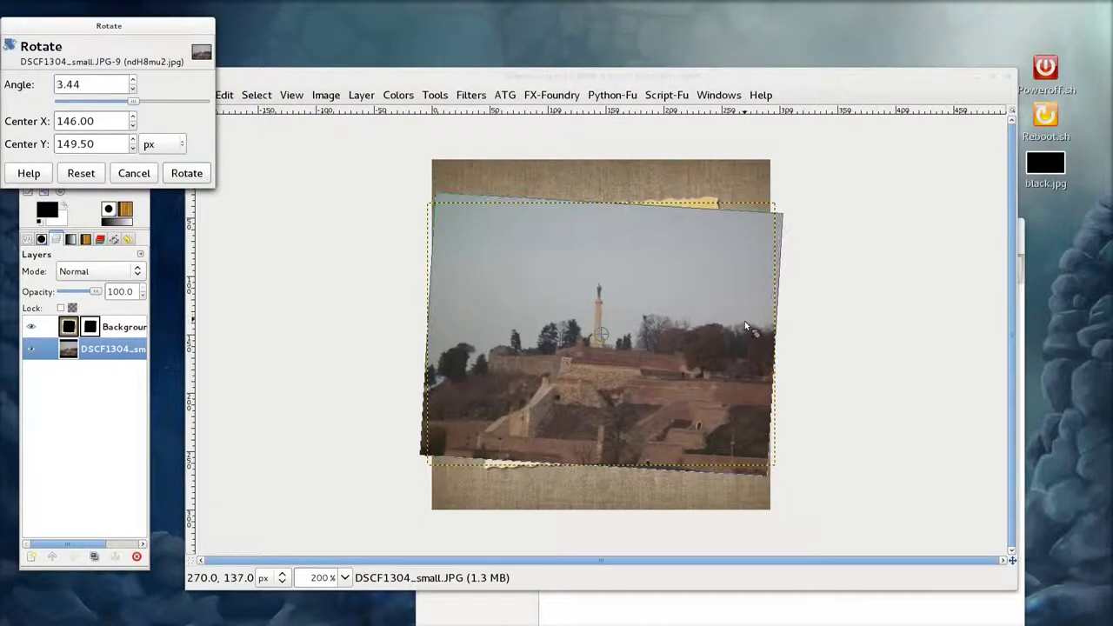
left_click(187, 174)
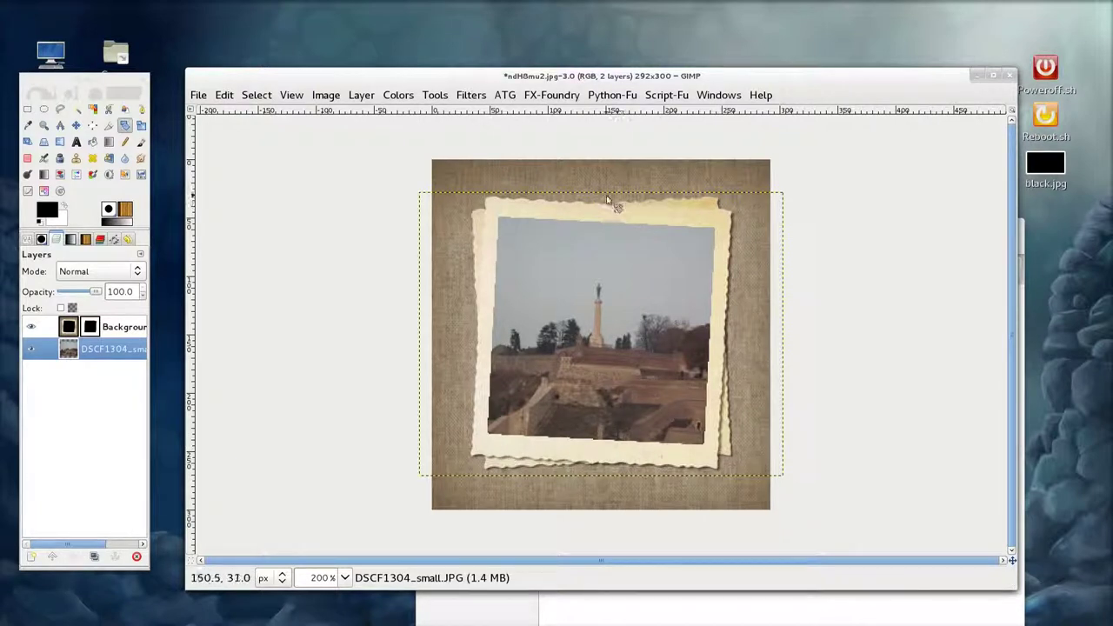
left_click(91, 328)
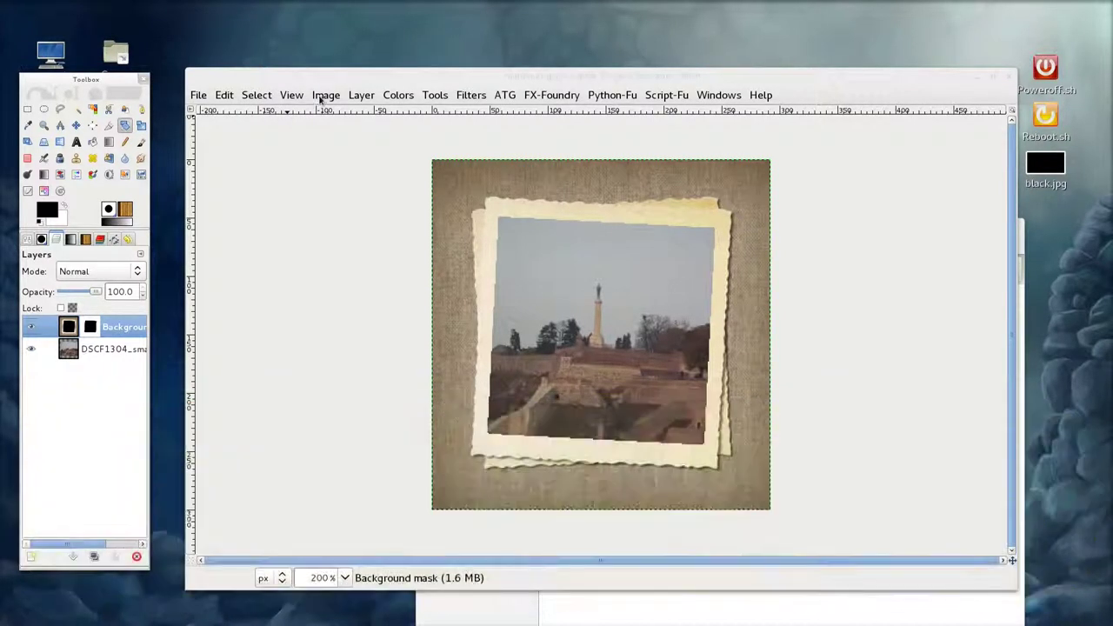
left_click(480, 97)
mouse_move(505, 193)
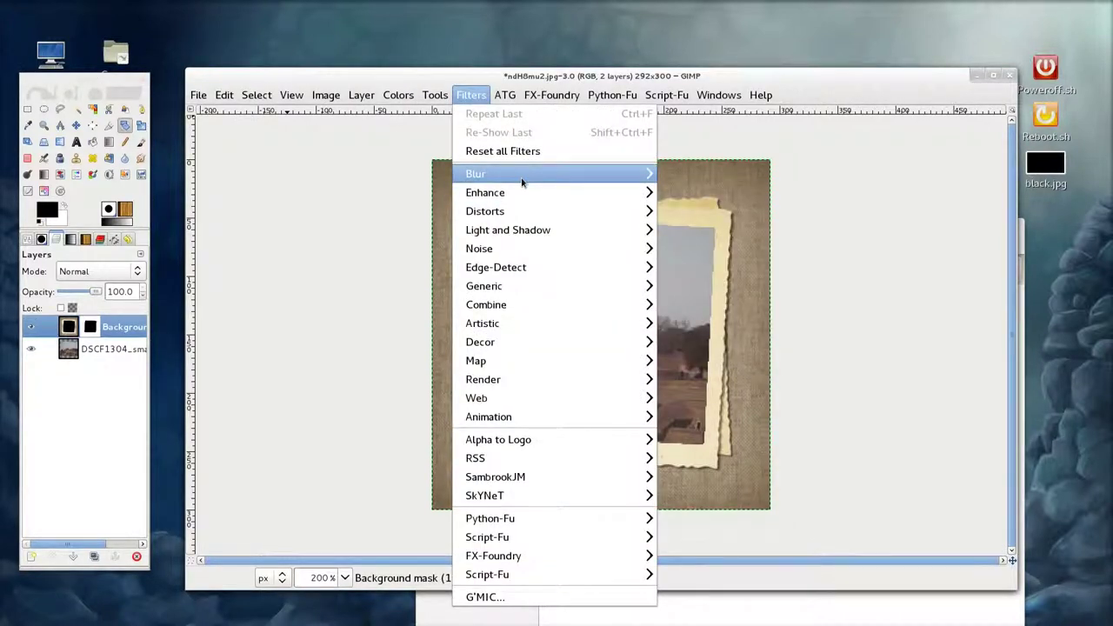
left_click(730, 189)
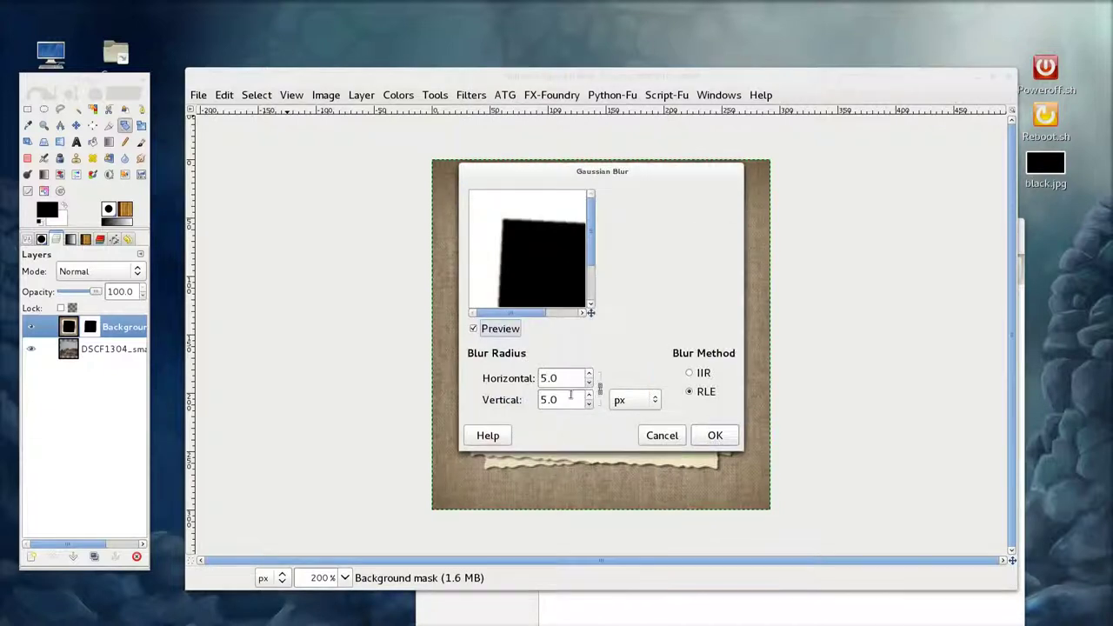
left_click(589, 383)
left_click(589, 383)
left_click(589, 384)
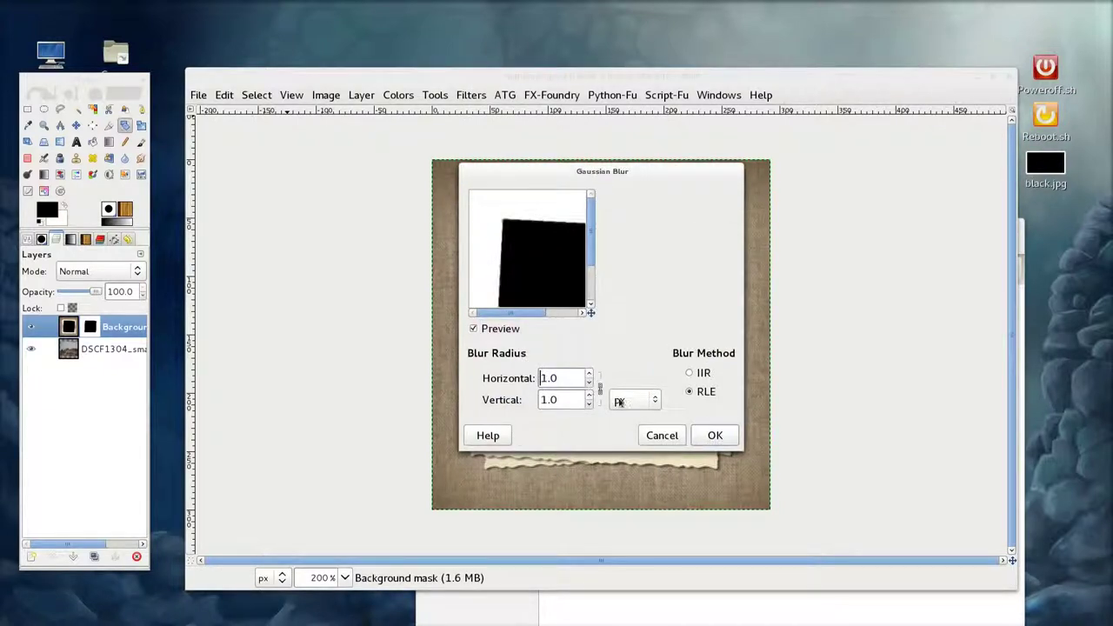
left_click(712, 436)
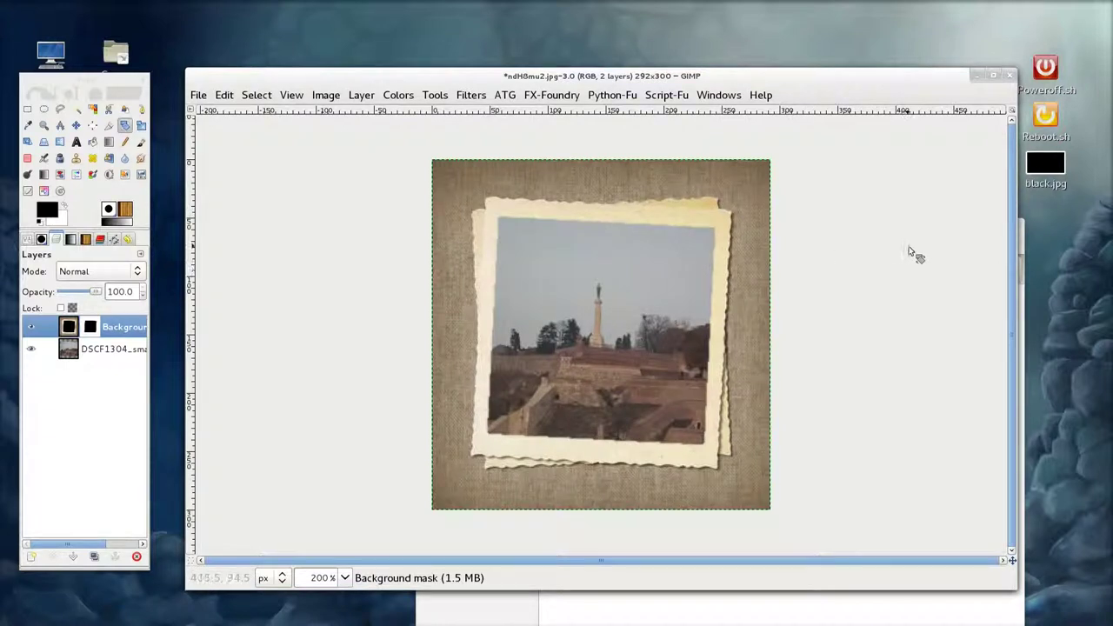
key("ctrl+s")
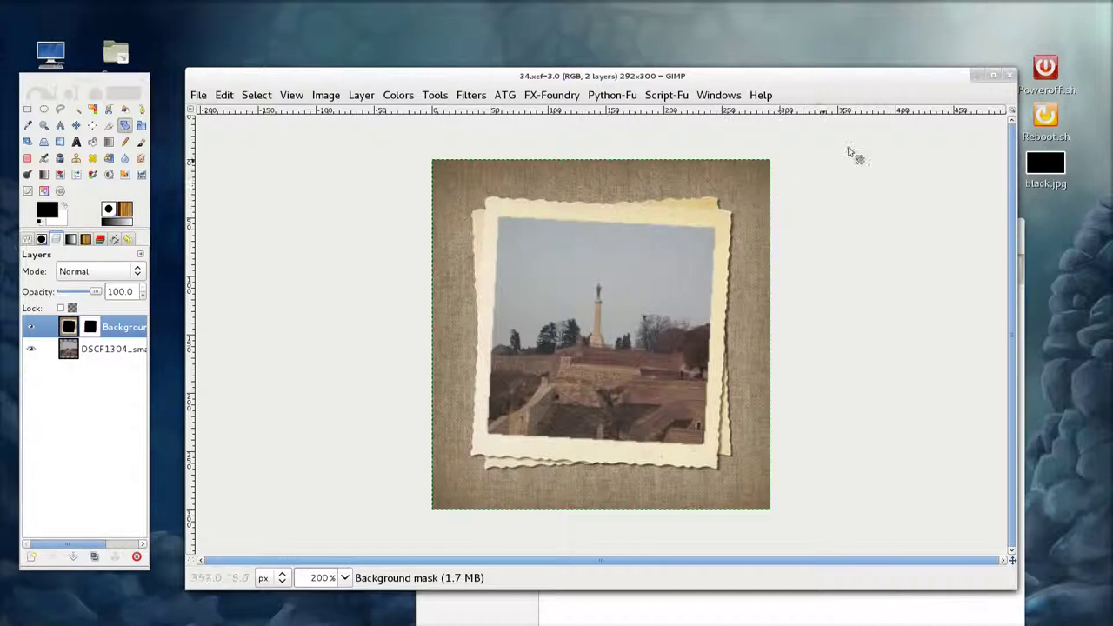
Step: Close the finished 34.xcf example and add an alpha channel to the DSCF1304 photo layer
left_click(1008, 75)
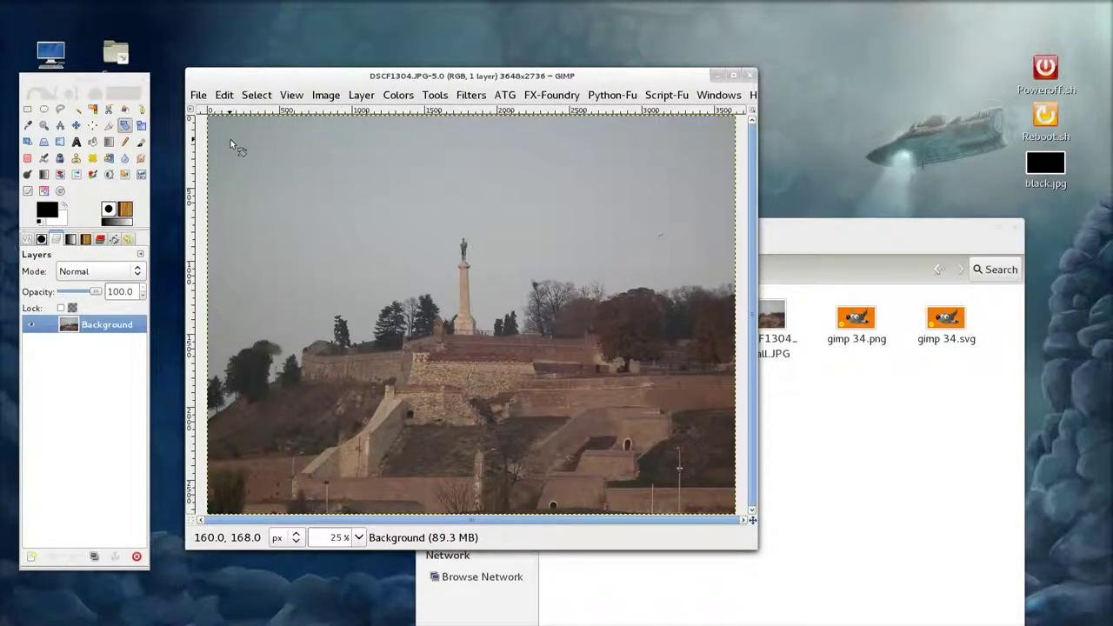
right_click(104, 328)
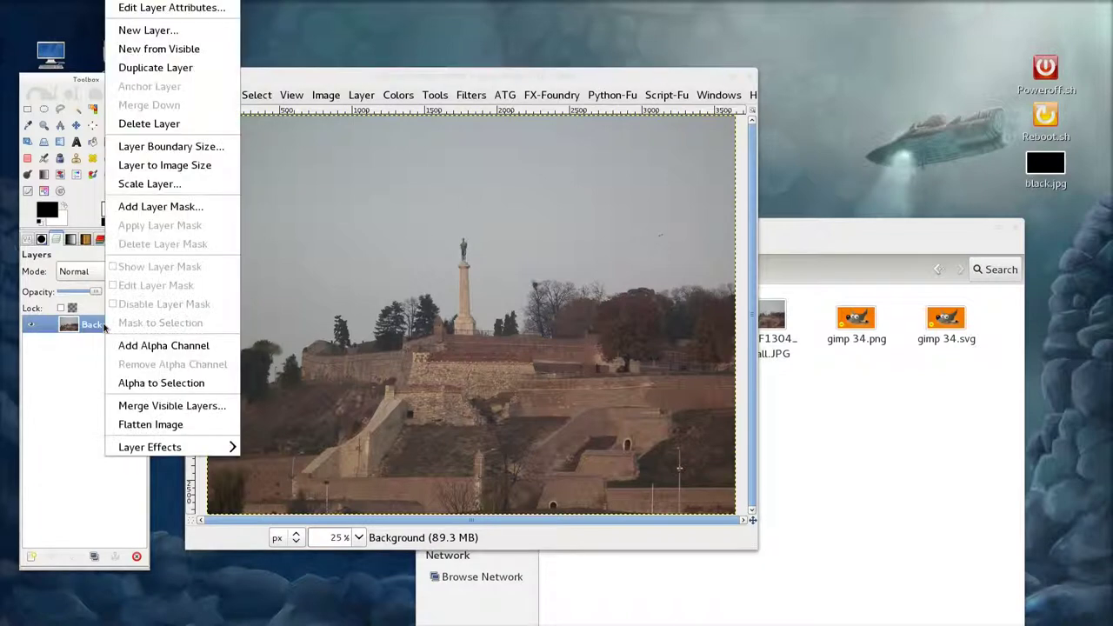
left_click(146, 346)
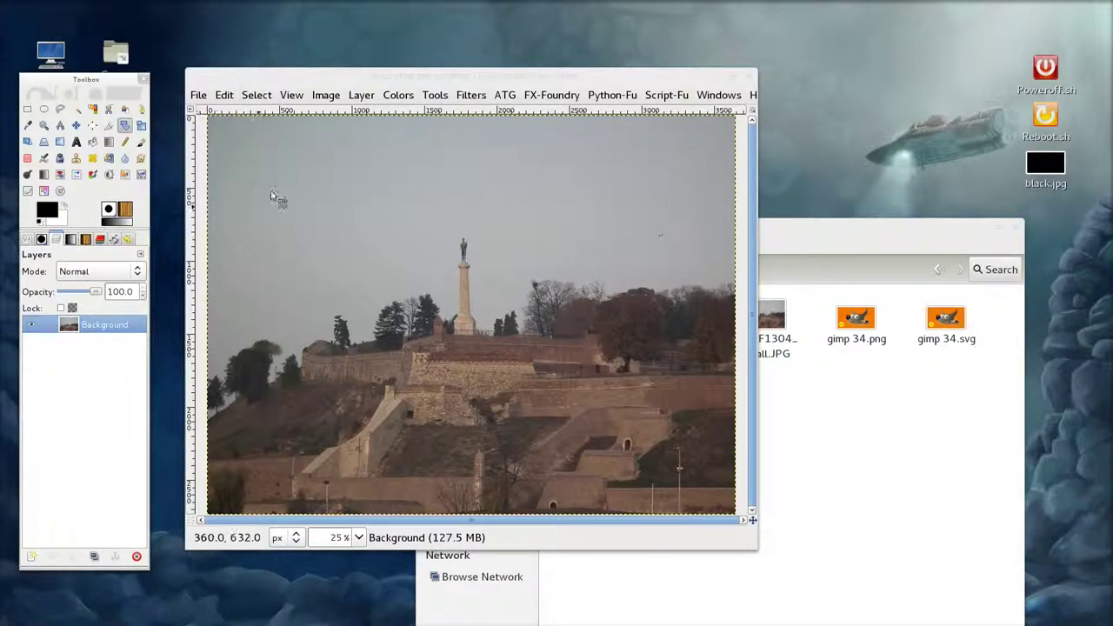
Step: Resize the canvas to 4048×3136 with width and height unchained and the photo centred
left_click(324, 95)
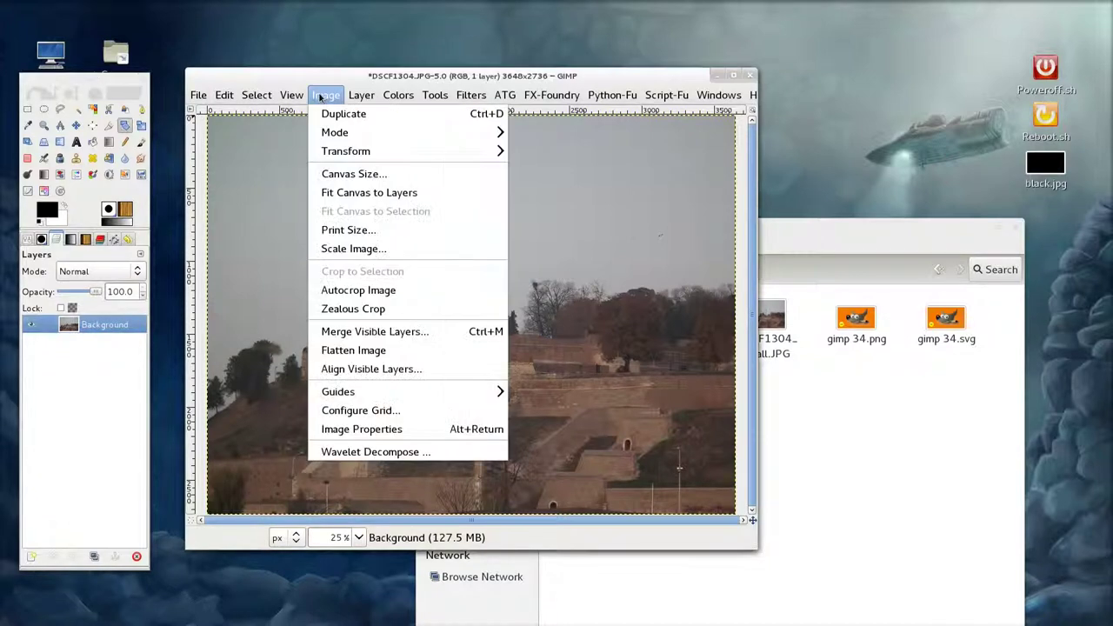
left_click(340, 174)
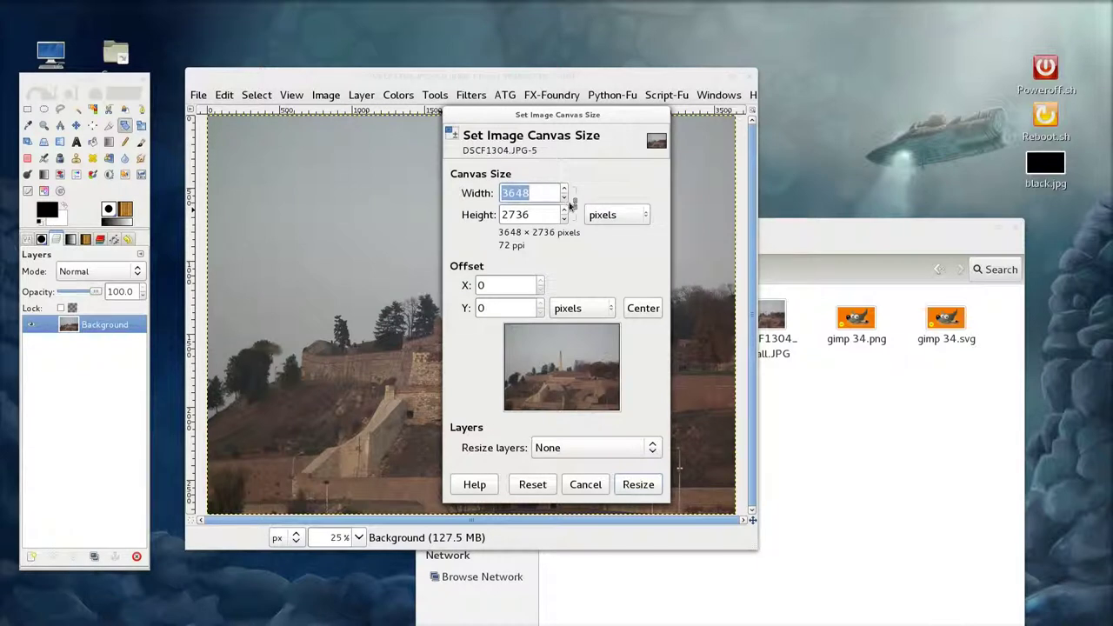
left_click(575, 202)
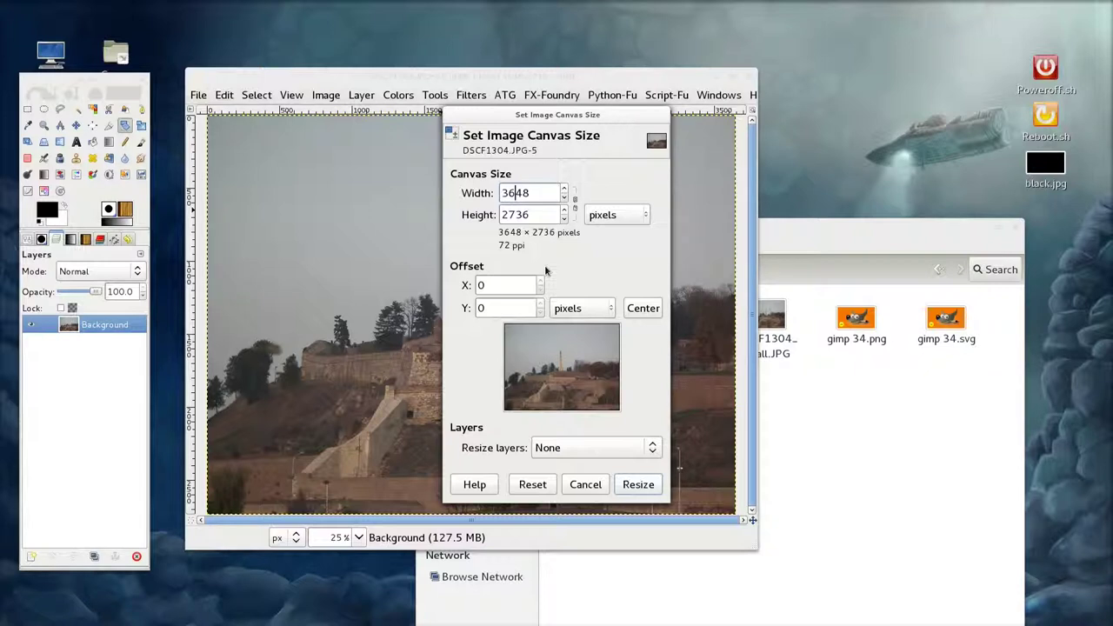
key("BackSpace")
key("BackSpace")
type("40")
left_click_drag(514, 215, 501, 215)
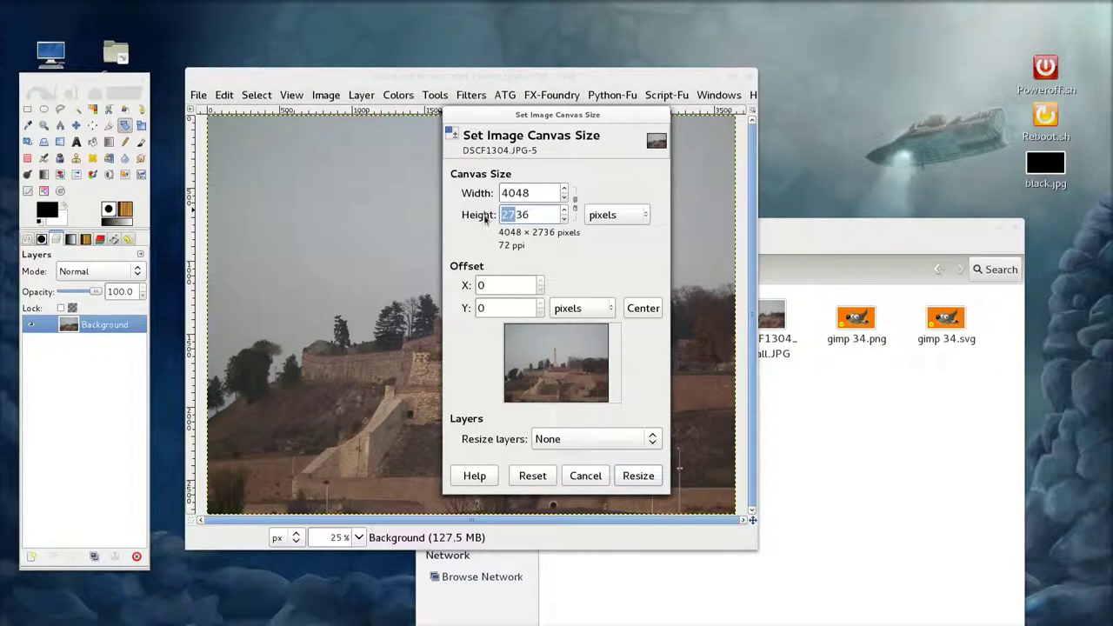
type("31")
left_click(641, 308)
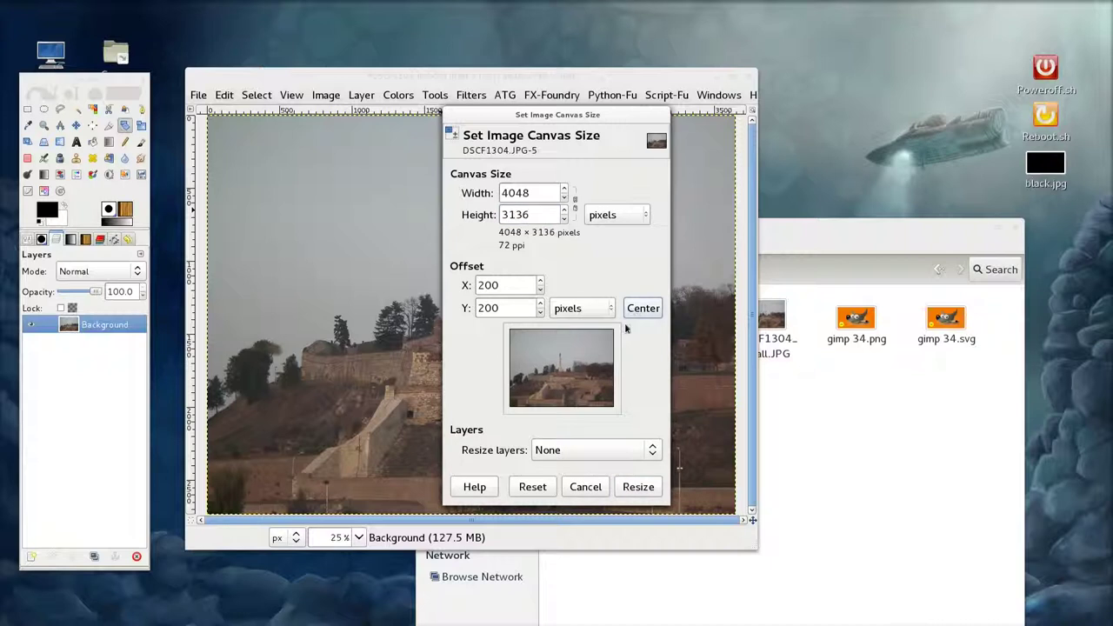
left_click(634, 490)
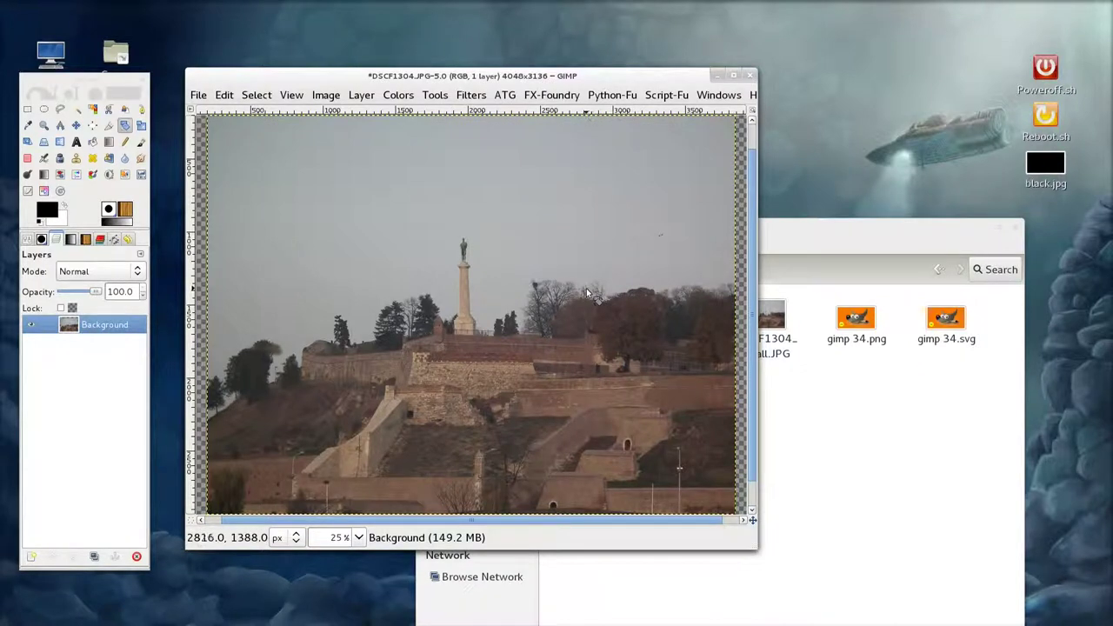
Step: Zoom out and stretch the photo layer to the full image size
key("minus")
left_click_drag(934, 575, 935, 575)
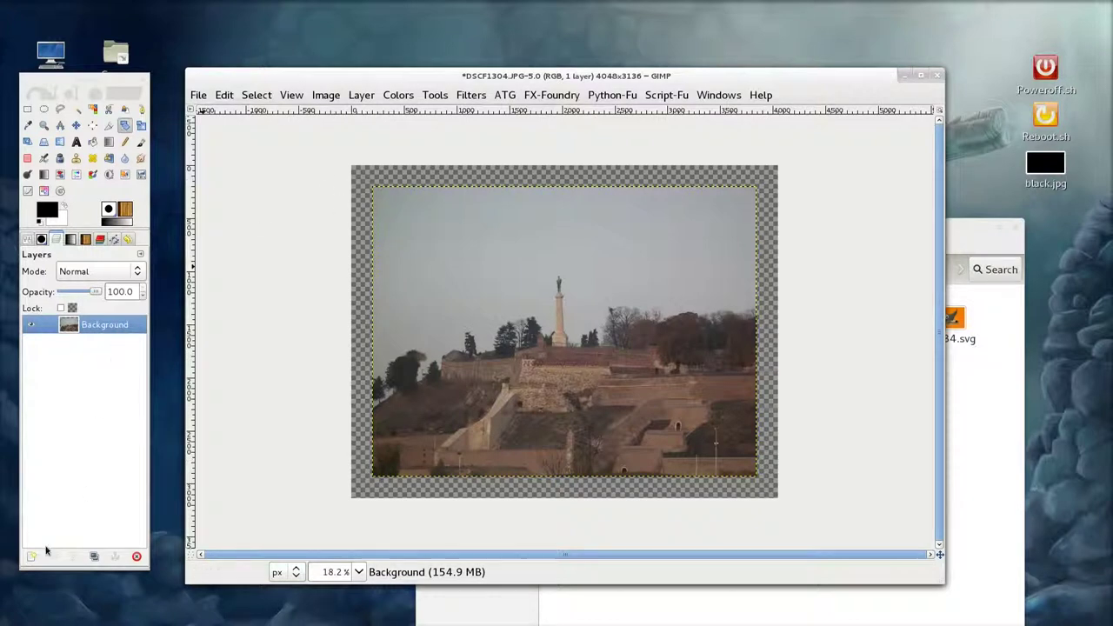
left_click(257, 94)
left_click(110, 277)
right_click(105, 324)
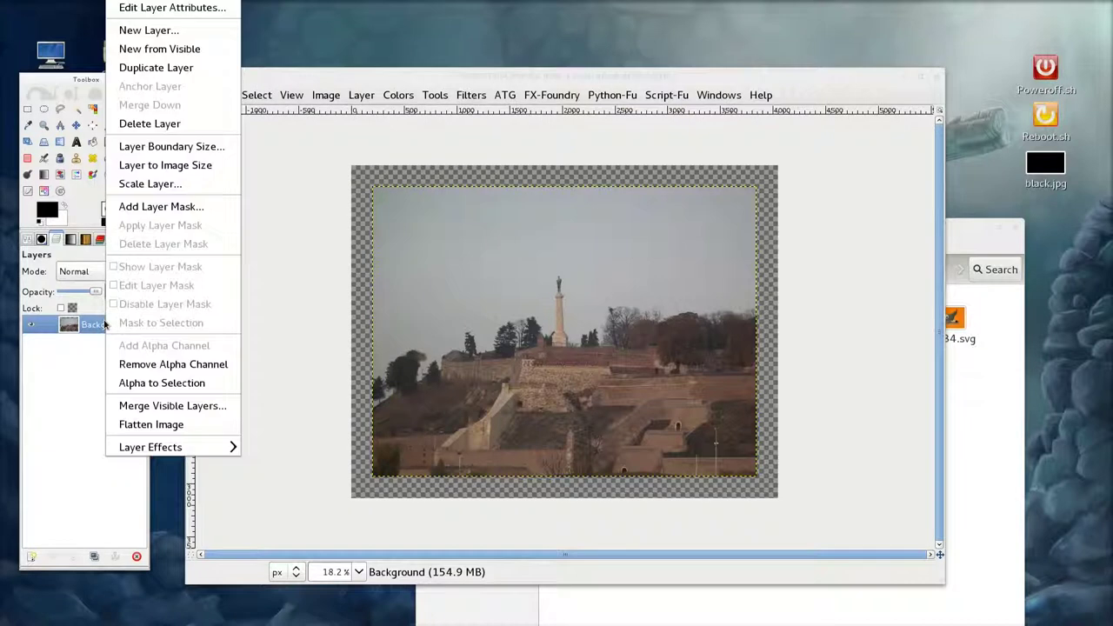
left_click(200, 169)
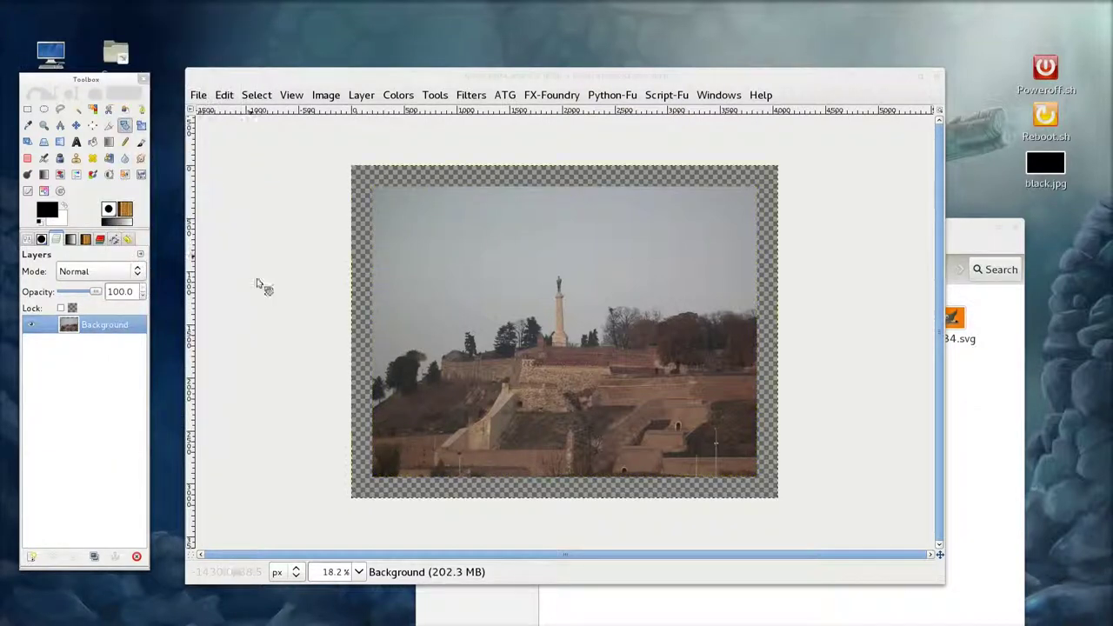
Step: Add a white-filled new layer beneath the photo
left_click(31, 556)
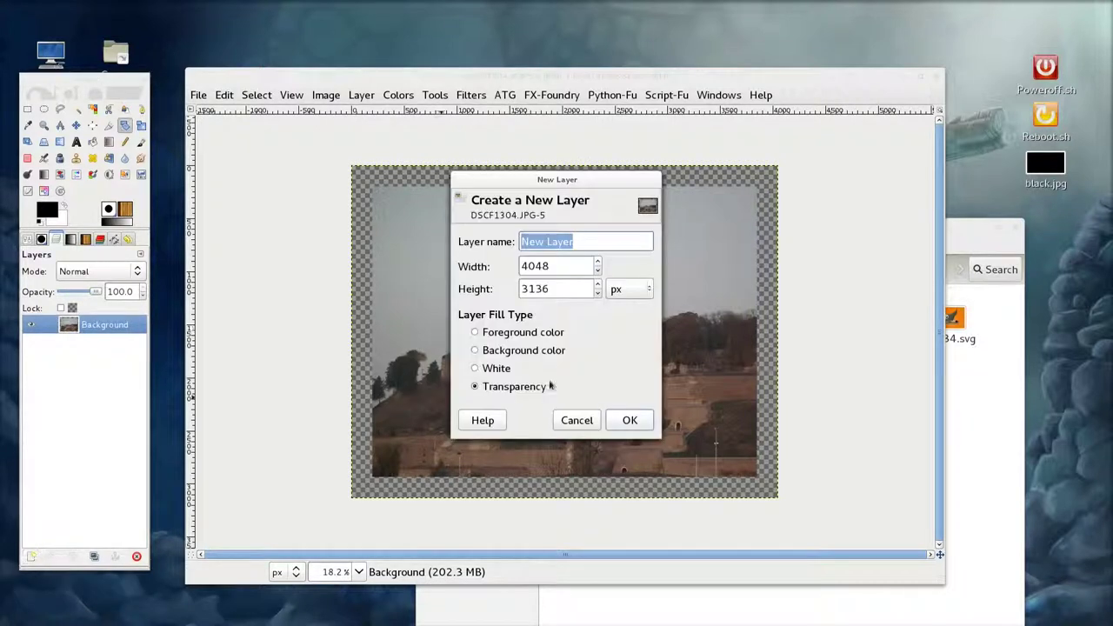
left_click(477, 368)
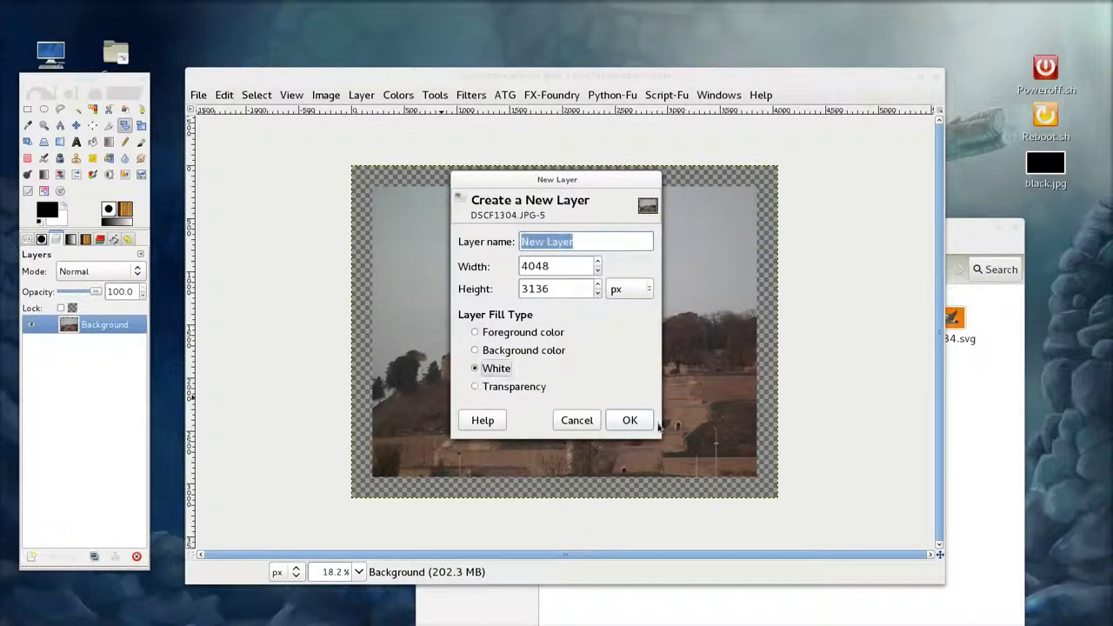
left_click(629, 421)
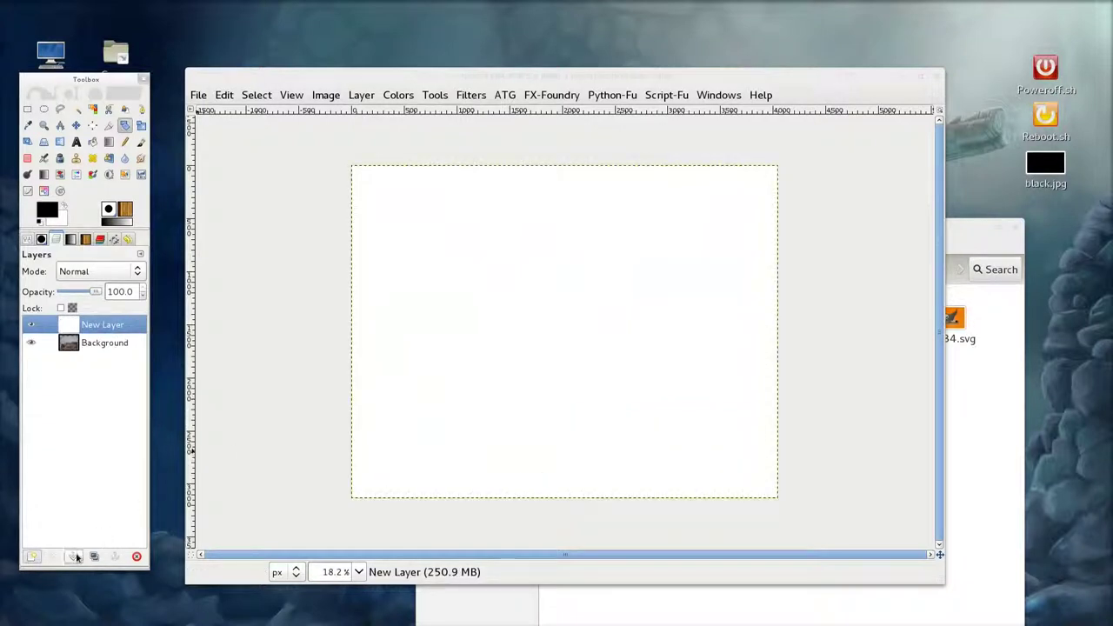
left_click(75, 556)
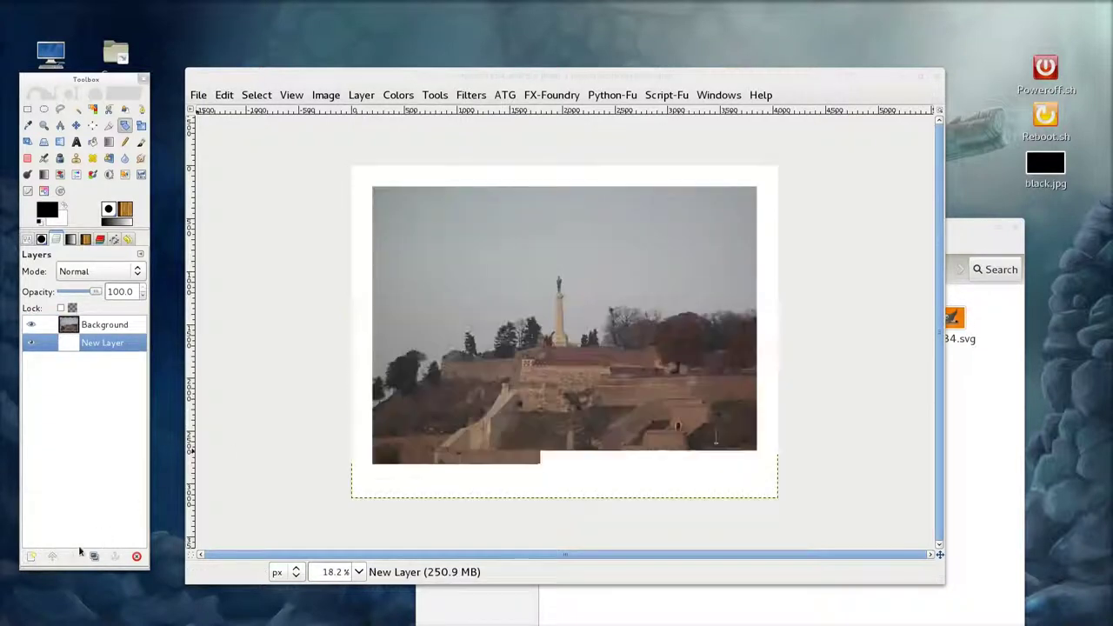
Step: Add another layer, fill it with the Wood pattern, and move it to the bottom of the stack
left_click(31, 558)
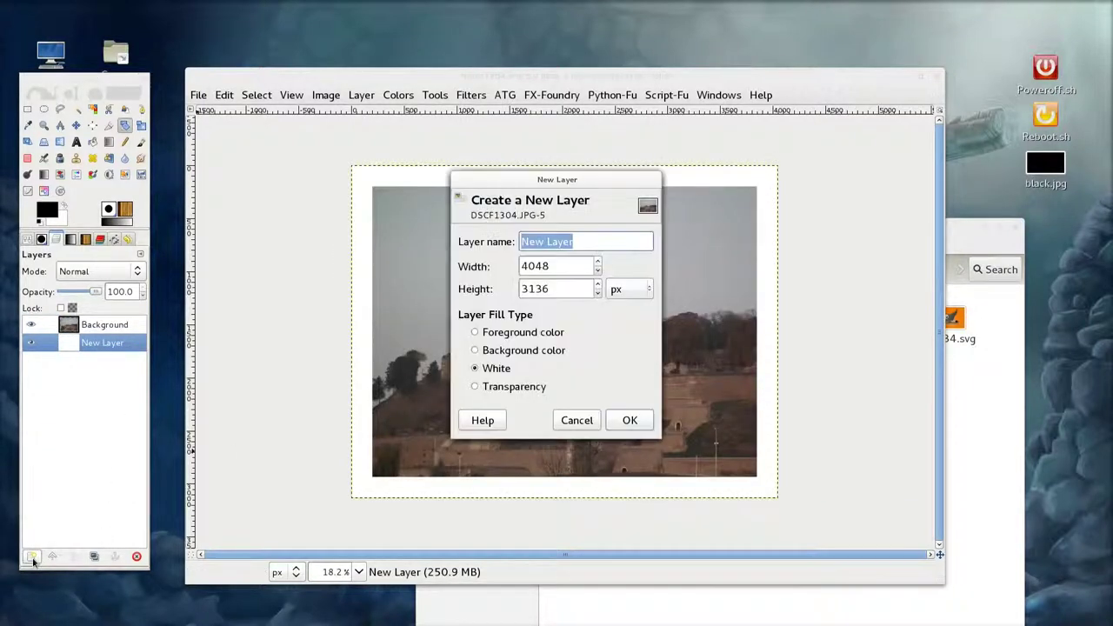
left_click(631, 420)
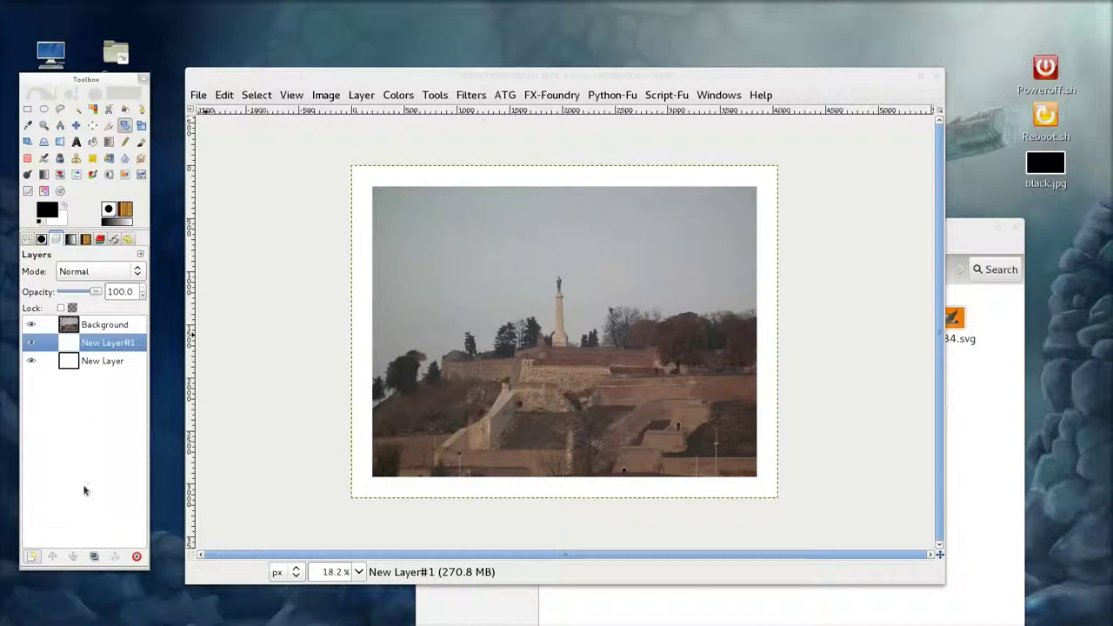
left_click(52, 557)
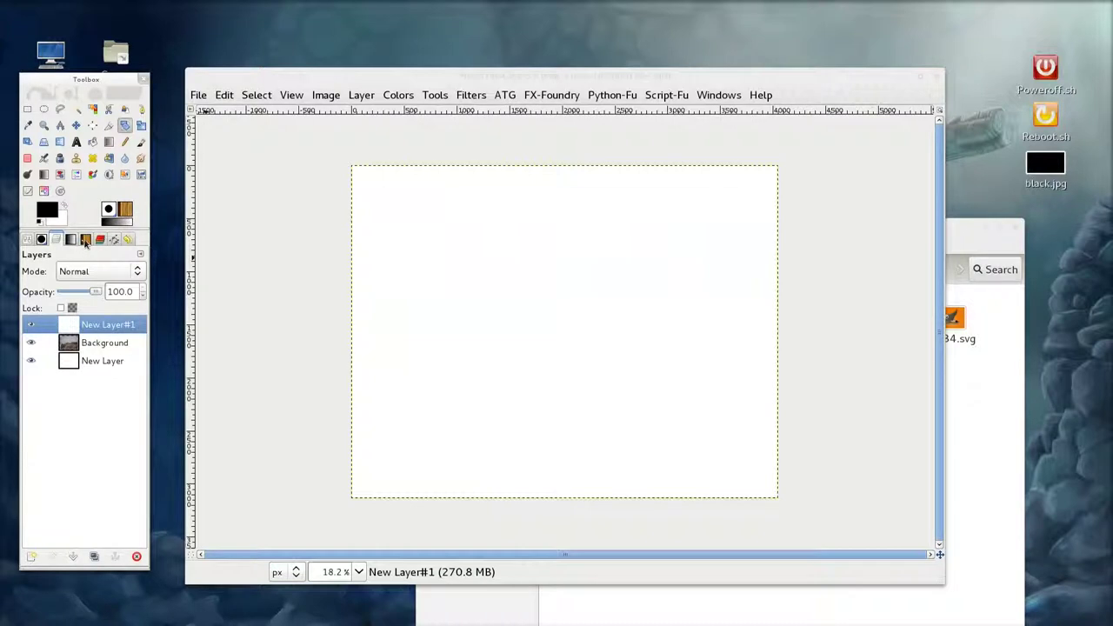
left_click(85, 240)
left_click_drag(31, 540, 559, 336)
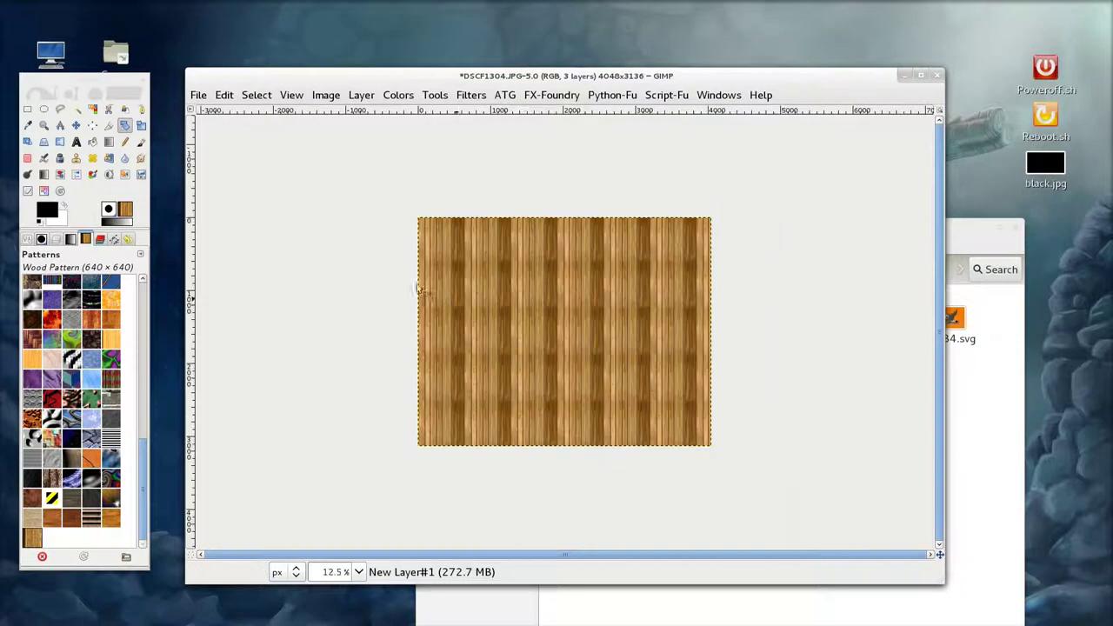
key("plus")
key("plus")
key("minus")
key("minus")
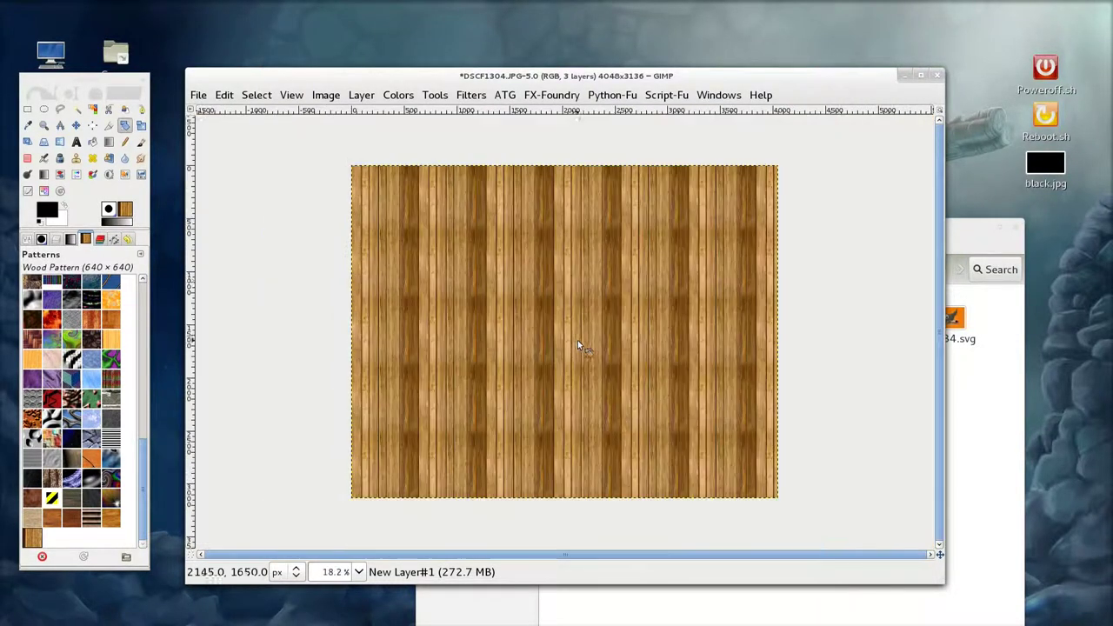
left_click(57, 240)
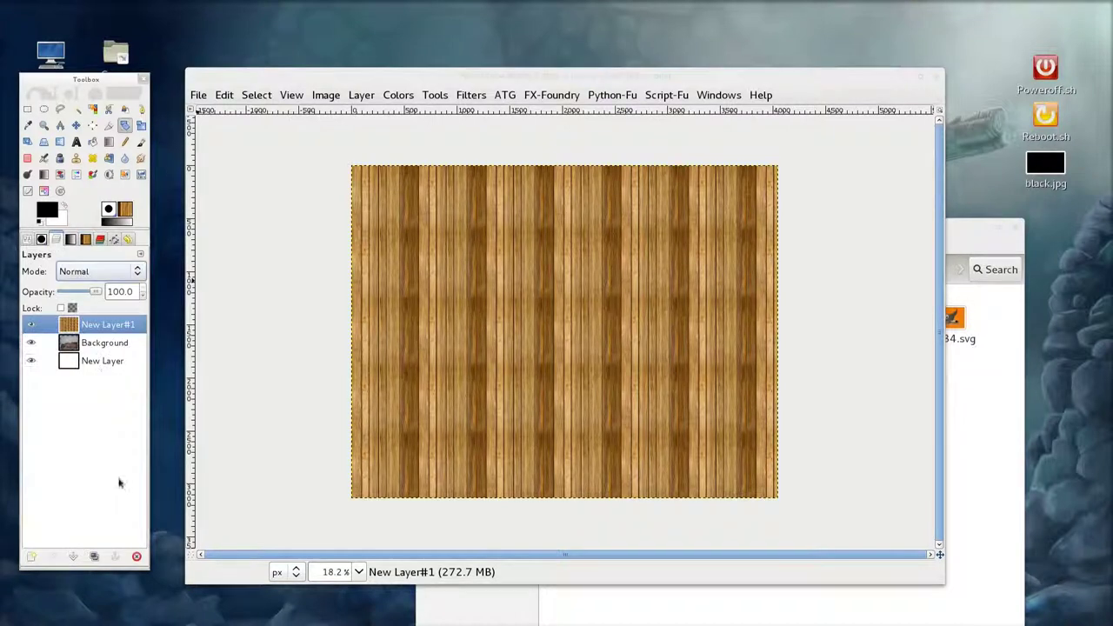
left_click(73, 556, "shift")
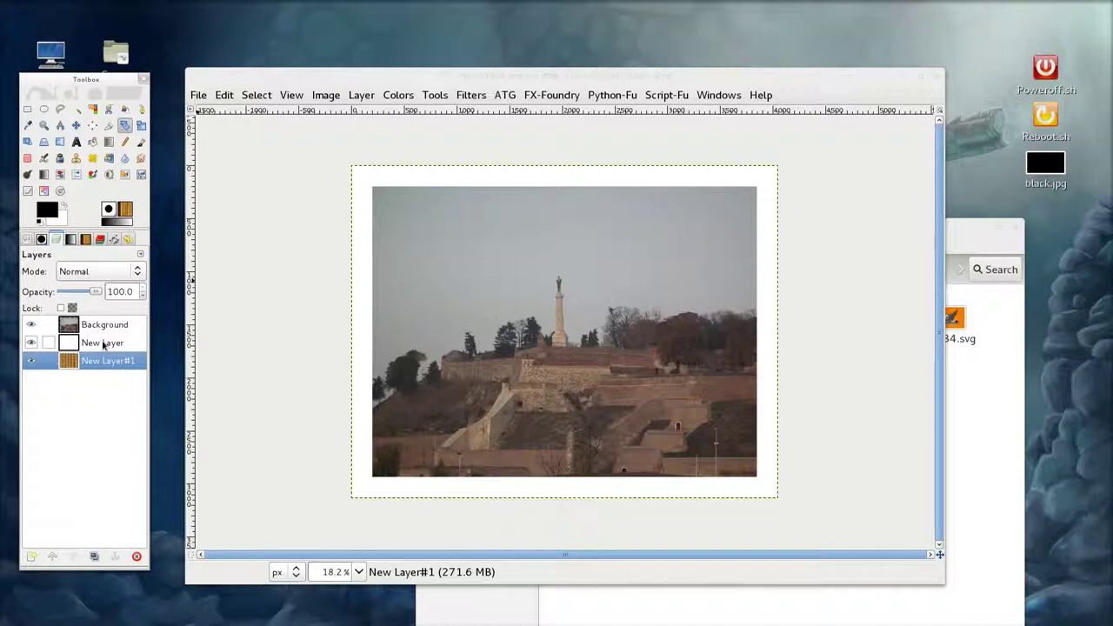
Step: With the white layer active, create a new diamond-shaped brush with radius 50
left_click(103, 343)
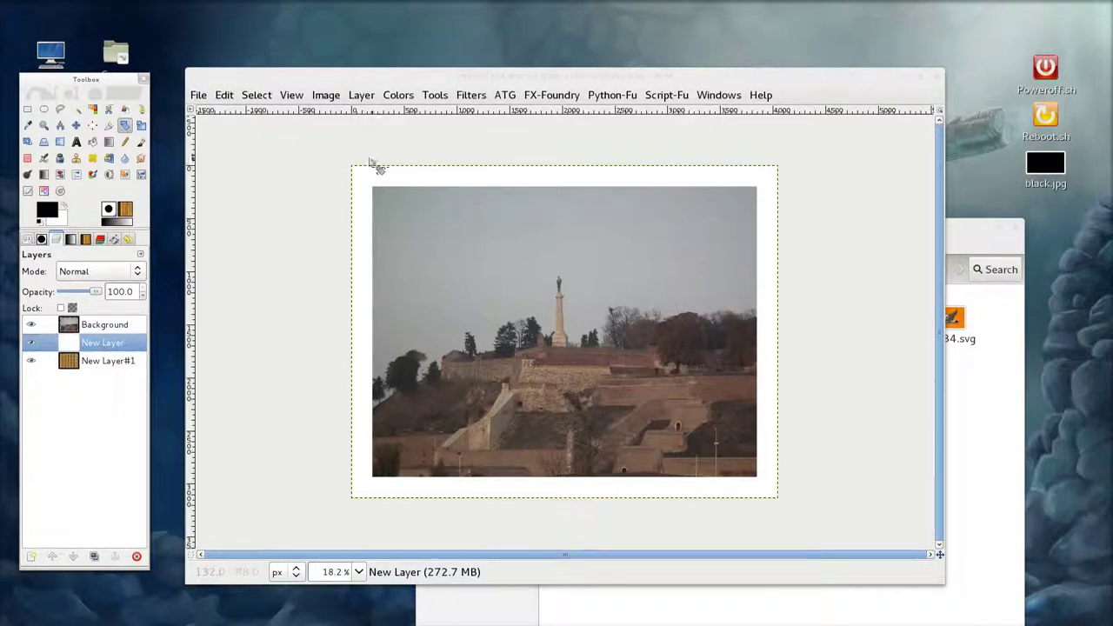
left_click(42, 240)
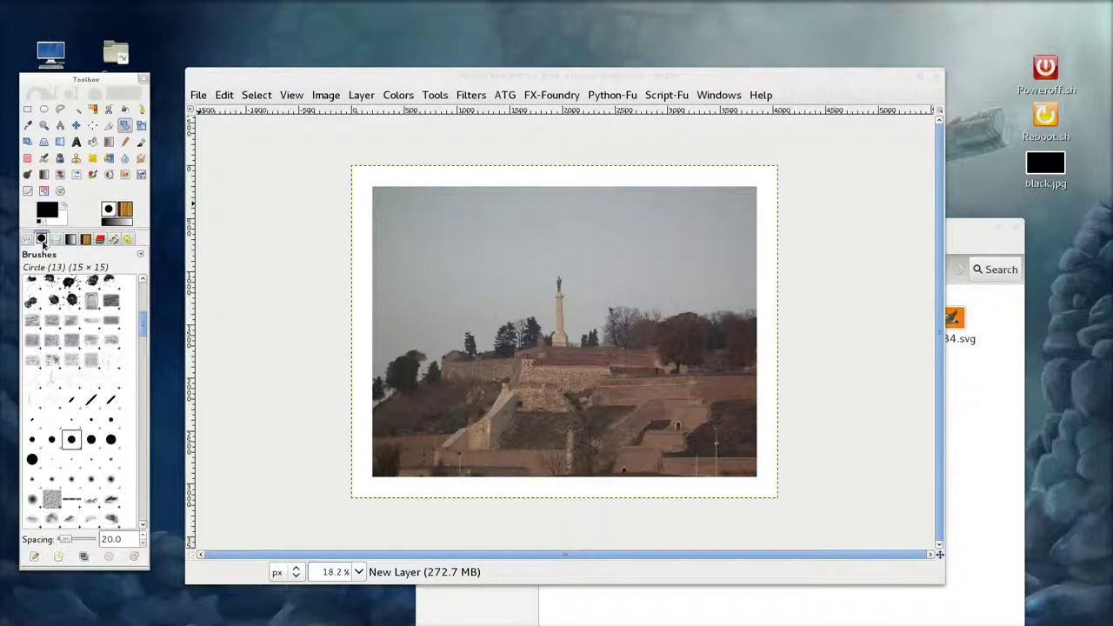
scroll(145, 335, "up", 5)
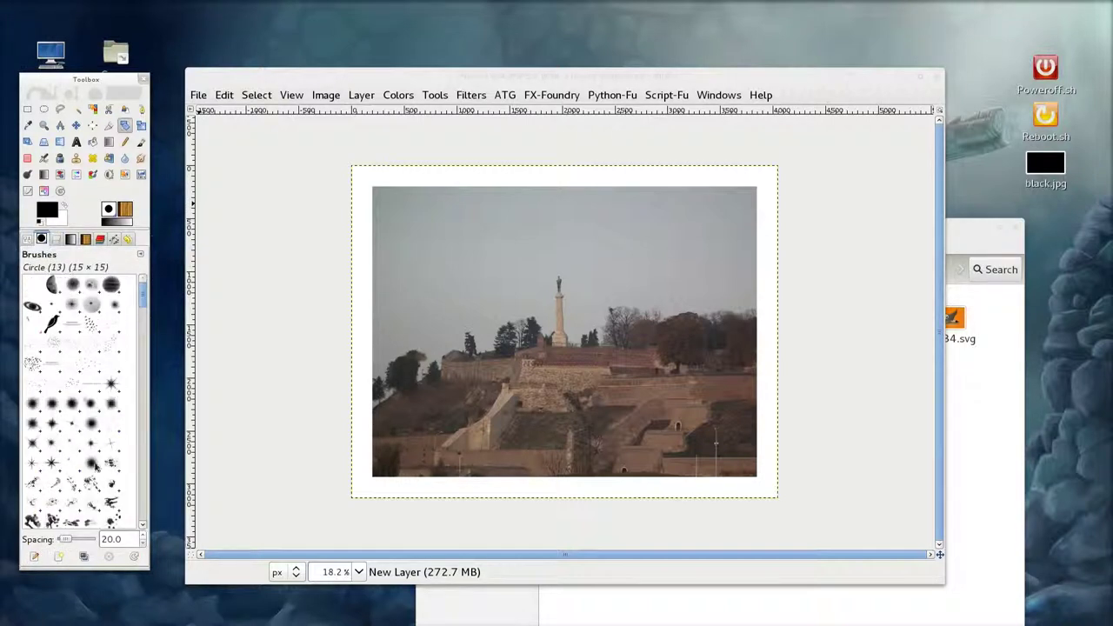
left_click(54, 557)
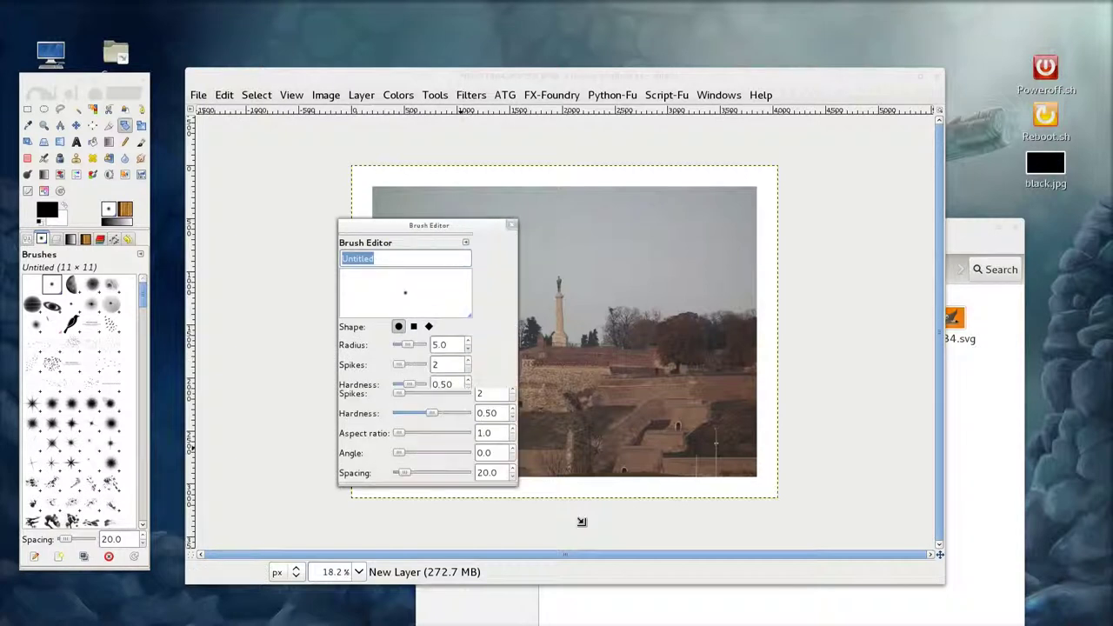
left_click(428, 420)
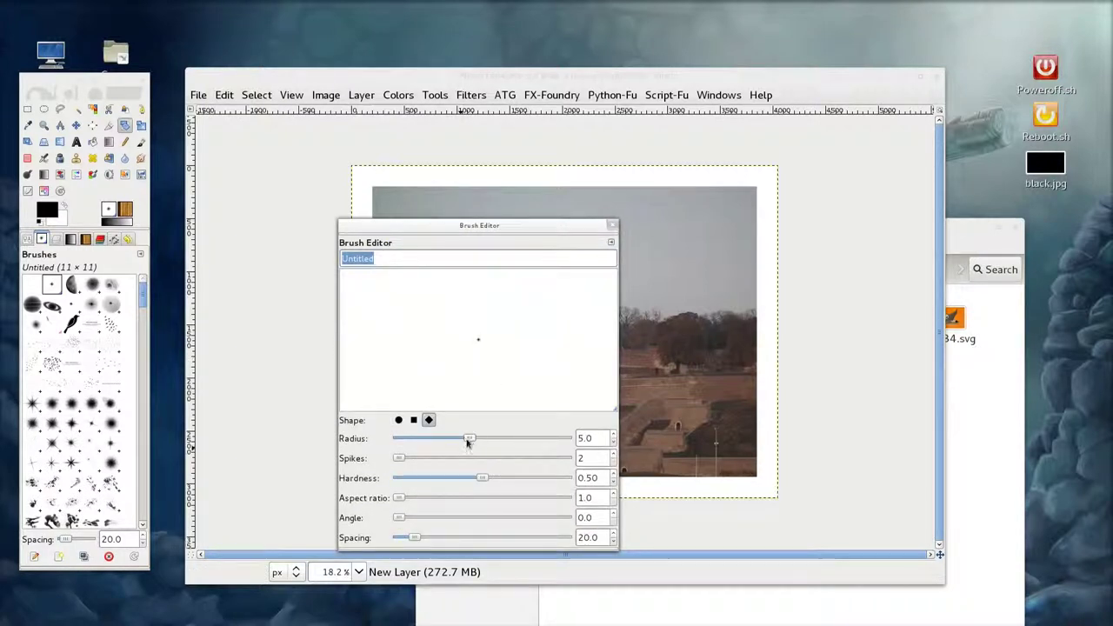
left_click_drag(468, 440, 512, 440)
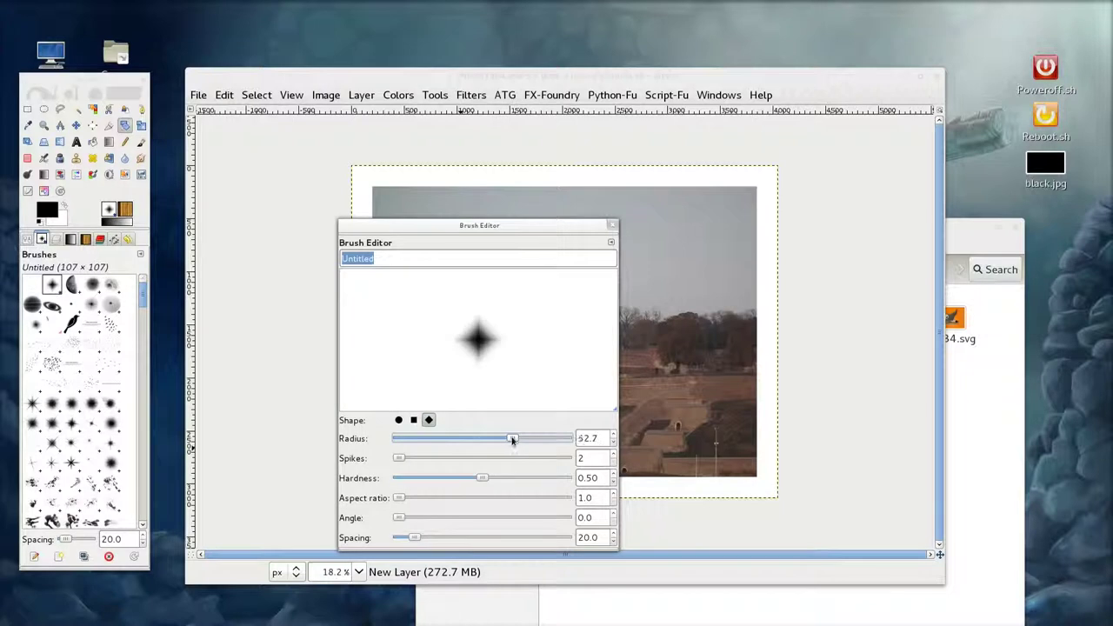
double_click(605, 438)
type("50")
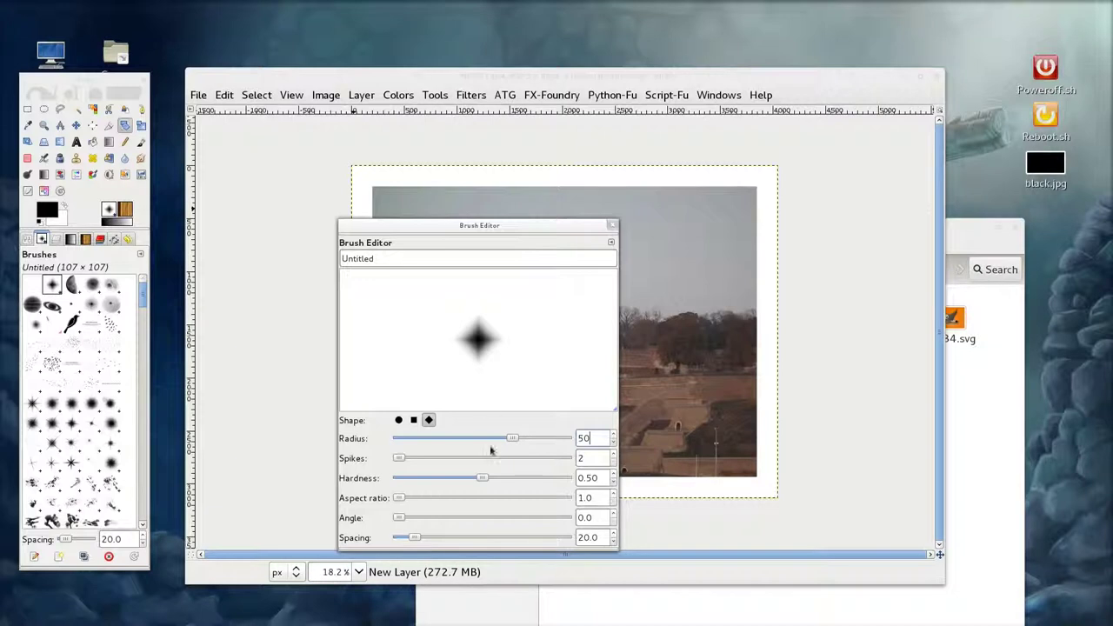
Step: Set the brush hardness to 1.00 and spacing to 50, then close the Brush Editor
left_click(520, 477)
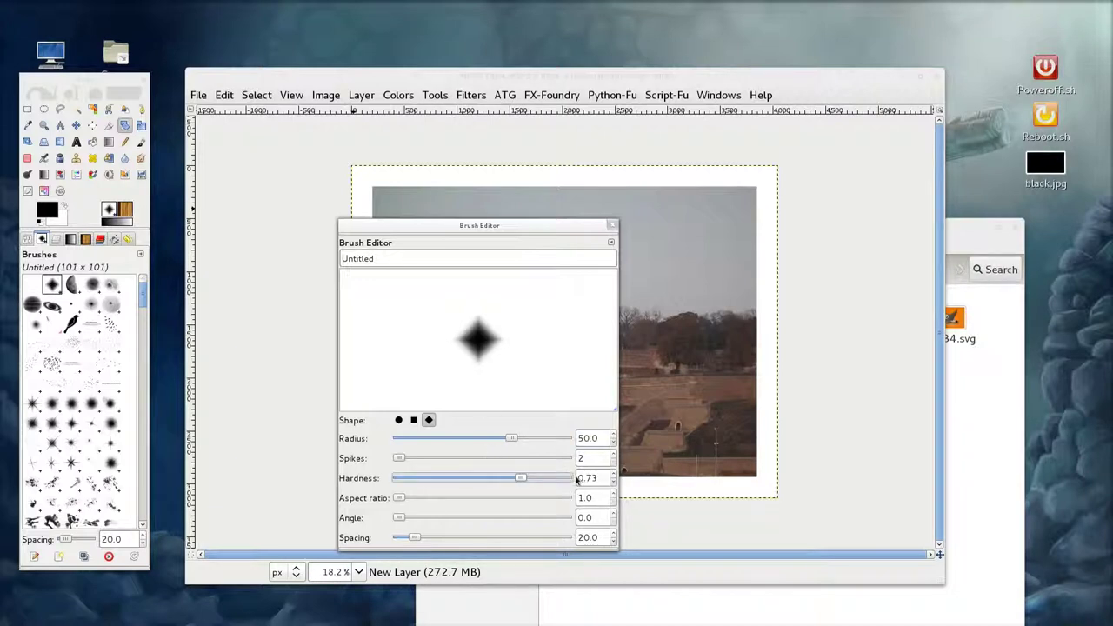
left_click(577, 479)
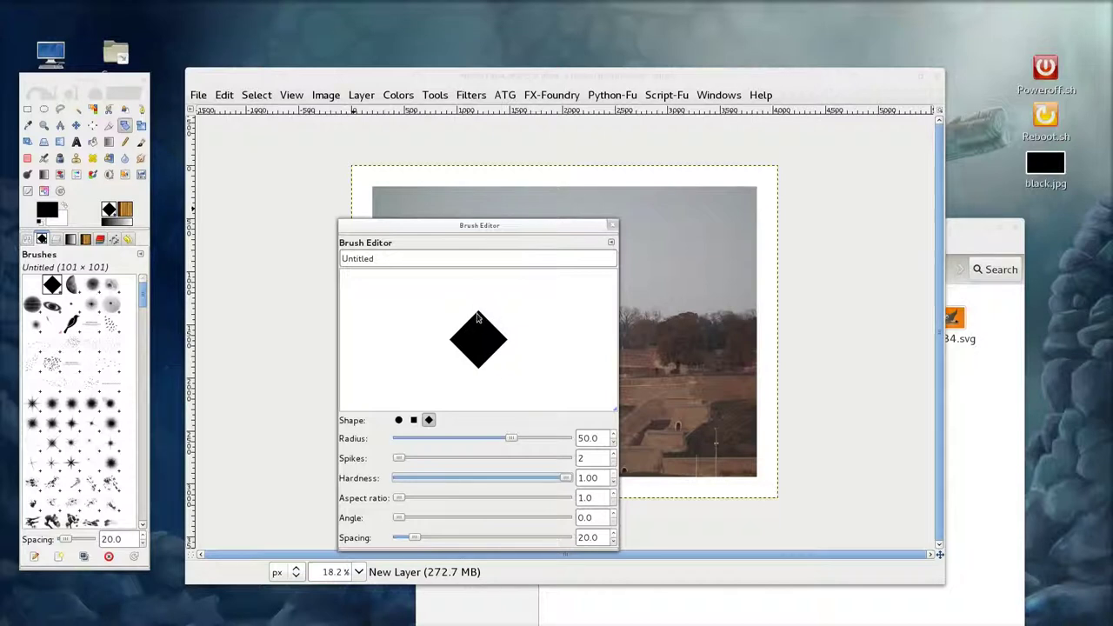
mouse_move(559, 476)
left_mouse_down()
mouse_move(489, 477)
mouse_move(581, 480)
left_mouse_up()
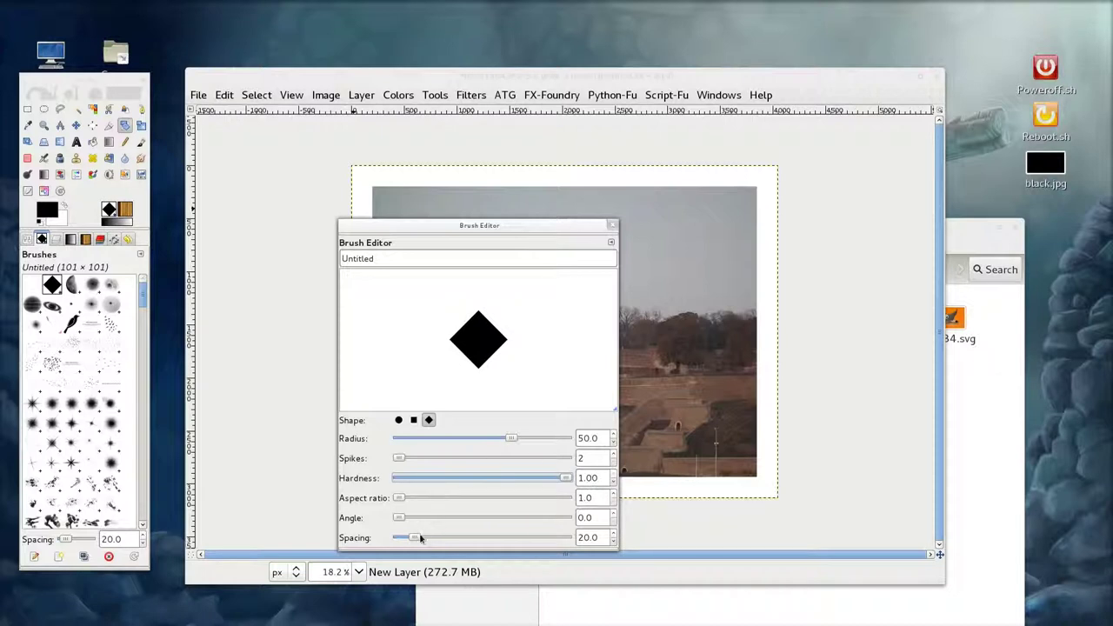
double_click(593, 539)
type("50")
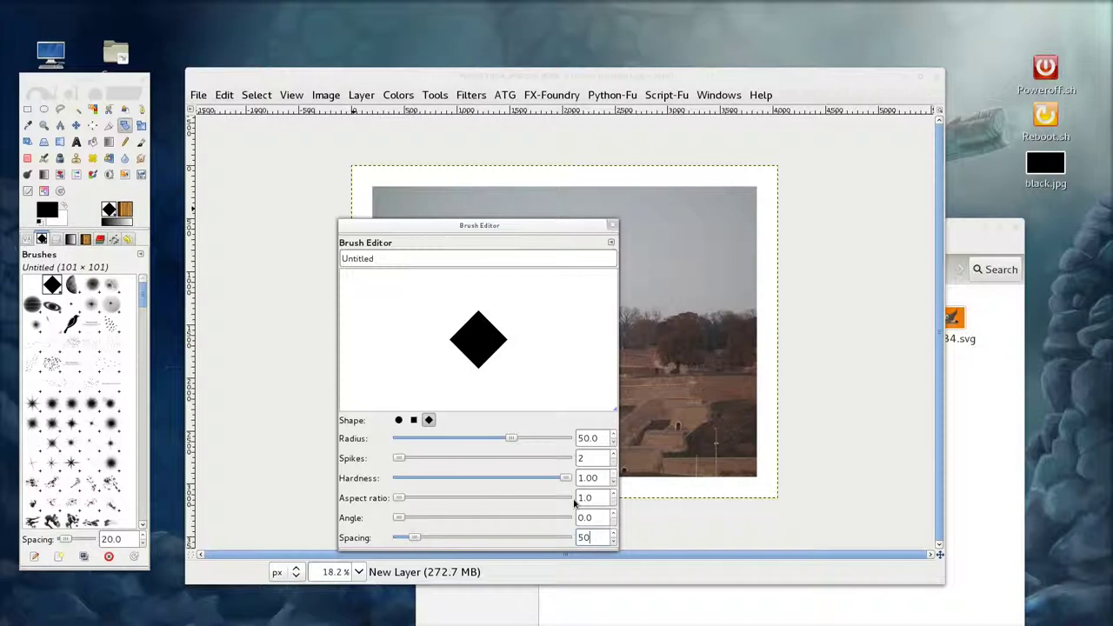
key("Return")
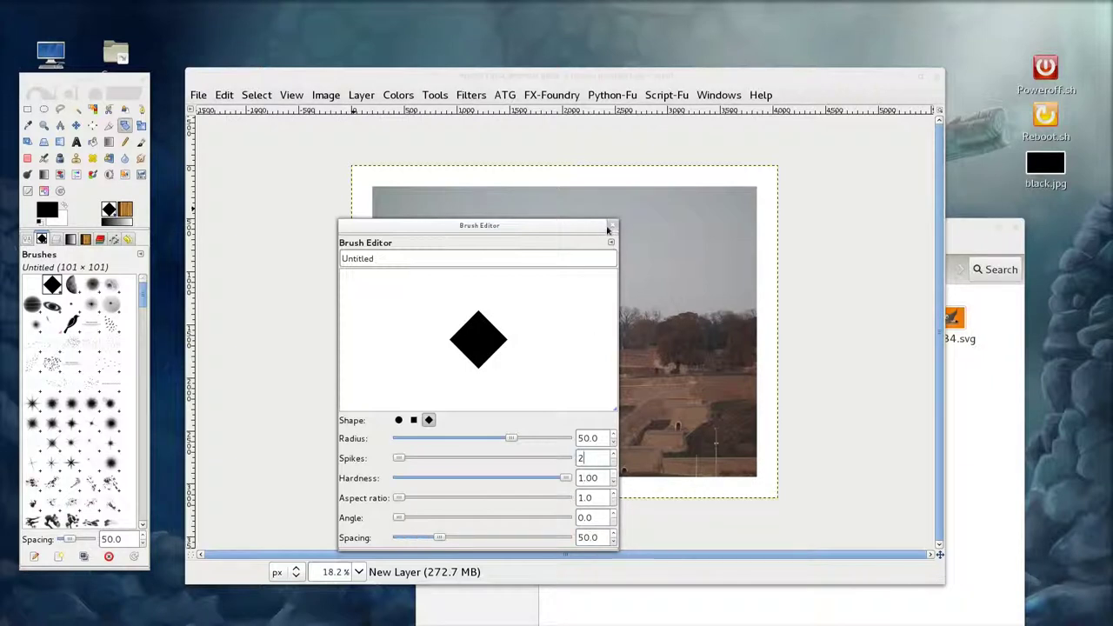
left_click(612, 225)
left_click(56, 240)
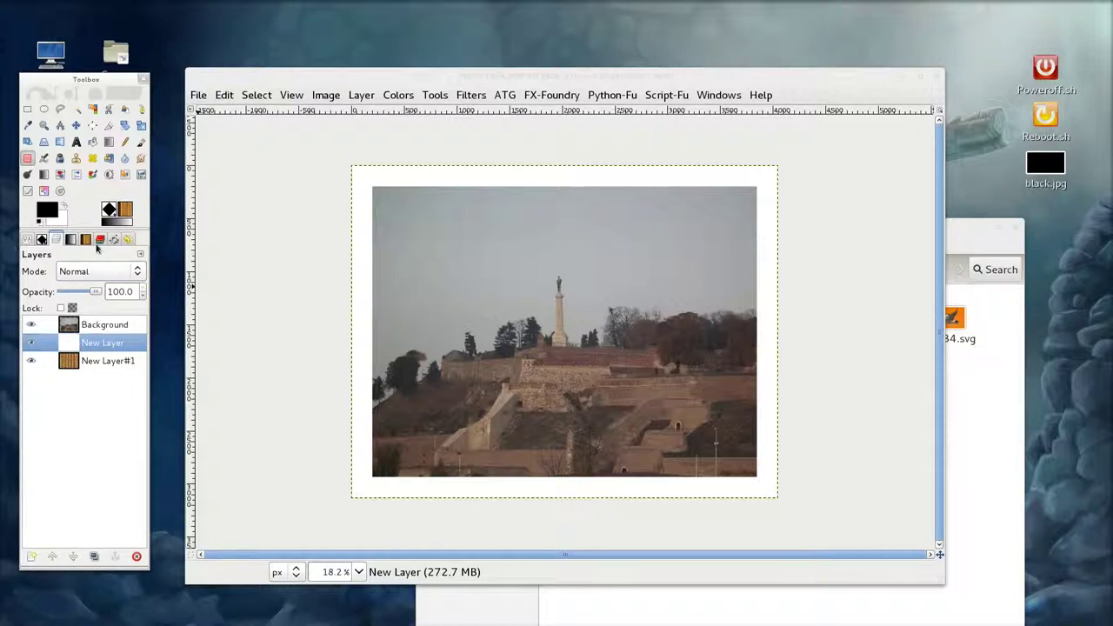
Step: Set the Eraser to random size dynamics with jitter off, preparing the brush scale of 2.00
double_click(30, 159)
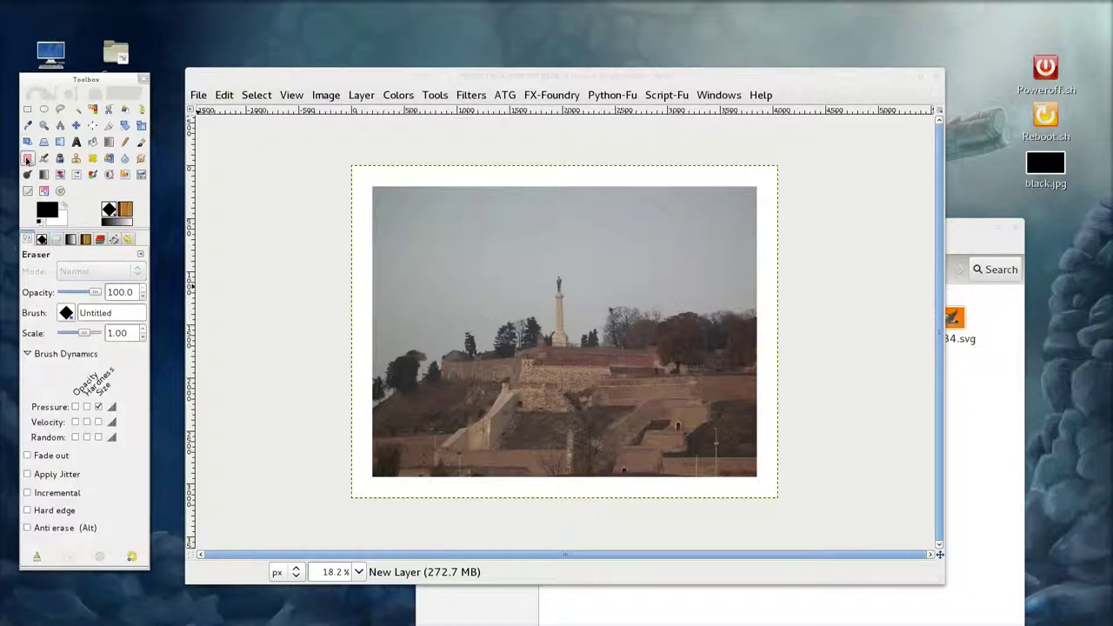
left_click(98, 436)
left_click(40, 476)
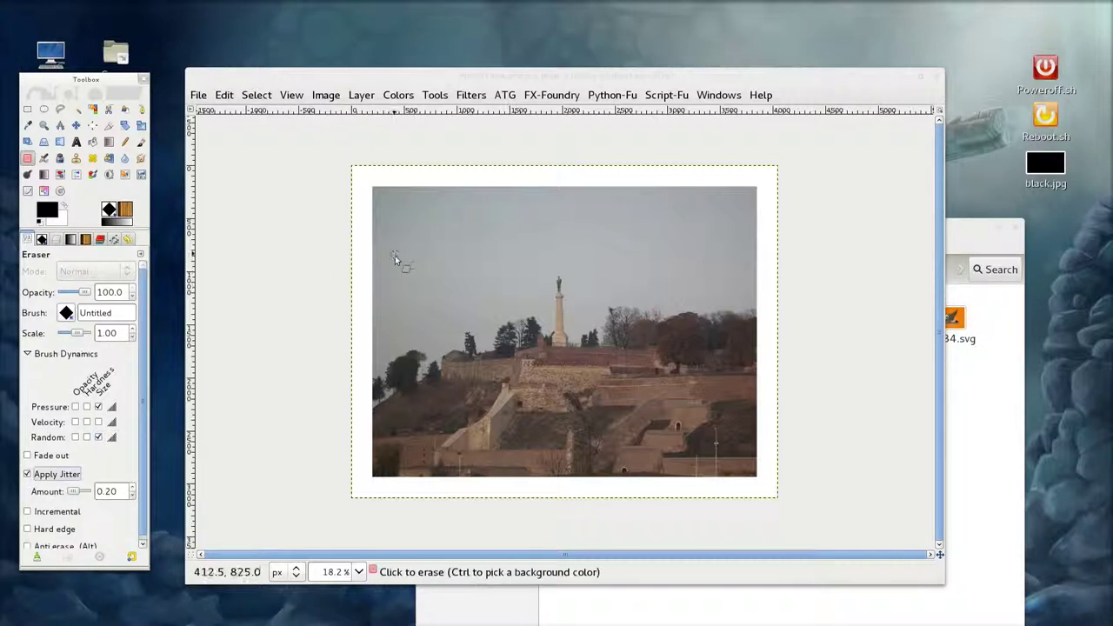
left_click(133, 489)
left_click(133, 489)
left_click(133, 490)
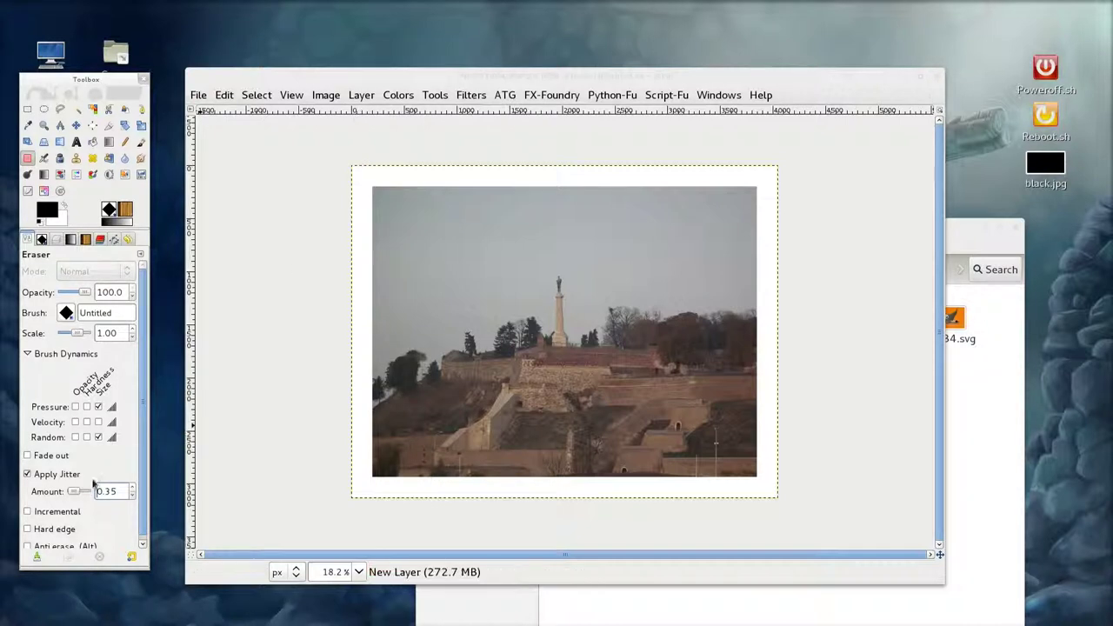
left_click(27, 474)
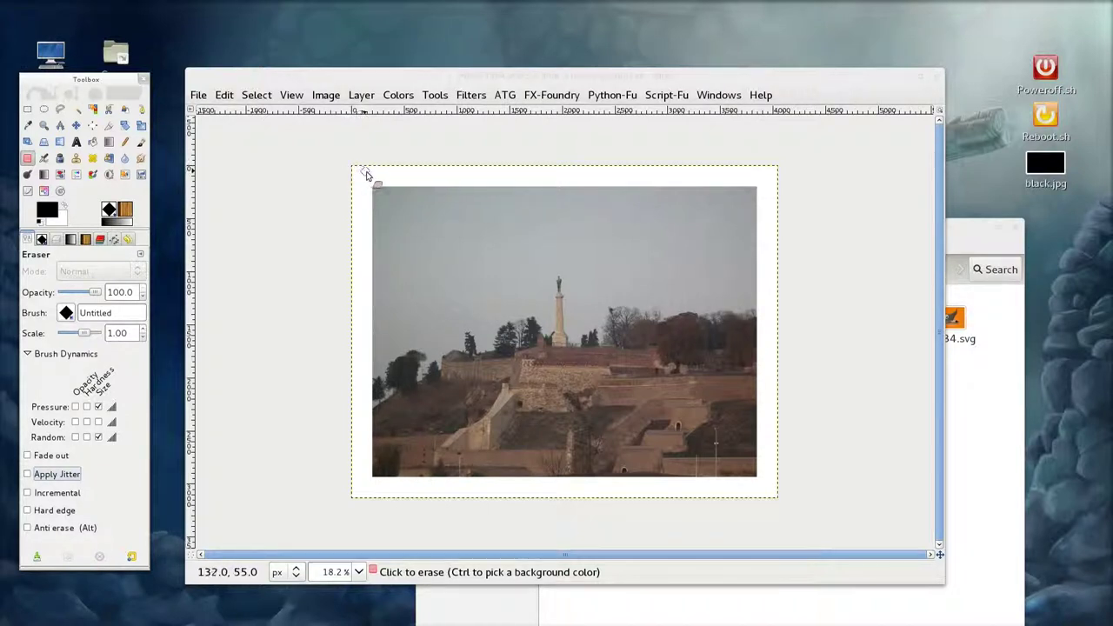
left_click(131, 334)
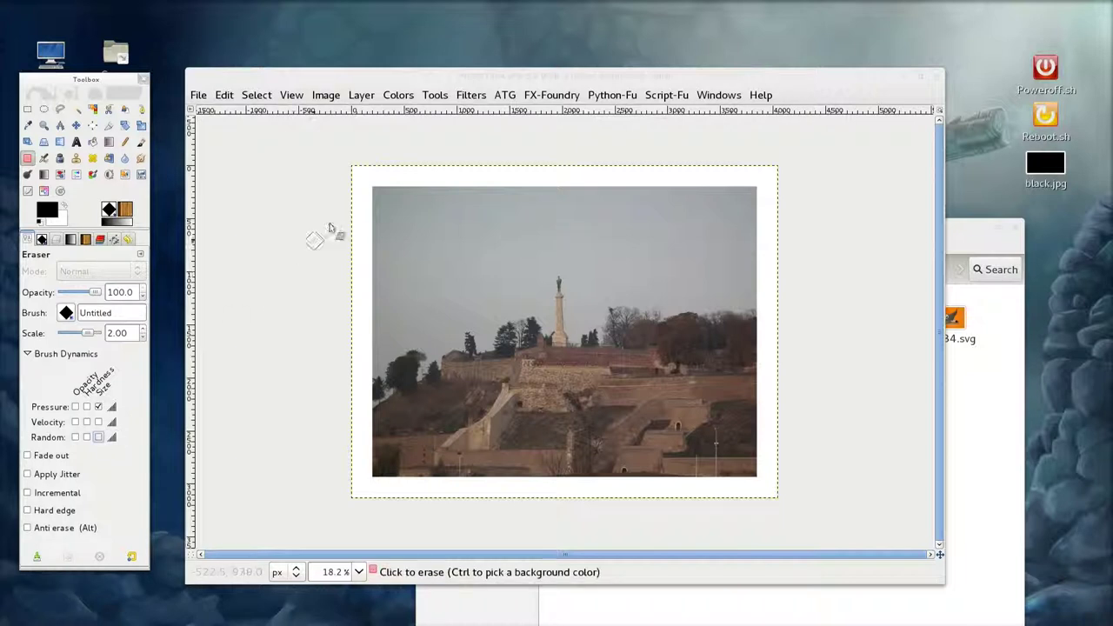
Step: Erase two test strips along the photo's top border, undoing each one
left_click(352, 170)
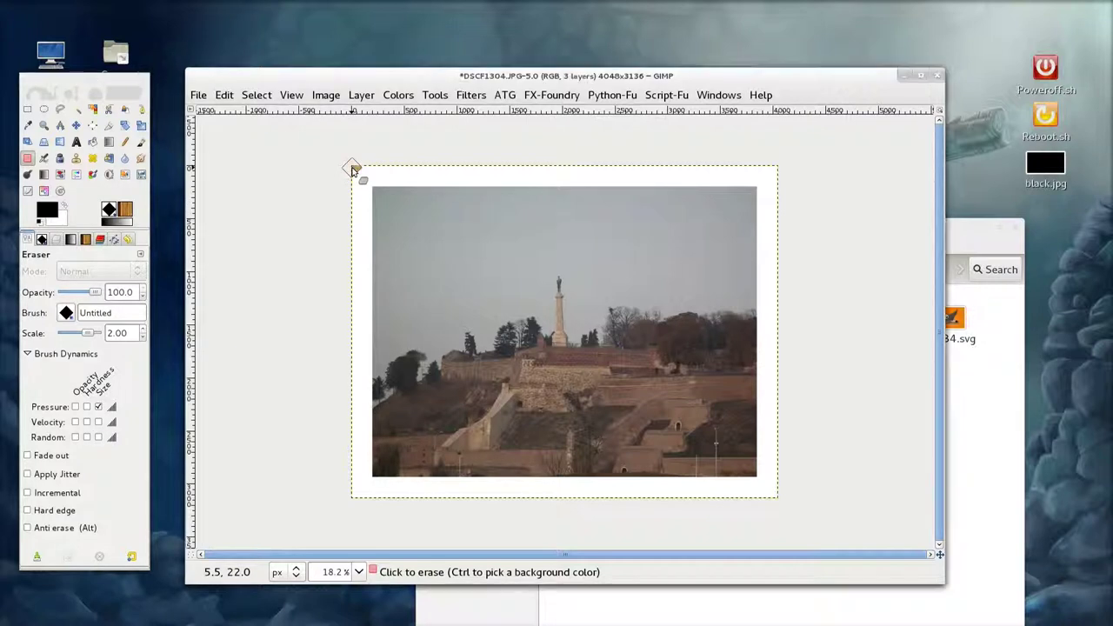
left_click_drag(352, 170, 779, 176)
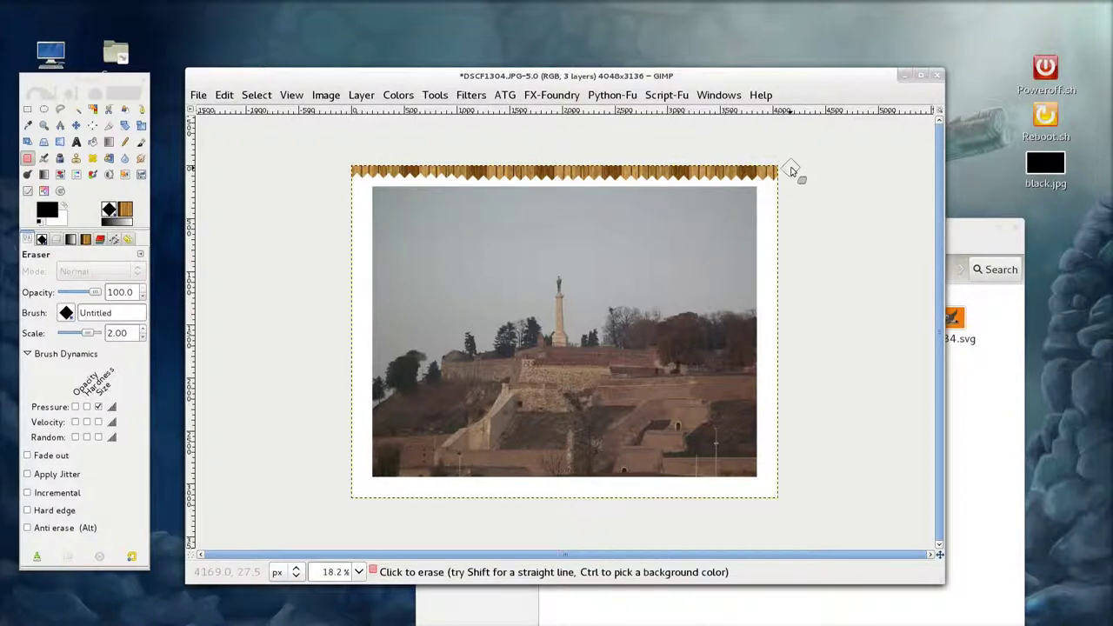
key("ctrl")
key("ctrl+z")
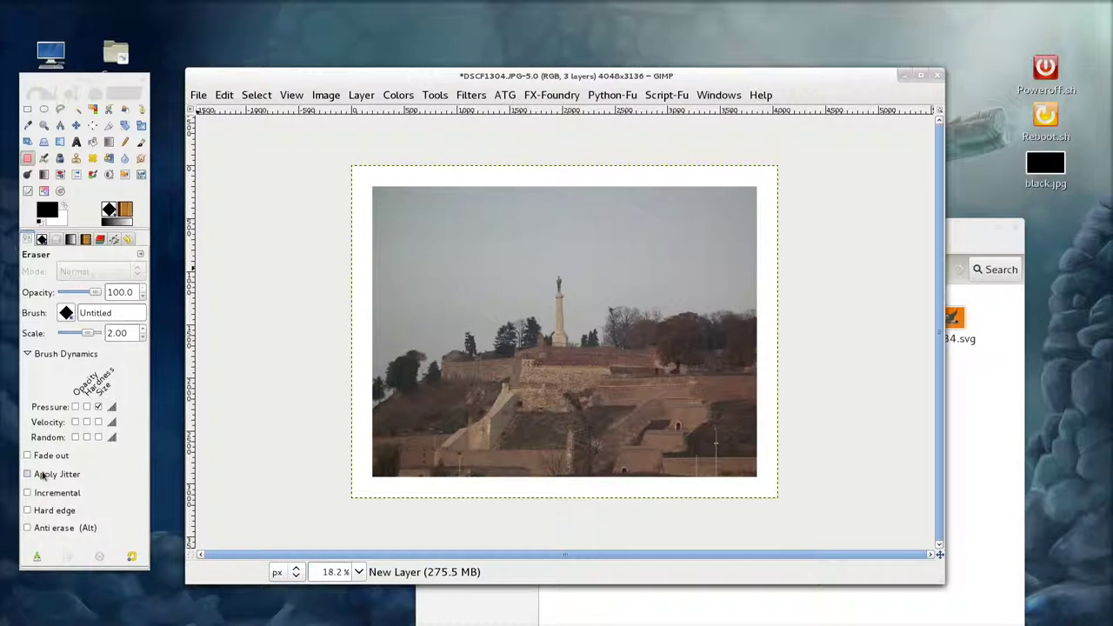
left_click(101, 441)
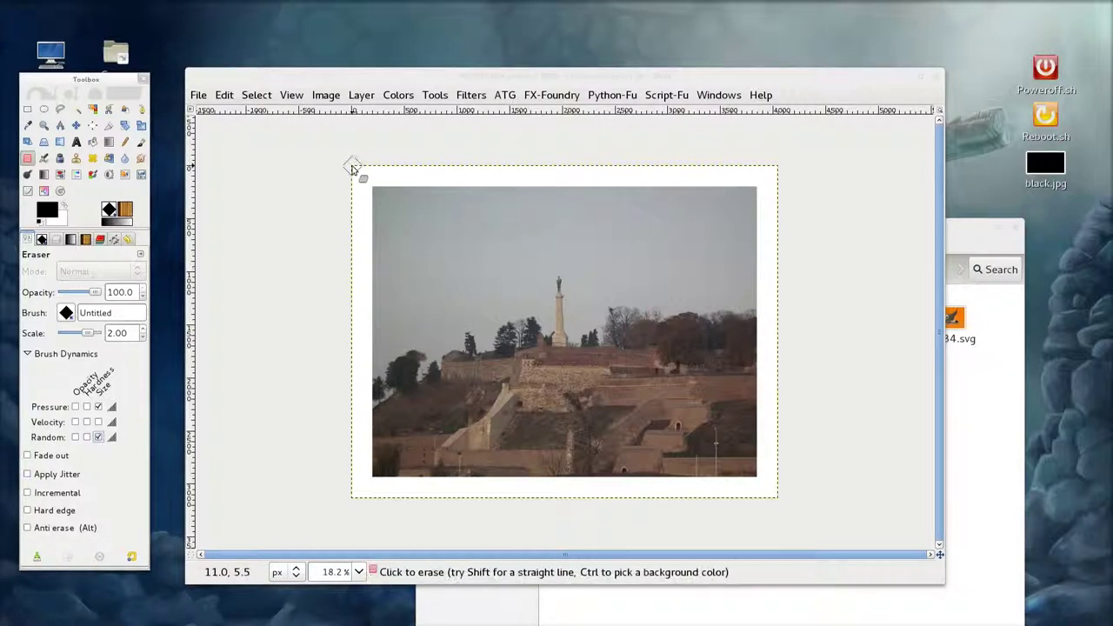
left_click_drag(350, 170, 777, 174)
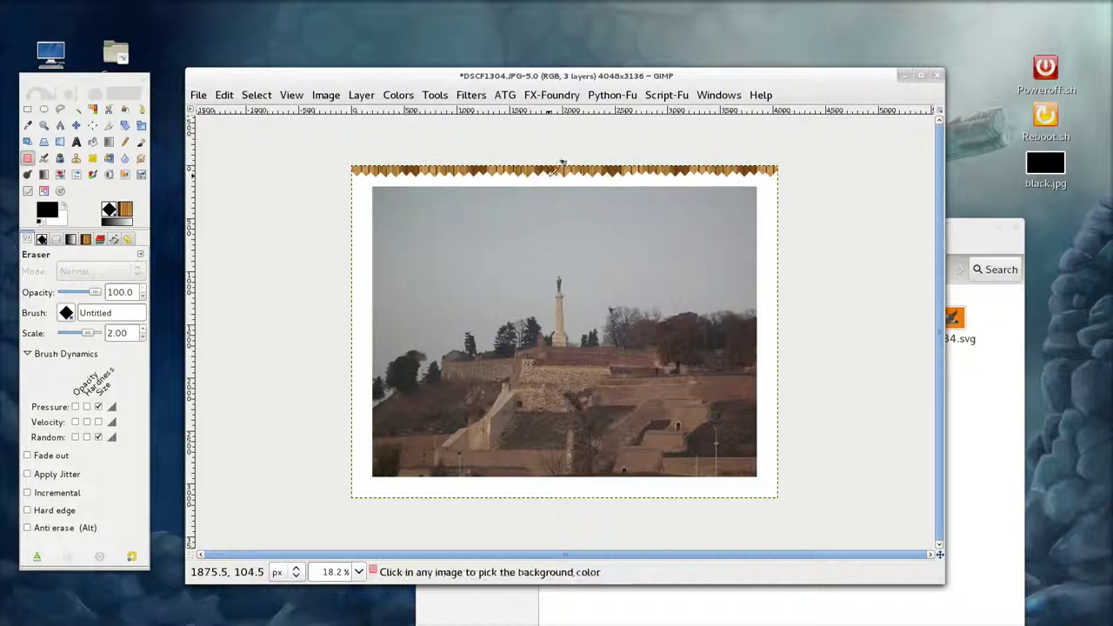
key("ctrl+z")
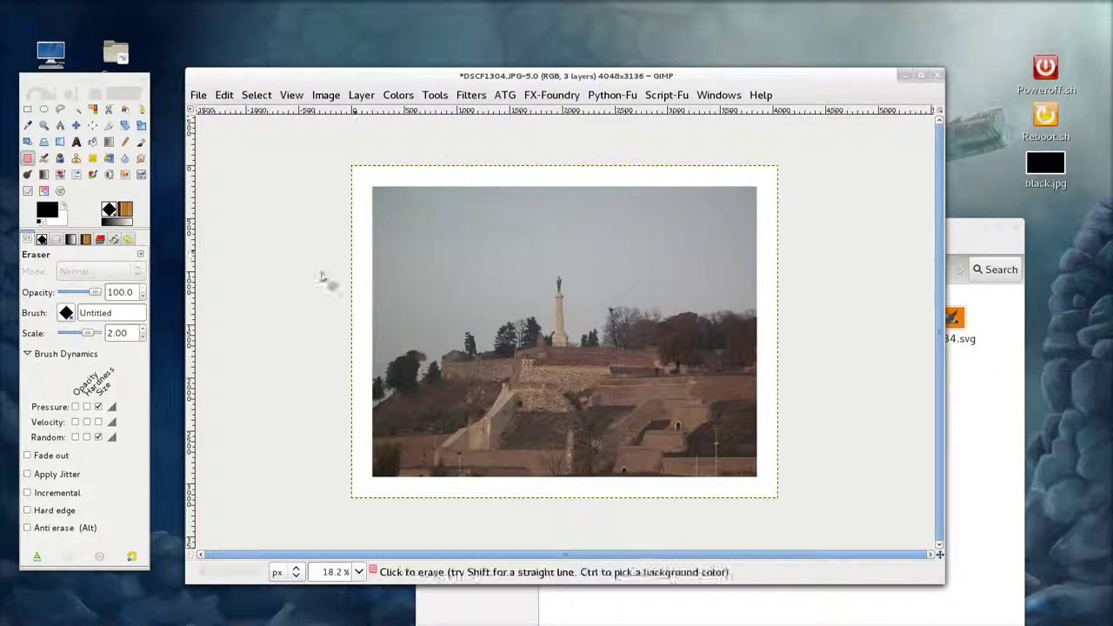
Step: Try a jittered (0.35) erase strip along the top border, undo it, and disable jitter
left_click(27, 474)
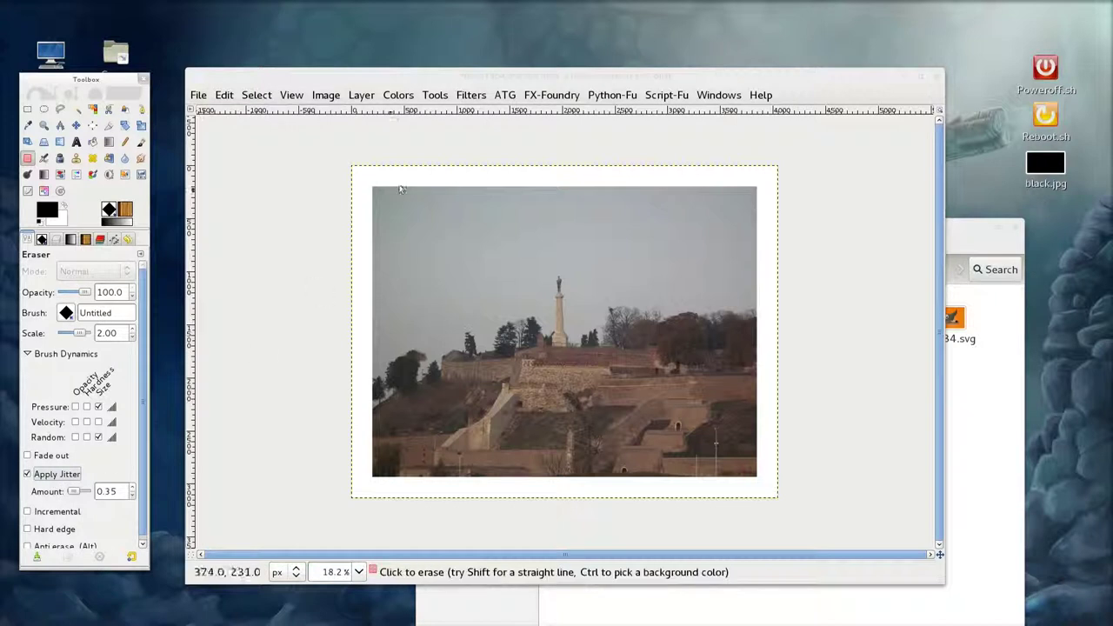
left_click_drag(353, 169, 820, 174)
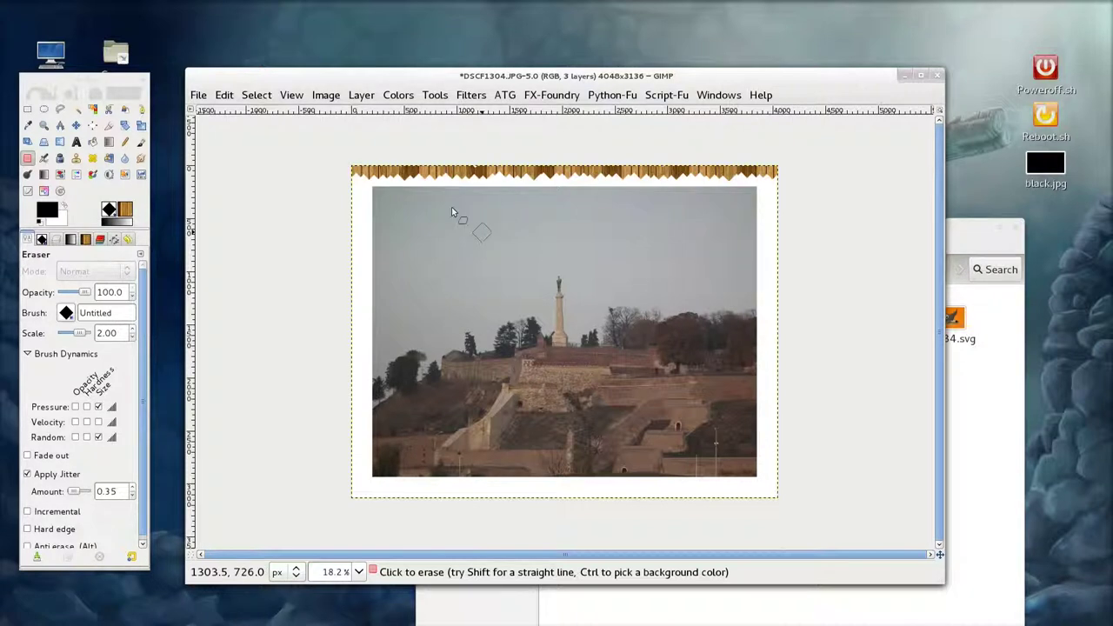
key("ctrl")
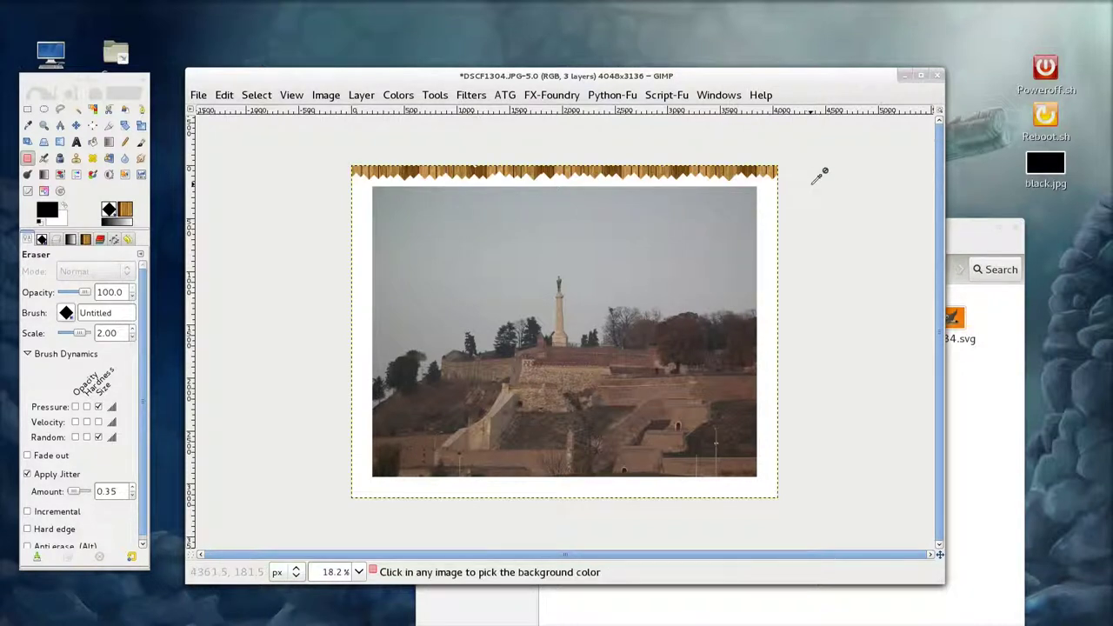
key("ctrl+z")
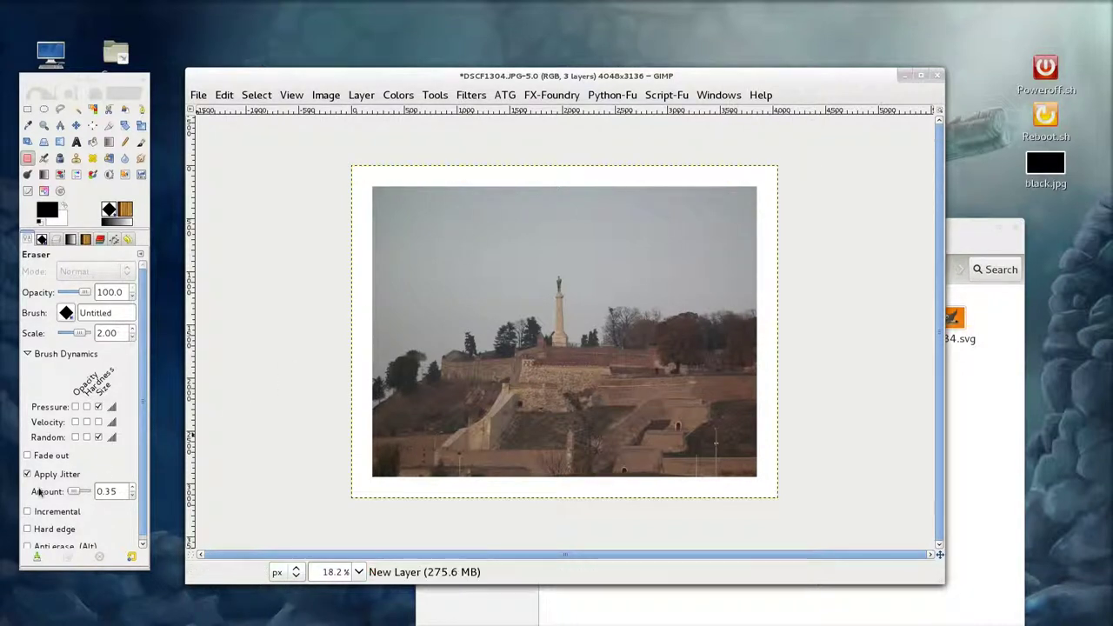
left_click(68, 472)
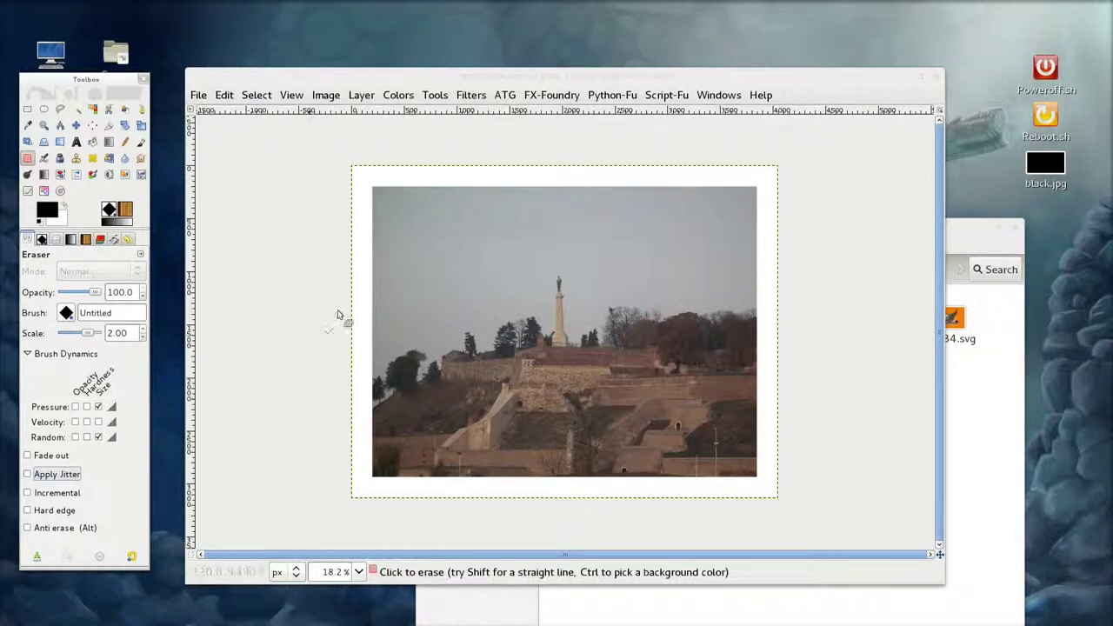
Step: Undo a zigzag erase along the top edge and anchor a straight line at the top-left corner
left_click(352, 171)
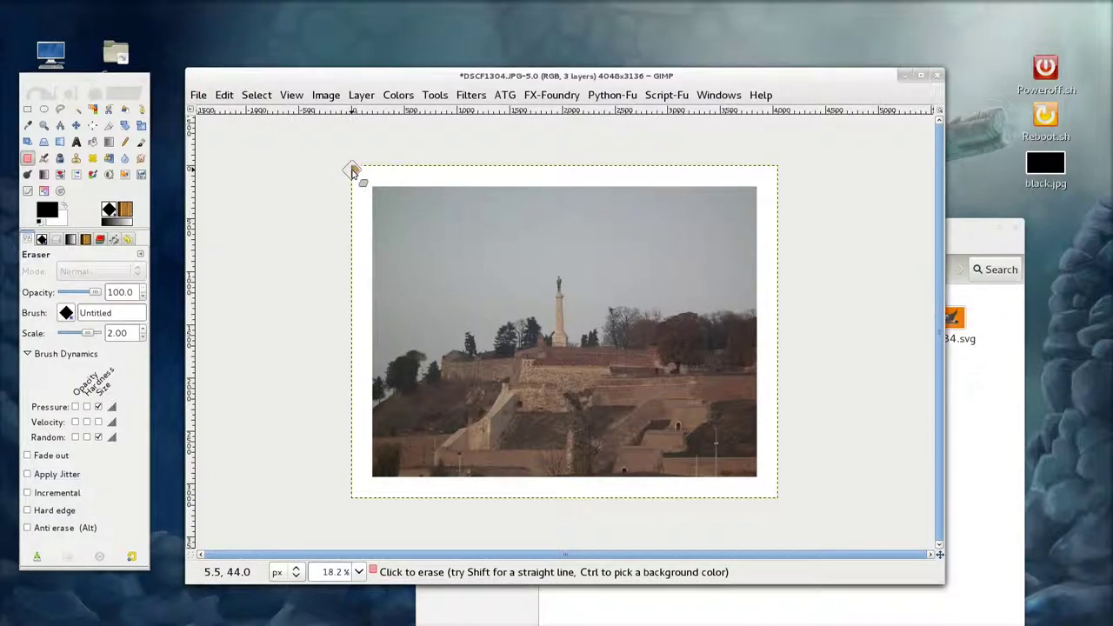
left_click_drag(352, 171, 848, 172)
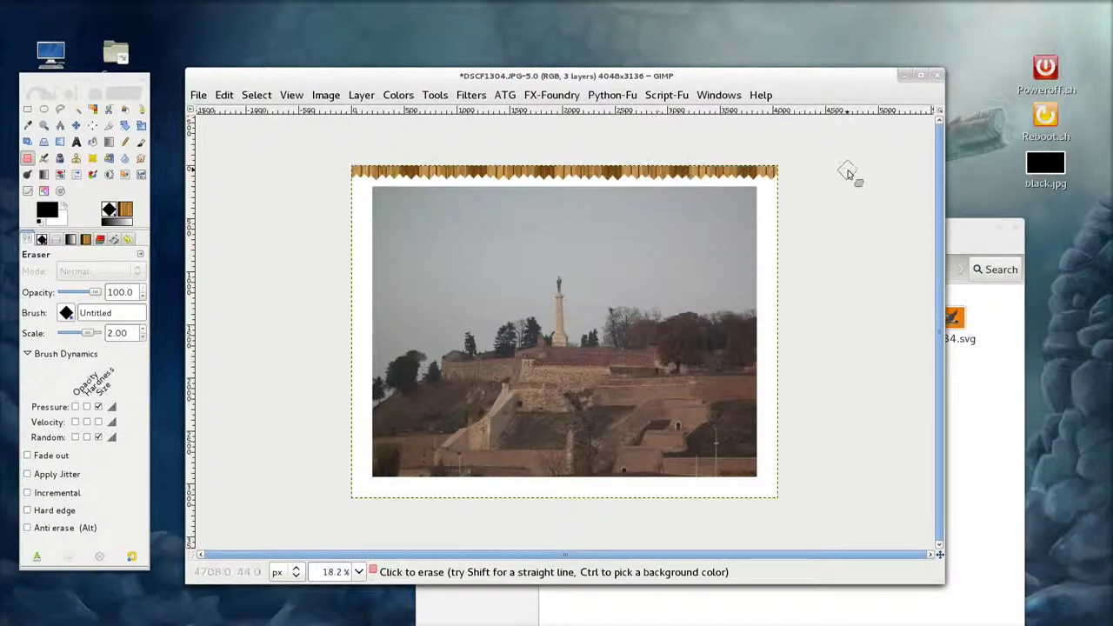
key("ctrl")
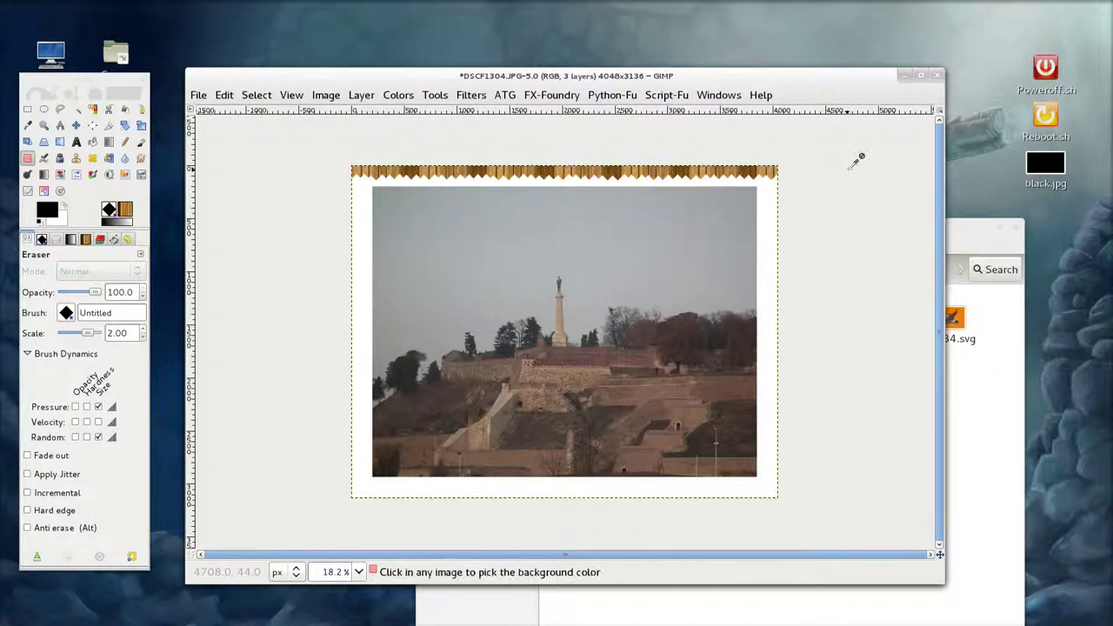
key("ctrl+z")
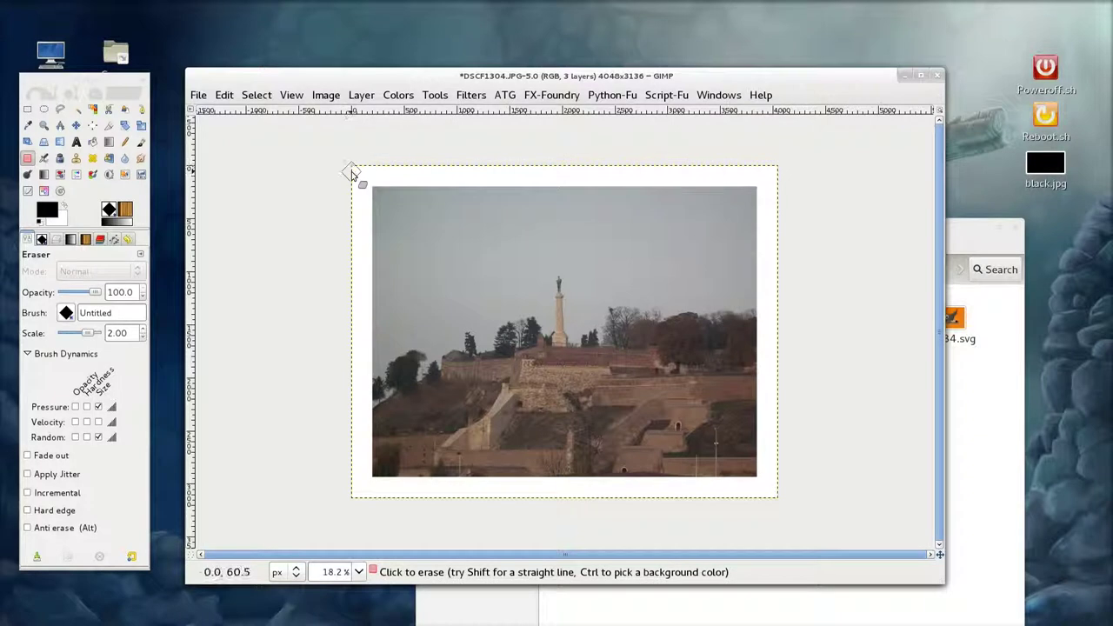
left_click(354, 172)
key("shift")
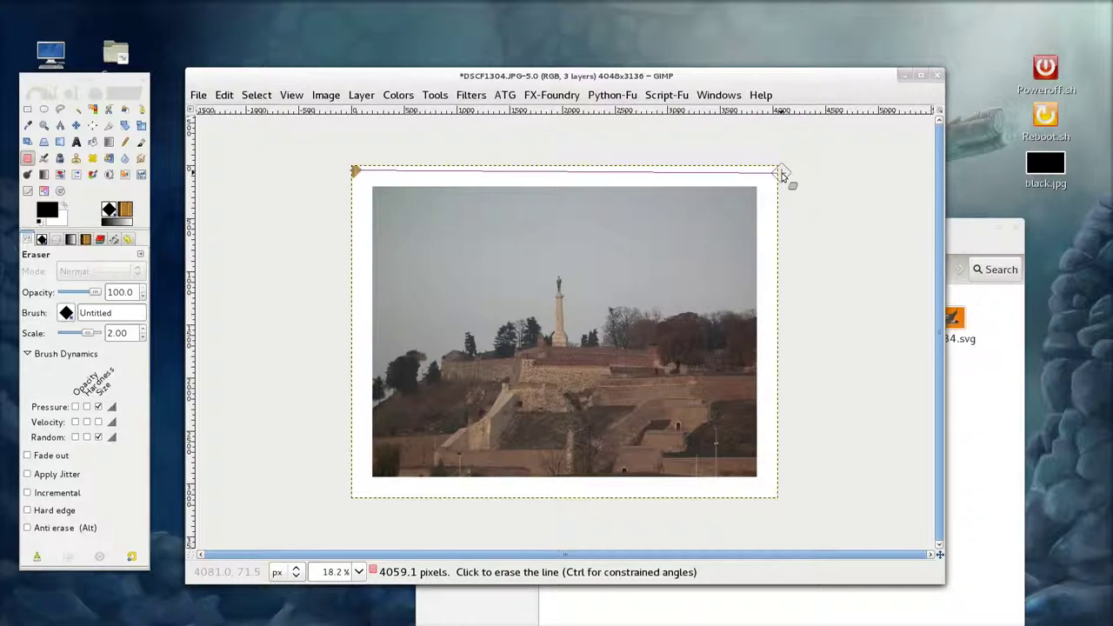
Step: Erase zigzag lines along the top, right, bottom and left border edges, then zoom to inspect them
left_click(781, 174)
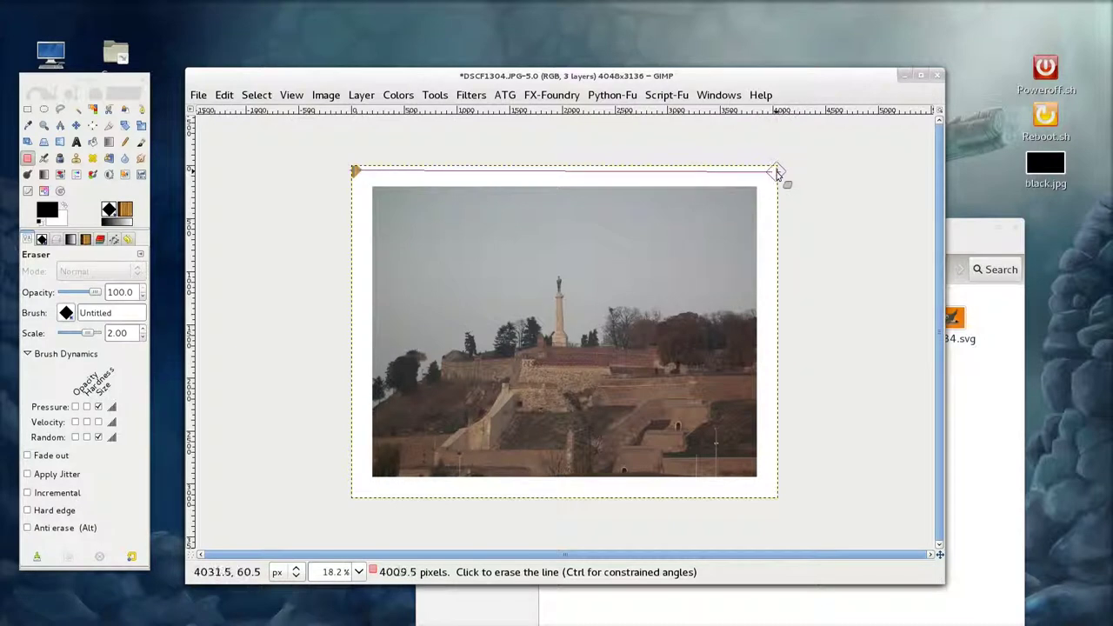
left_click(778, 174)
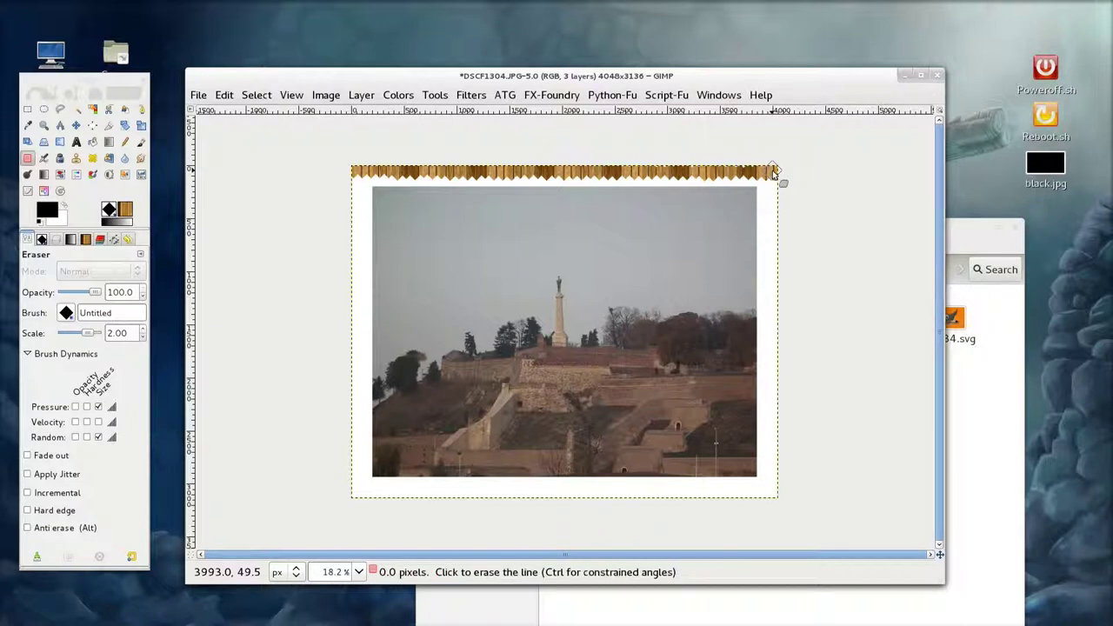
left_click(772, 538, "shift")
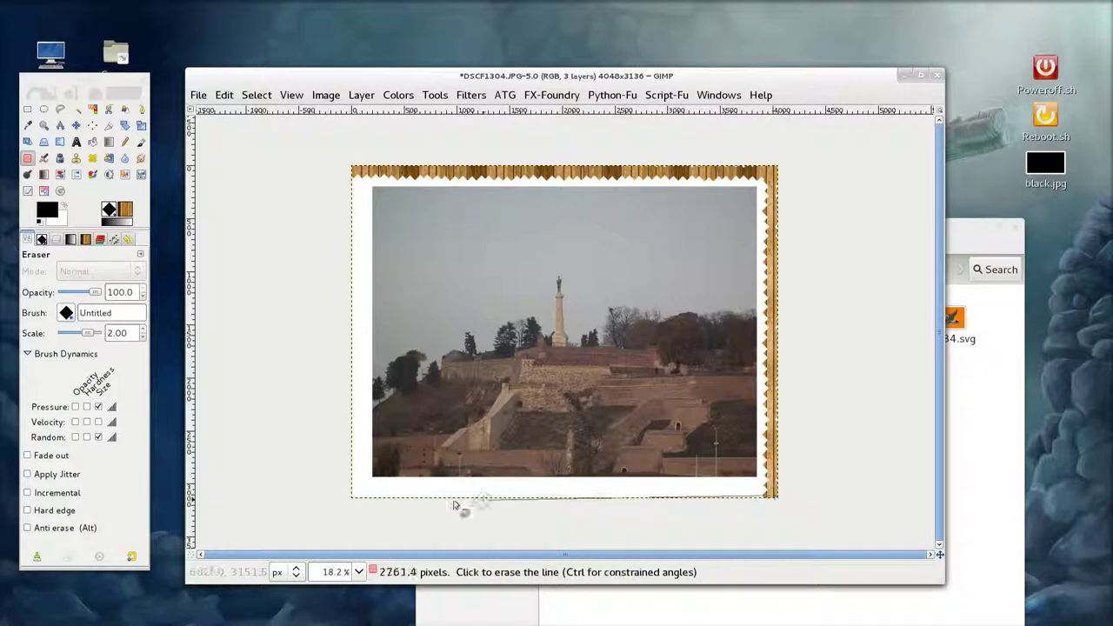
left_click(346, 495, "shift")
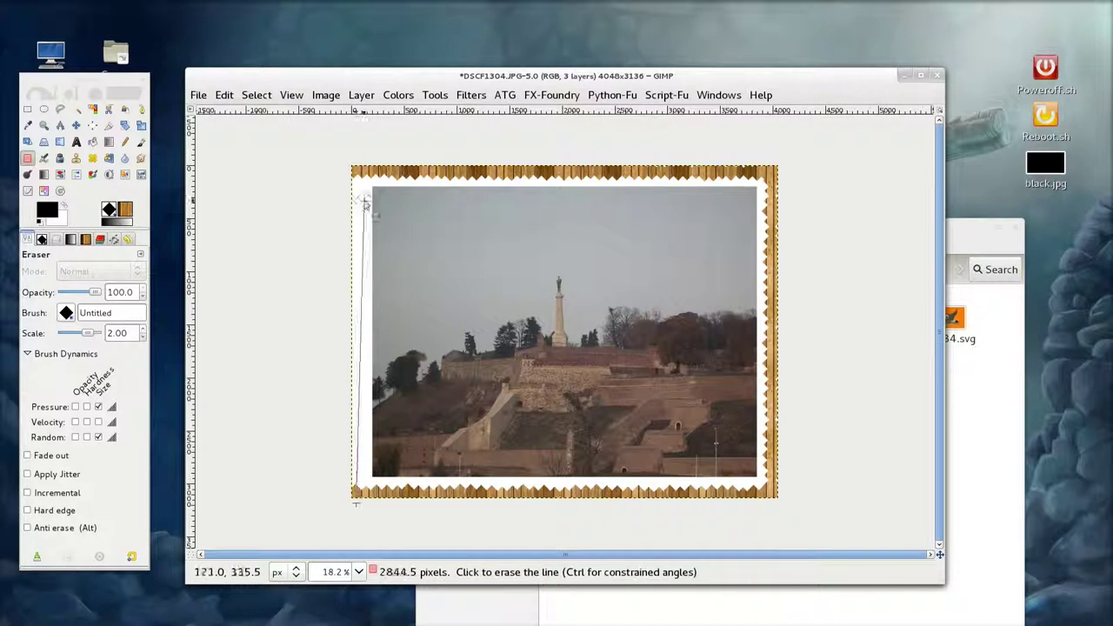
left_click(357, 165, "shift")
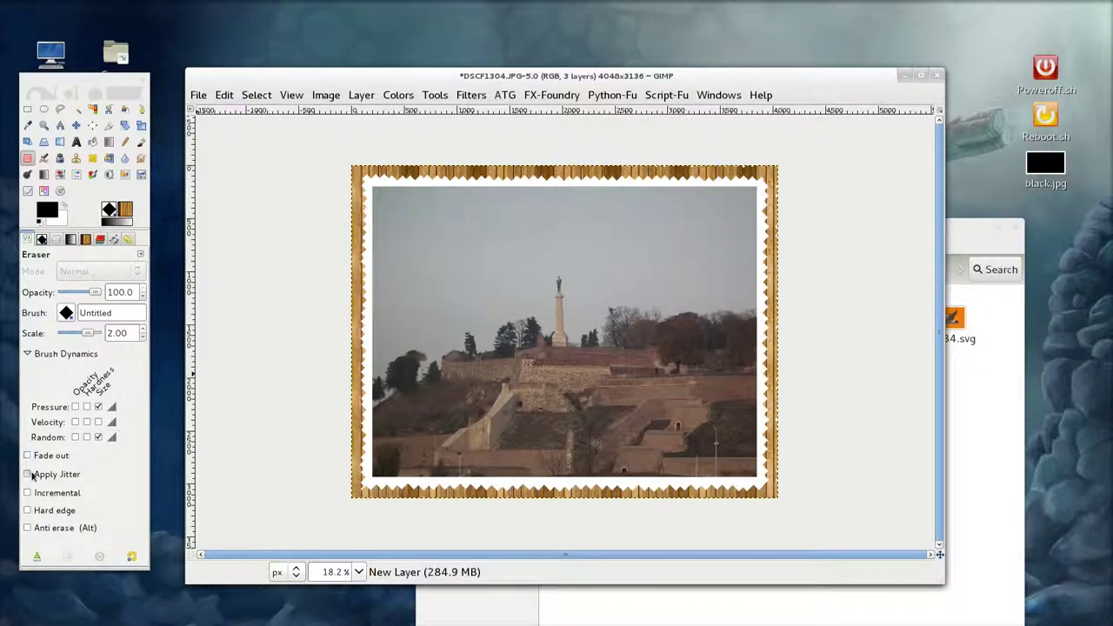
key("ctrl")
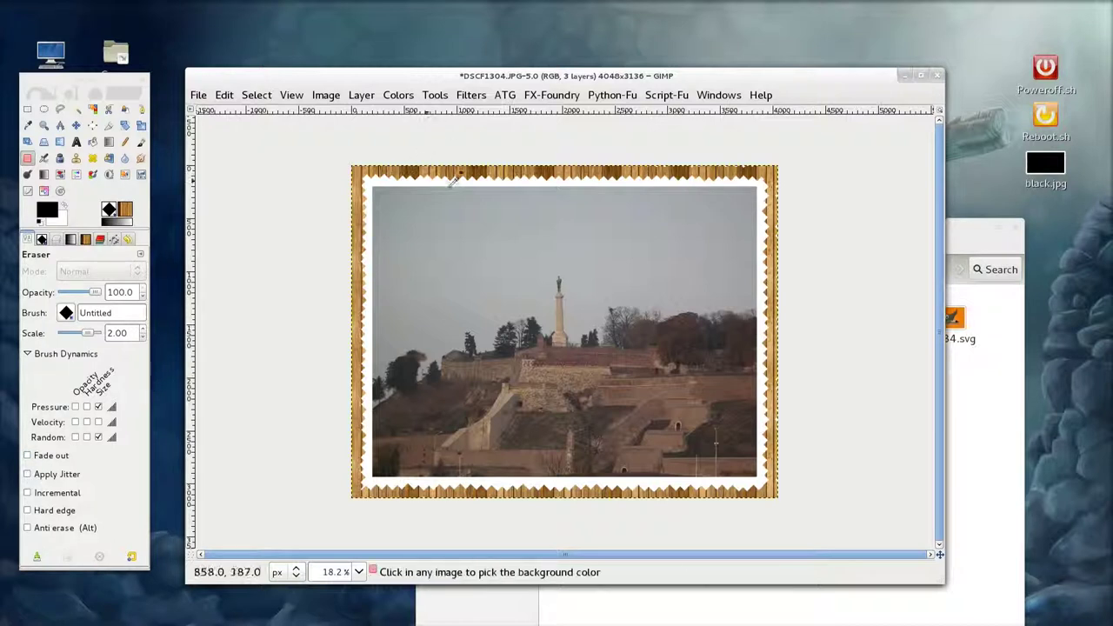
scroll(787, 199, "up", 3)
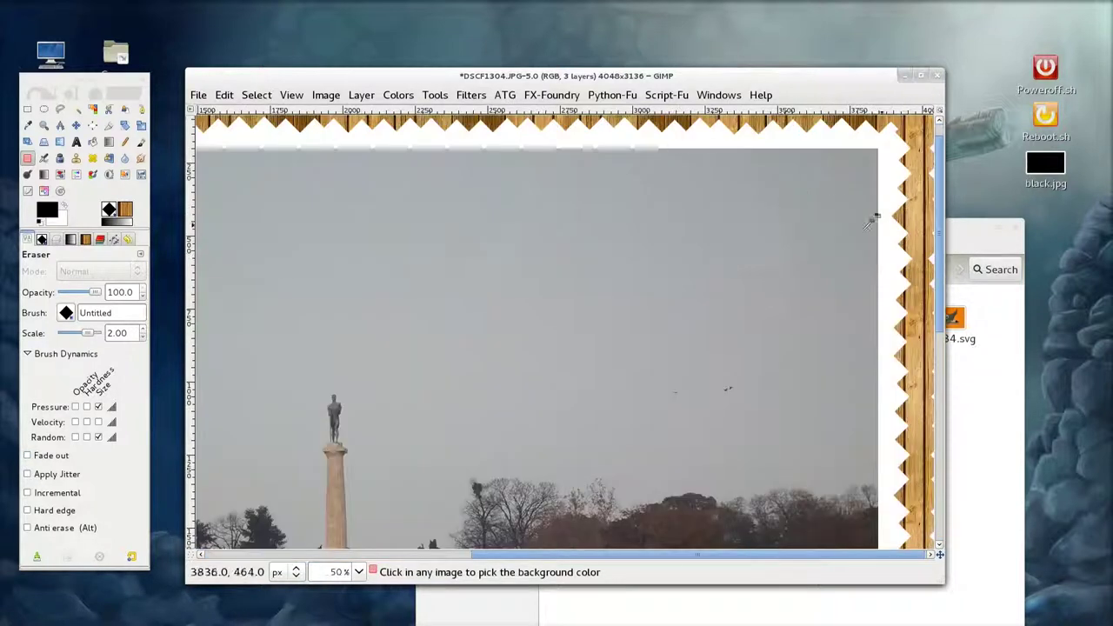
scroll(728, 275, "down", 10)
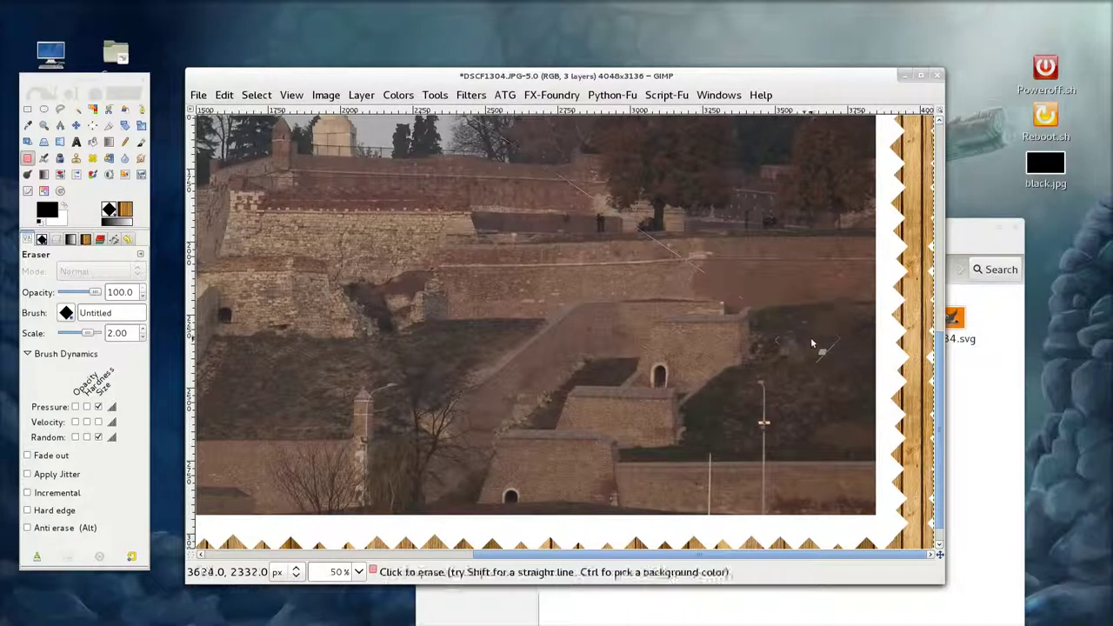
scroll(813, 341, "down", 1)
scroll(902, 374, "up", 2)
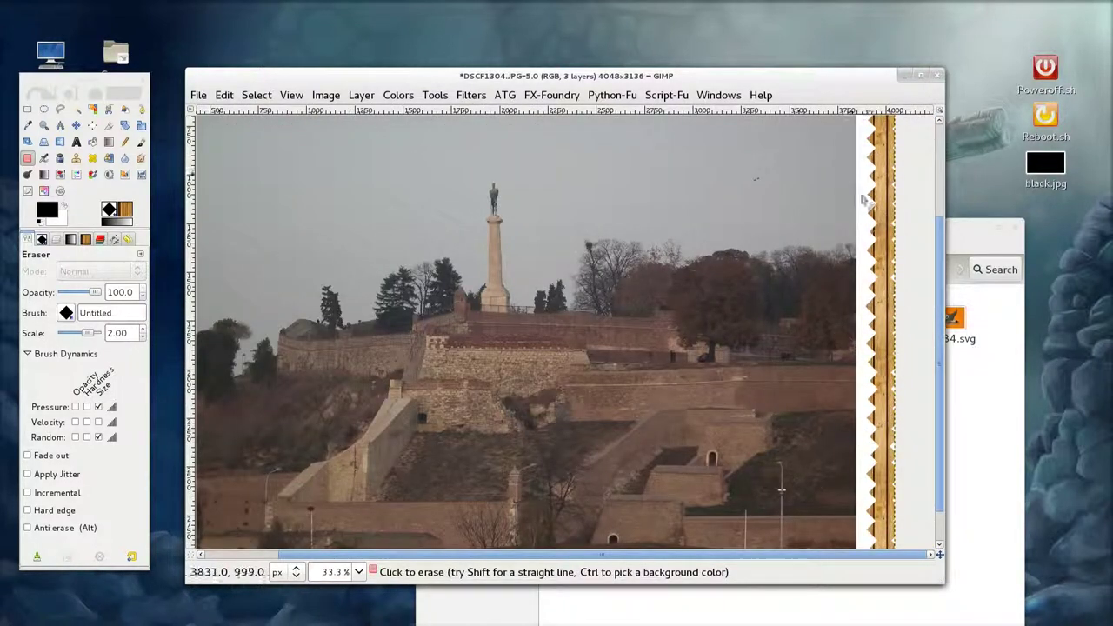
scroll(865, 233, "down", 1)
scroll(865, 233, "down", 1)
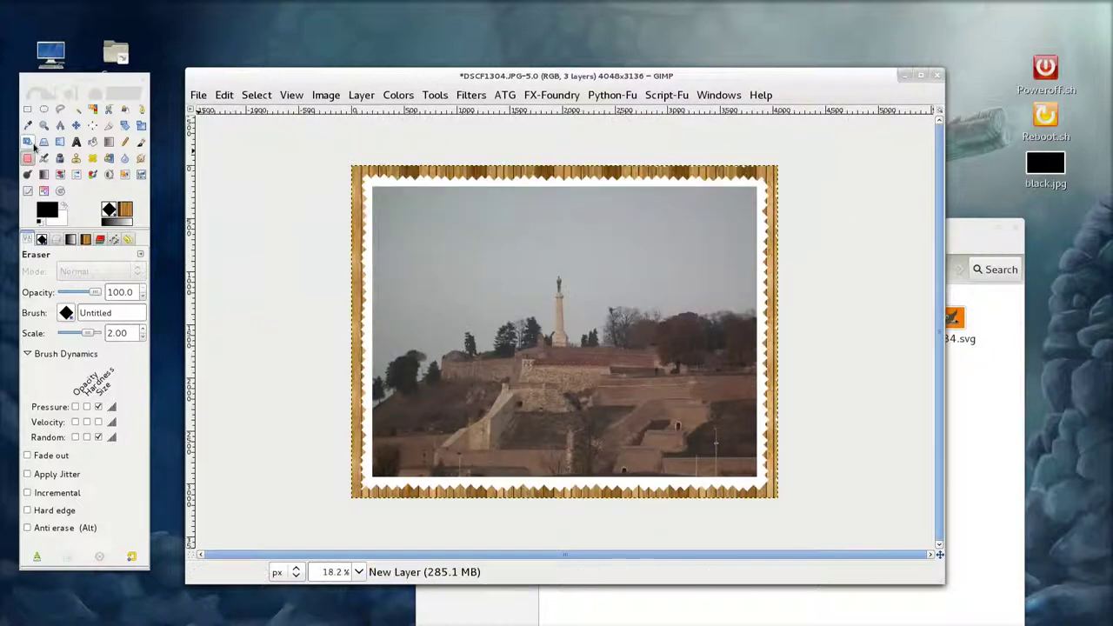
Step: Choose Rectangle Select and maximize the image window
left_click(27, 110)
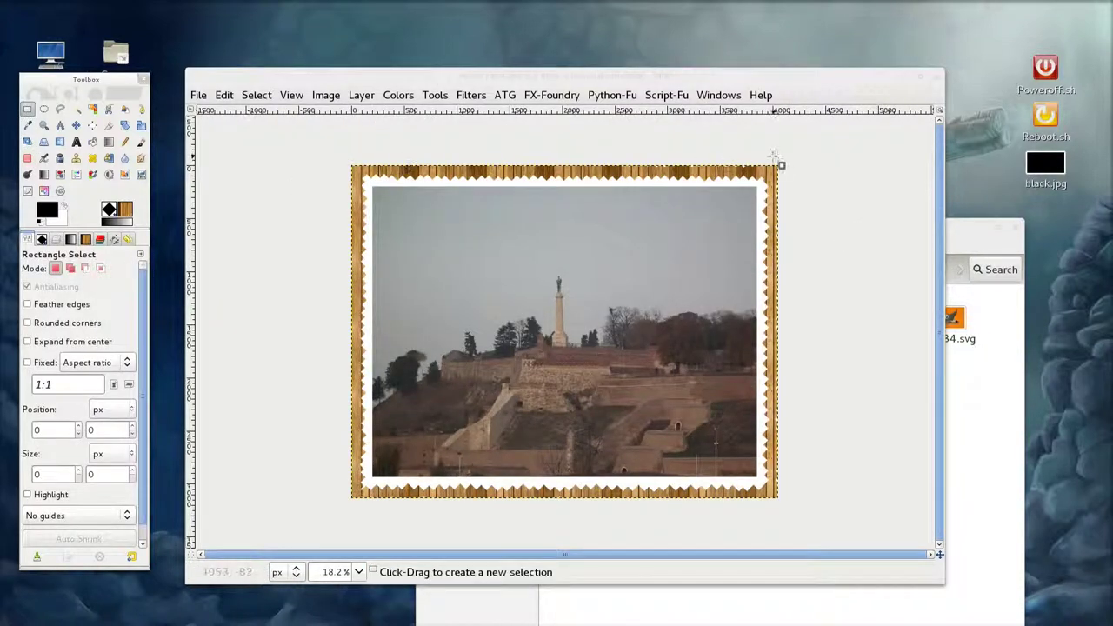
scroll(787, 174, "up", 1)
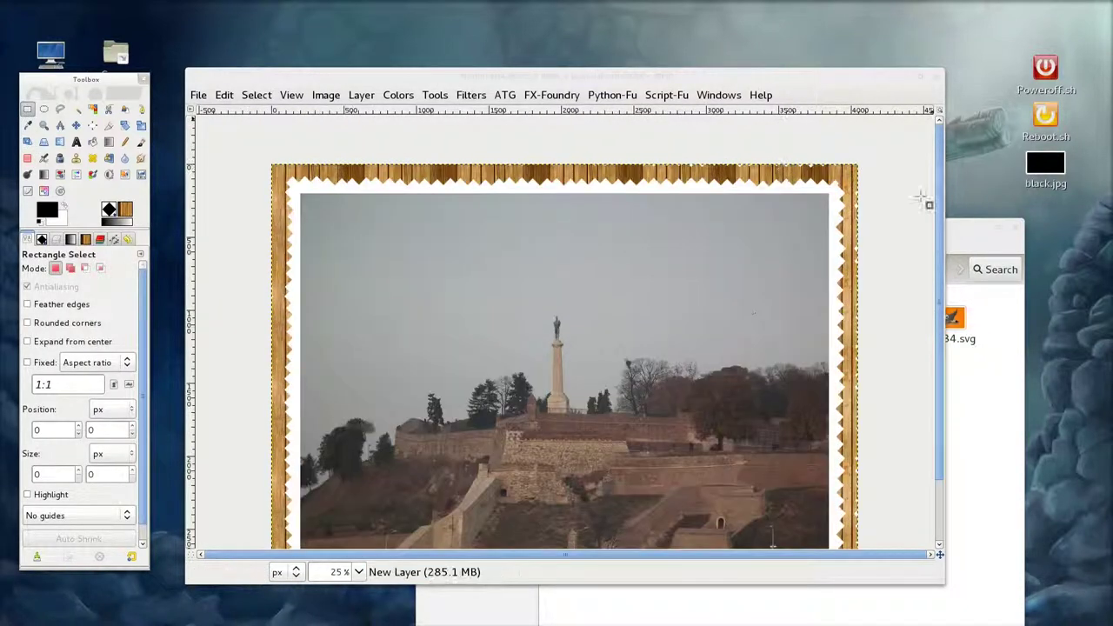
left_click(919, 80)
Step: Drag selection strips around the frame's right, top and left sides, ending along the bottom
left_click_drag(841, 88, 894, 573)
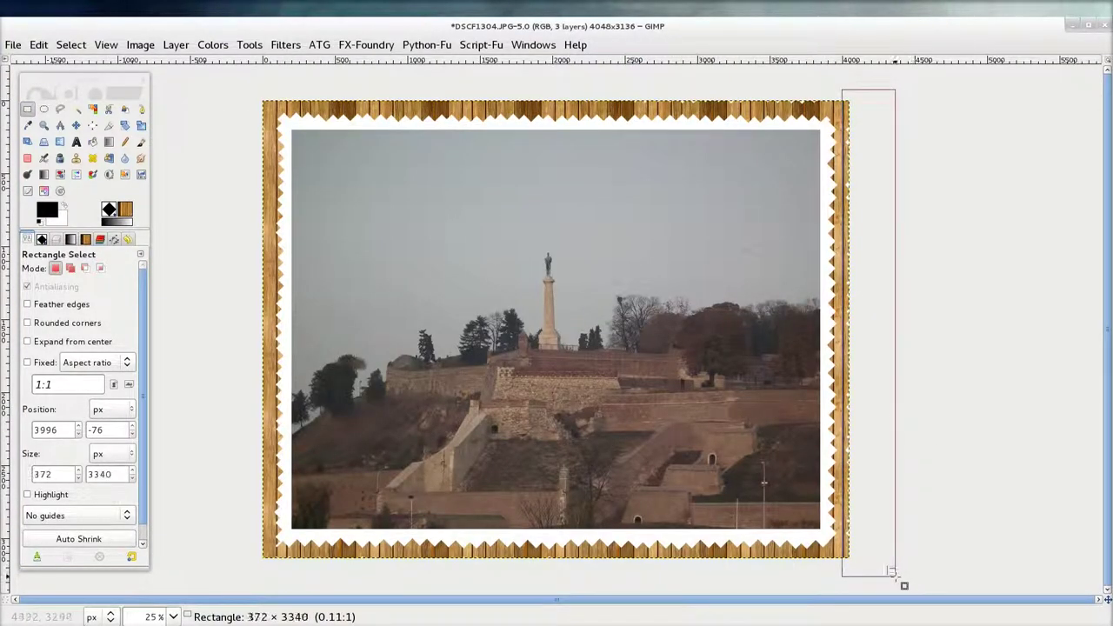
left_click_drag(850, 434, 852, 435)
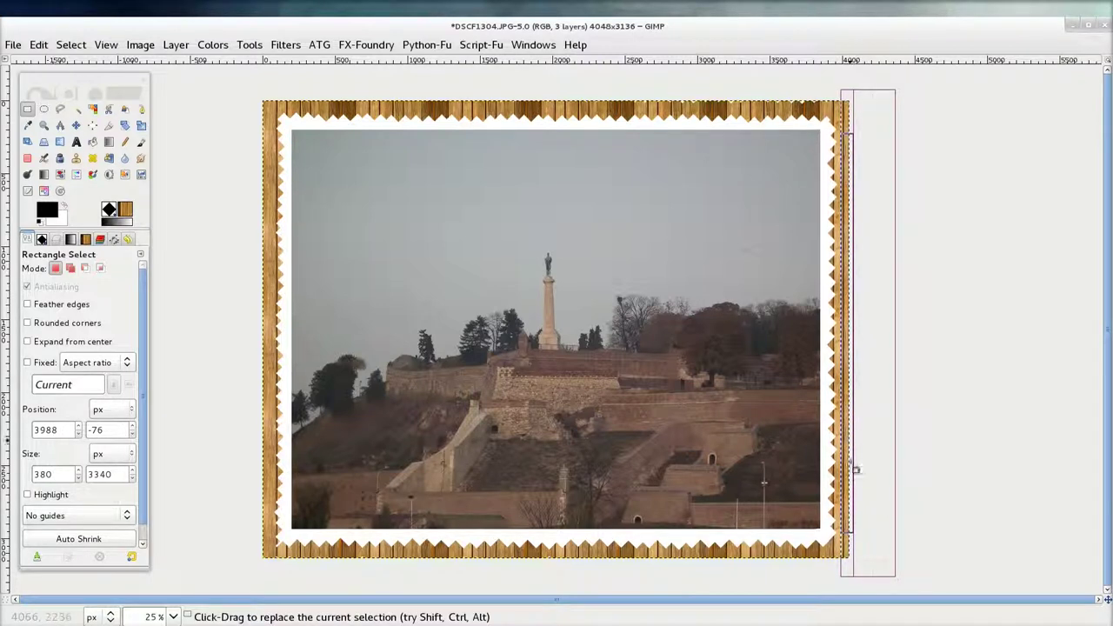
left_click_drag(847, 562, 224, 107)
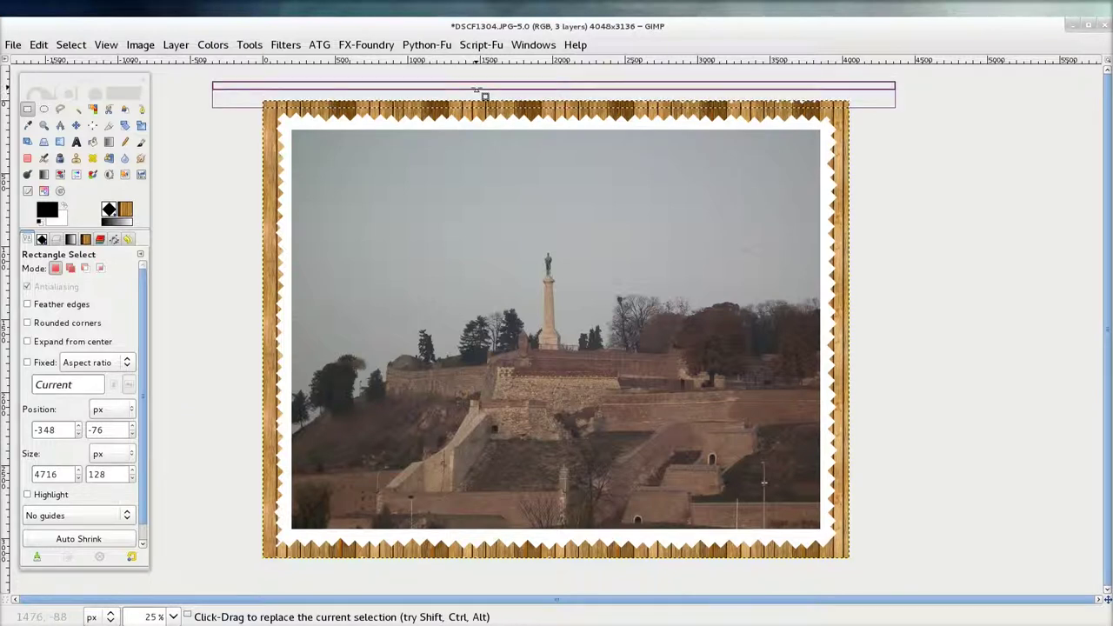
left_click_drag(902, 113, 270, 575)
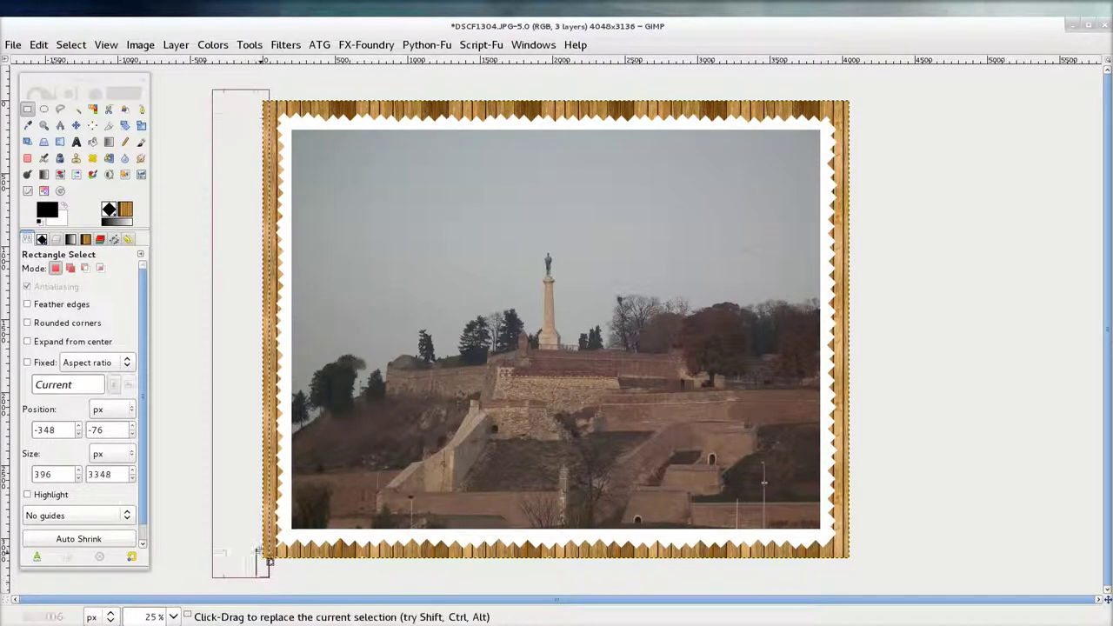
left_click_drag(257, 104, 873, 576)
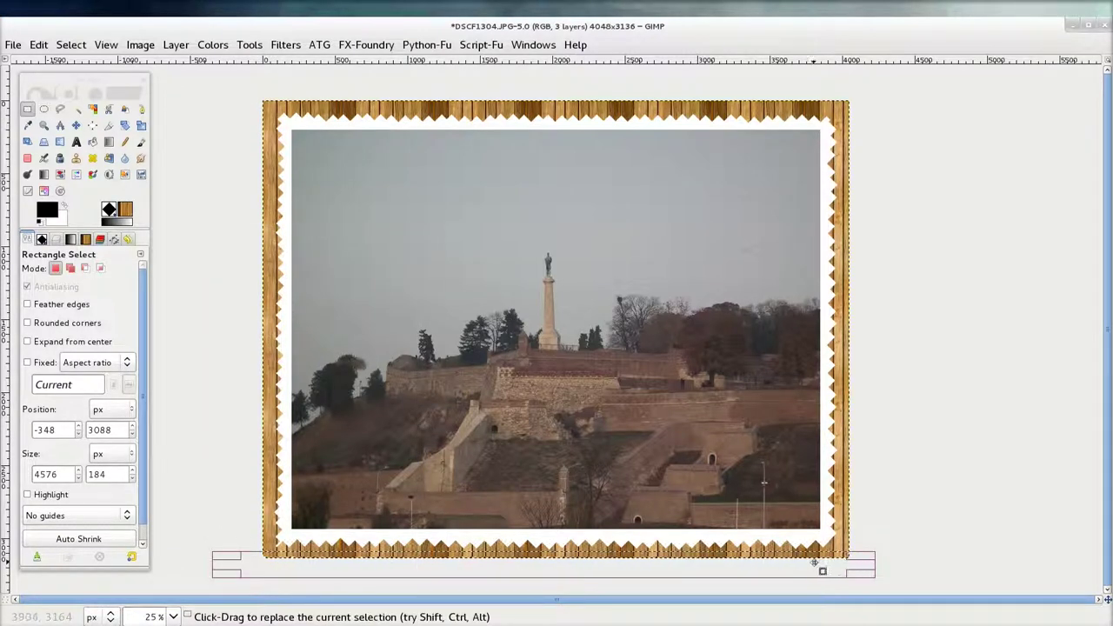
Step: Clear the selection, show the Layers list and fit the whole image in the window
left_click(71, 44)
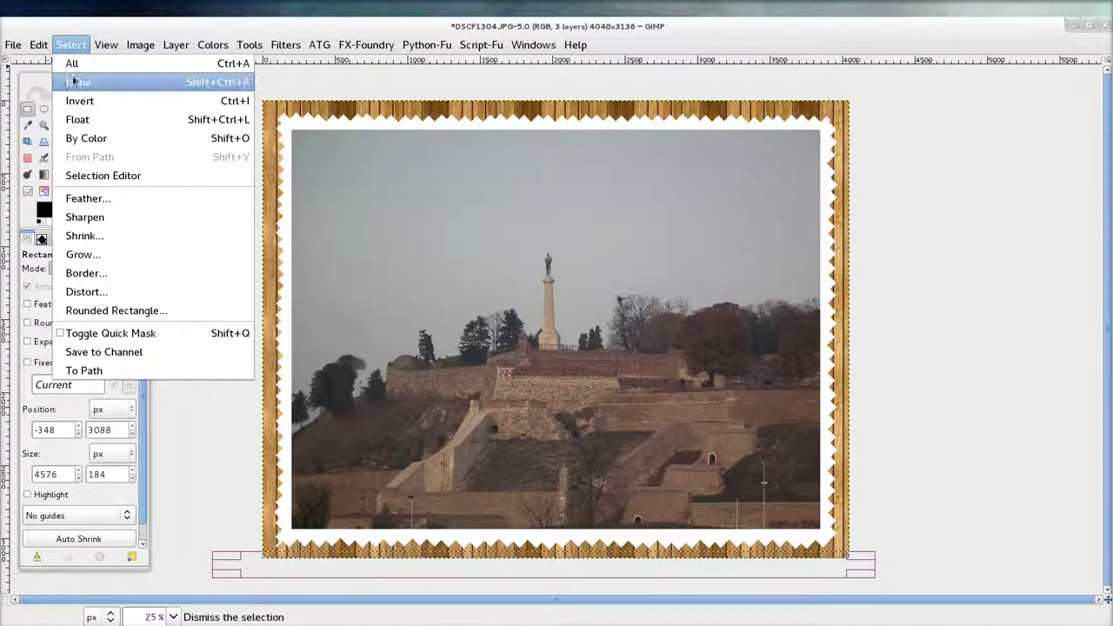
left_click(75, 81)
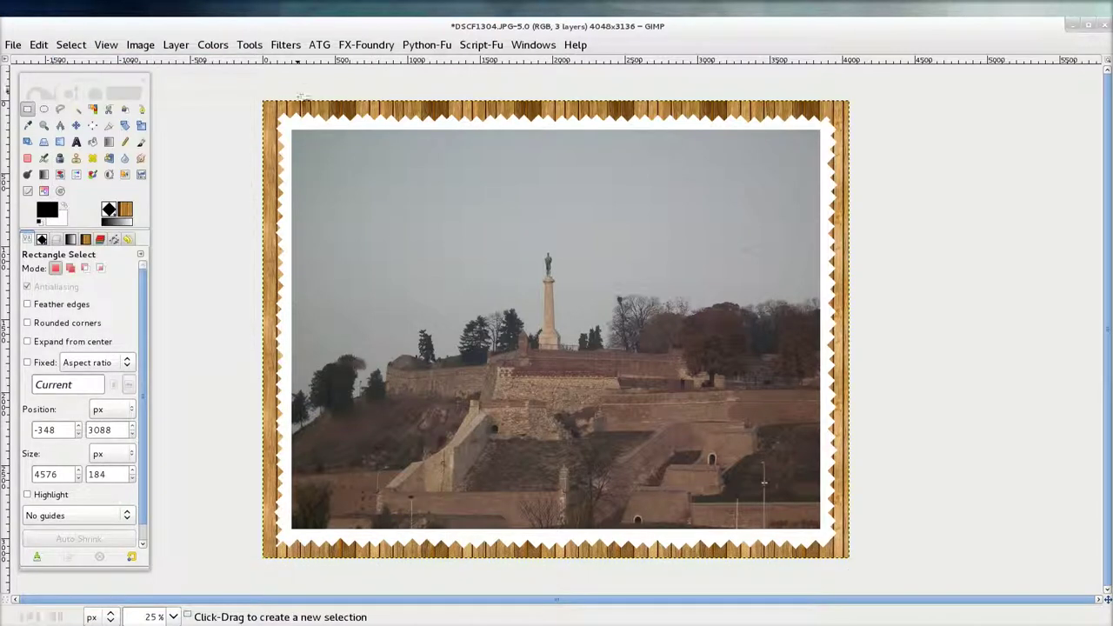
scroll(548, 130, "up", 6)
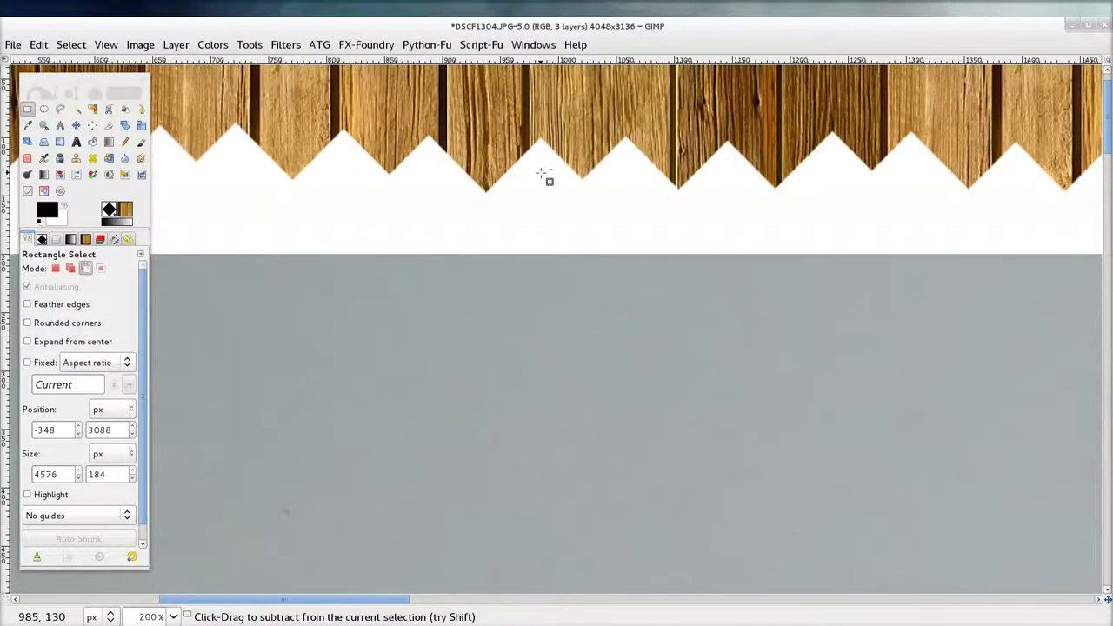
scroll(660, 176, "up", 2)
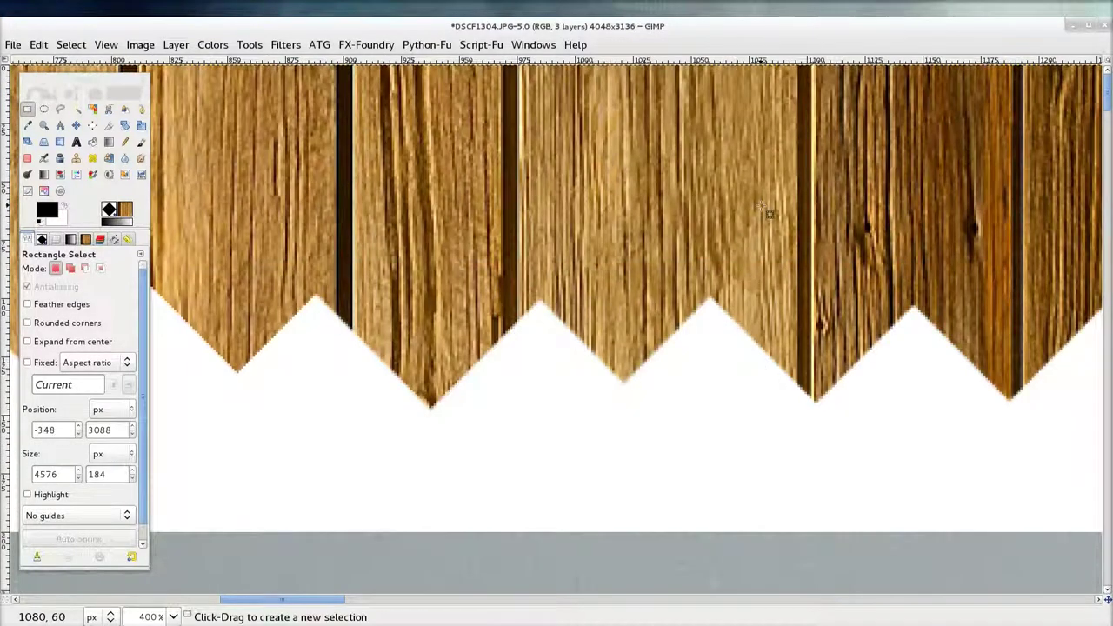
scroll(769, 213, "down", 2)
scroll(725, 309, "down", 6)
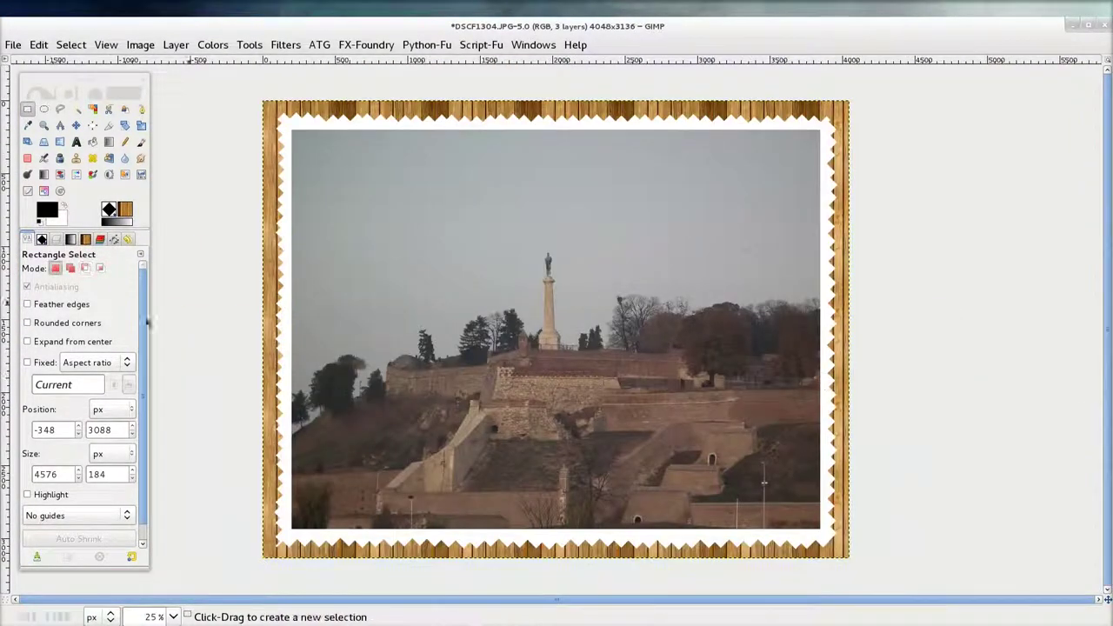
left_click(55, 239)
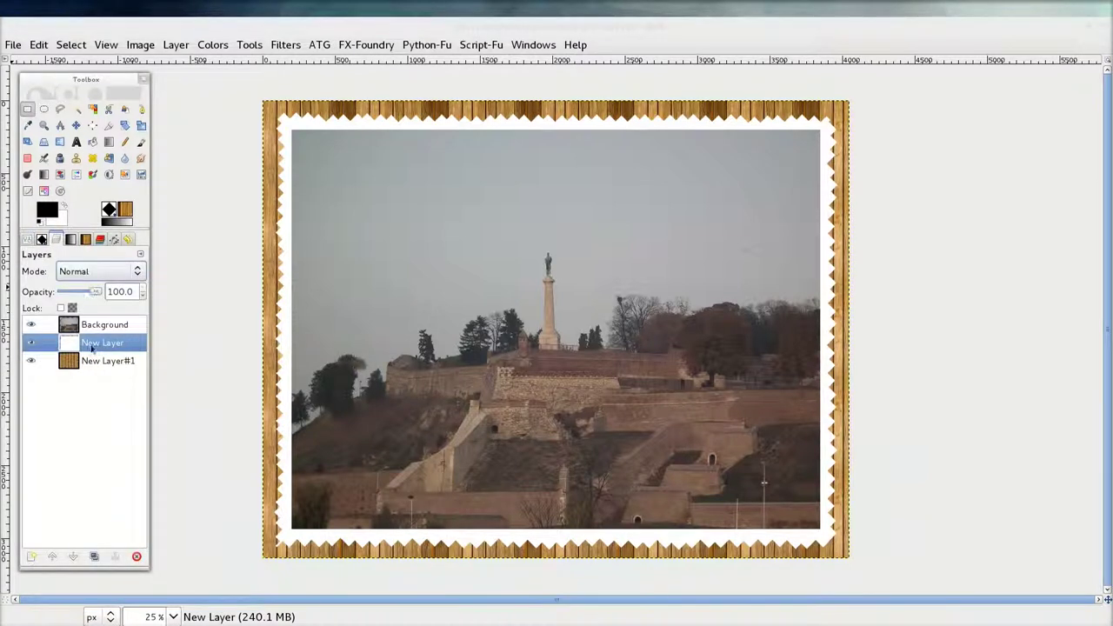
scroll(457, 126, "up", 4)
scroll(469, 128, "up", 4)
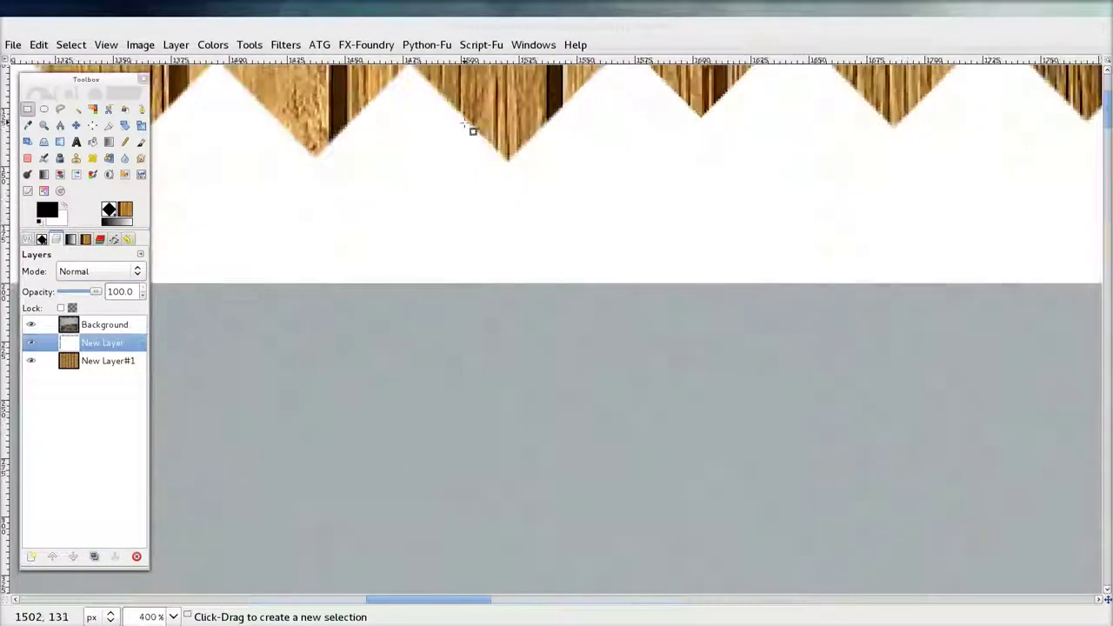
scroll(600, 165, "up", 3)
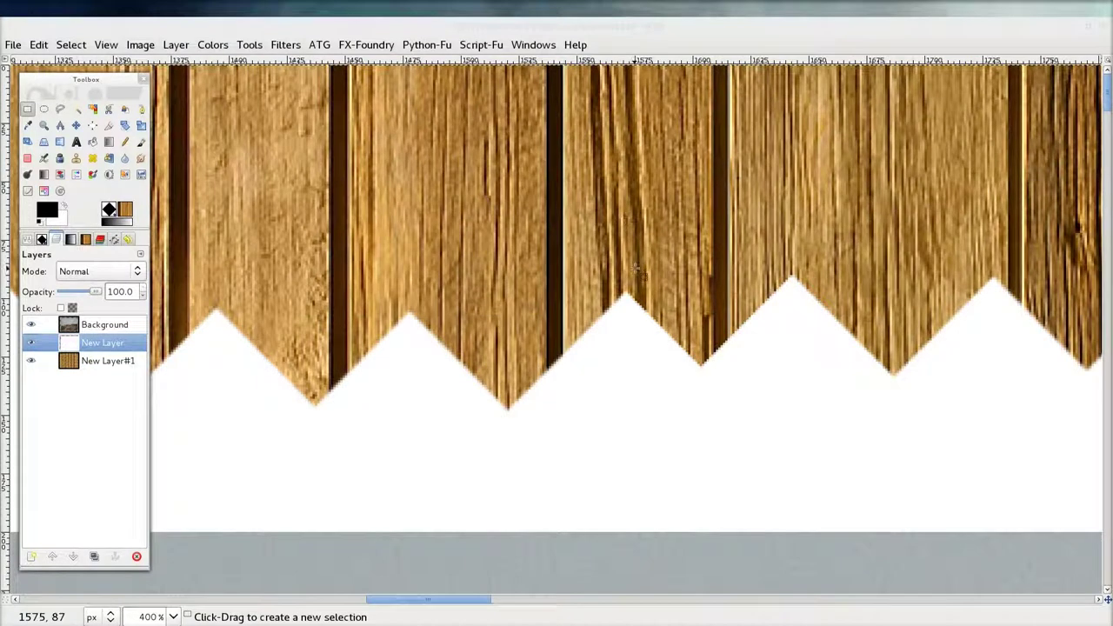
key("shift+ctrl+j")
Step: Apply a 3.0 px Gaussian Blur to the white border layer and zoom to check the edges
left_click(297, 48)
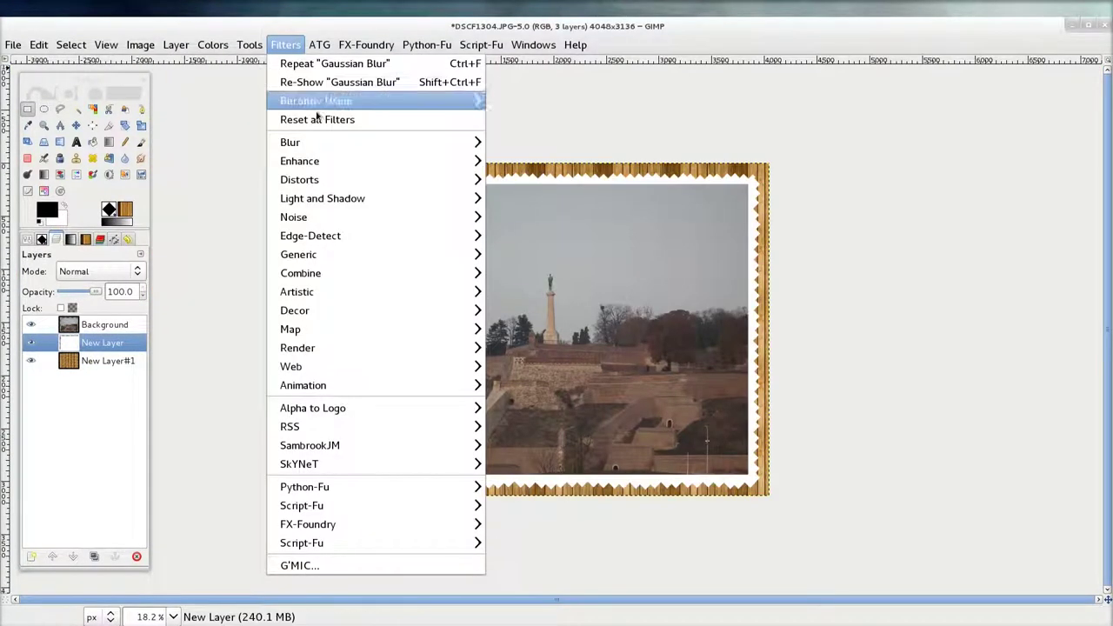
mouse_move(295, 141)
left_click(513, 141)
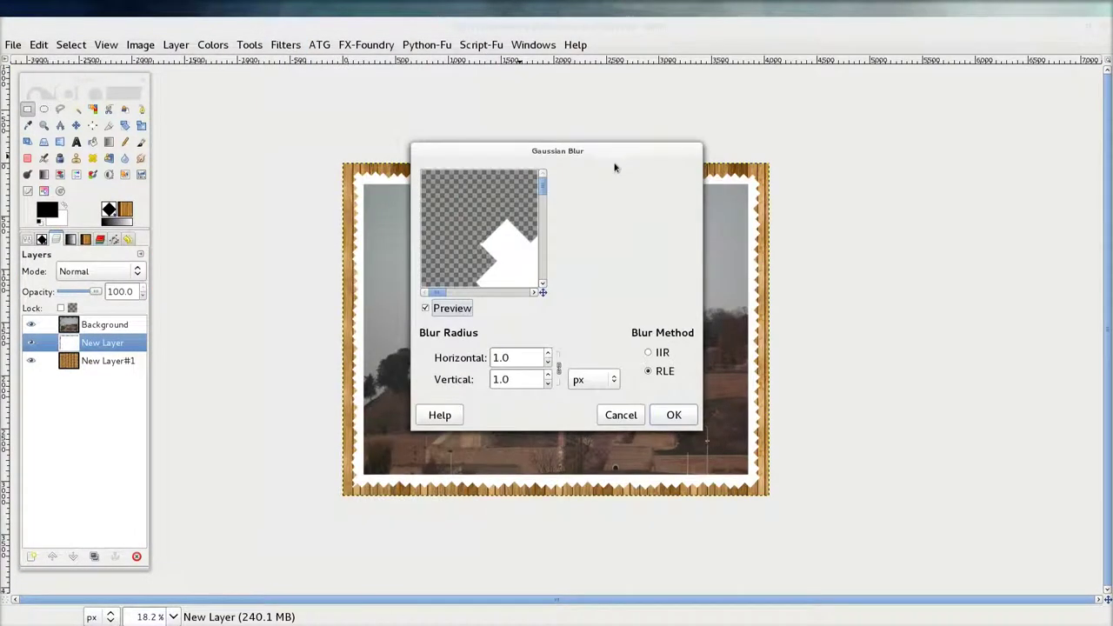
left_click(548, 354)
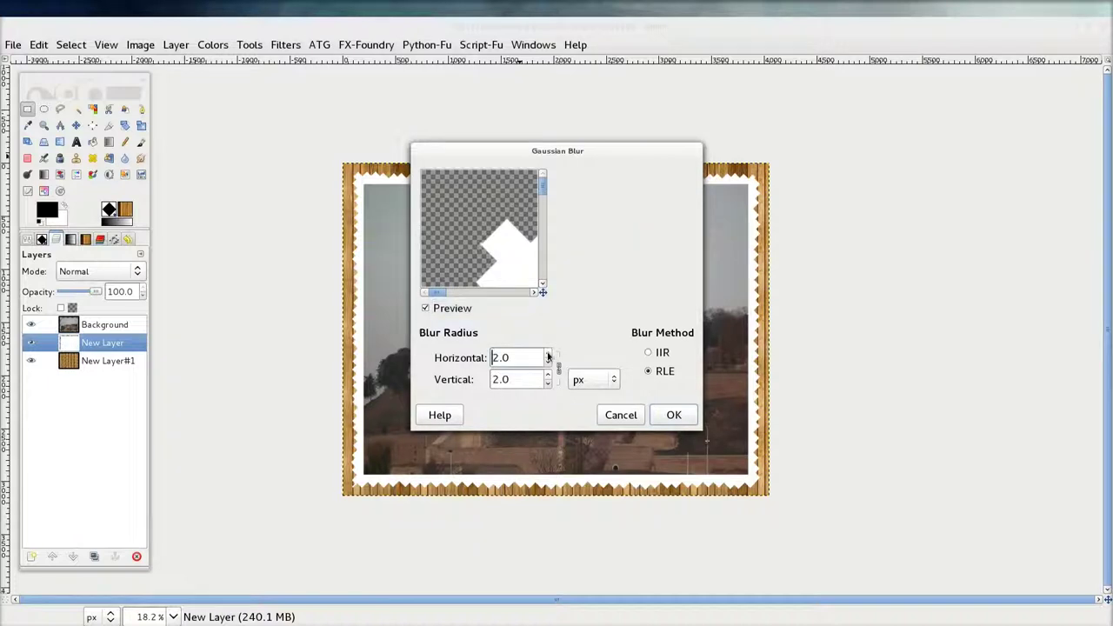
left_click(695, 424)
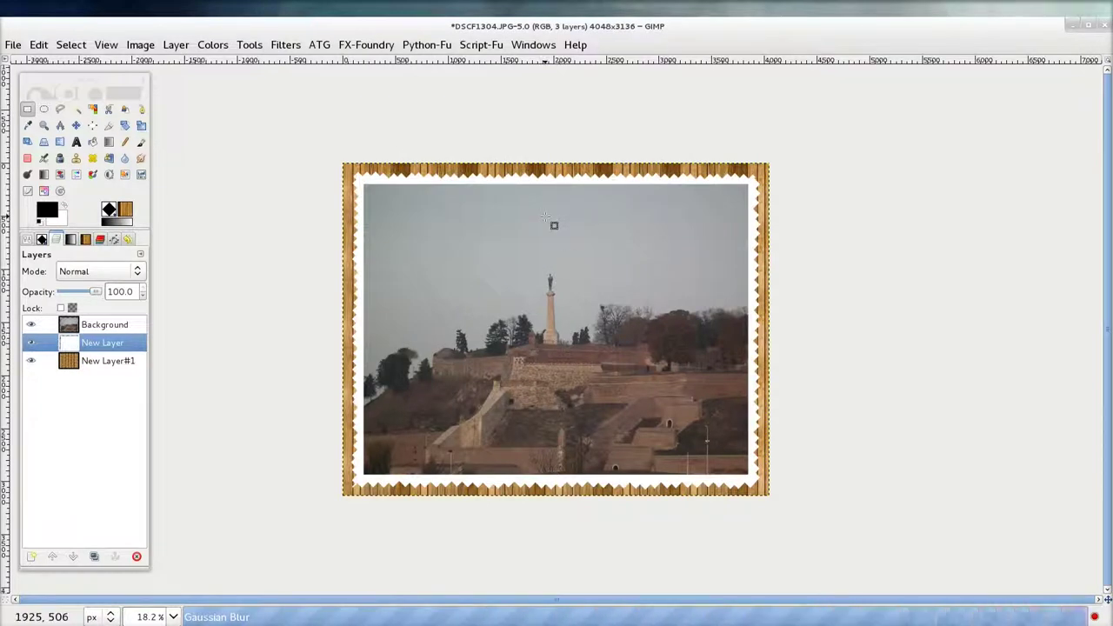
scroll(548, 183, "up", 5, "ctrl")
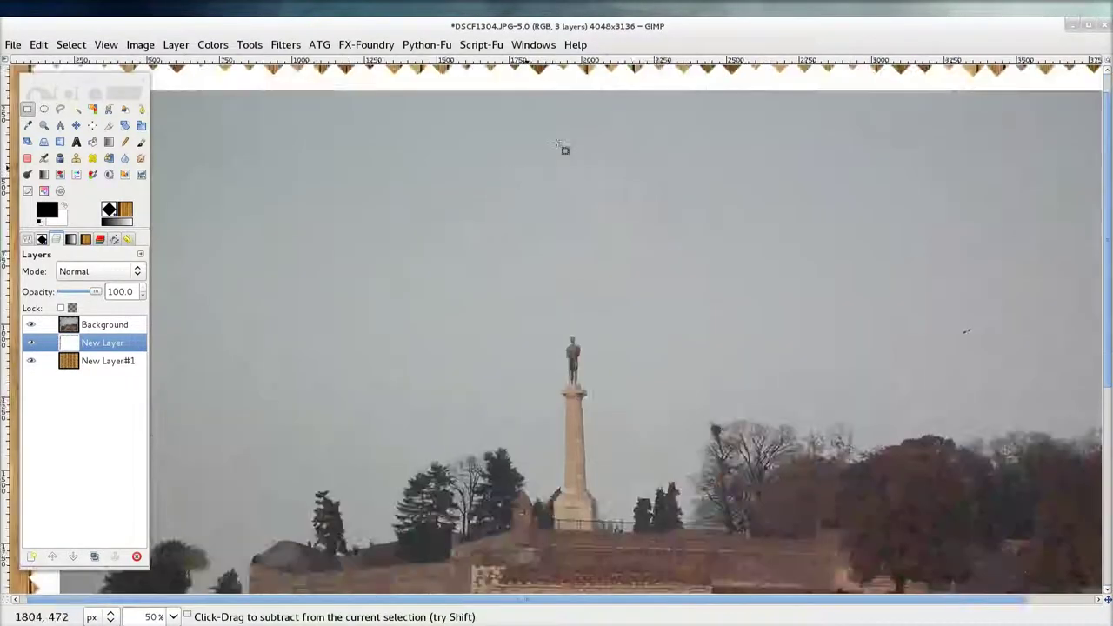
scroll(597, 138, "up", 5, "ctrl")
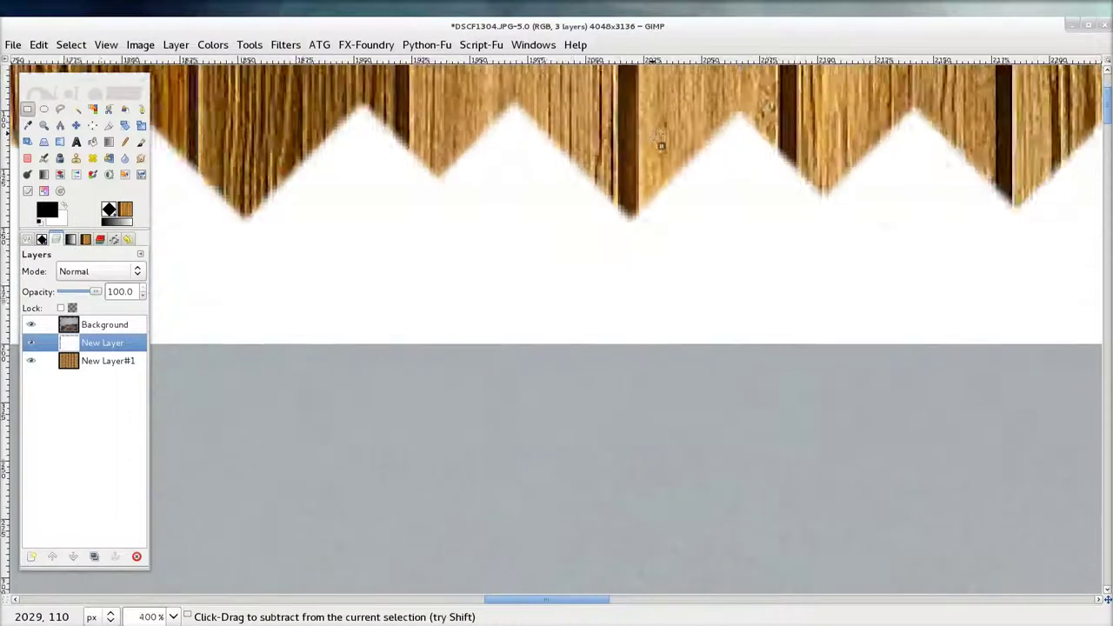
scroll(658, 179, "down", 10, "ctrl")
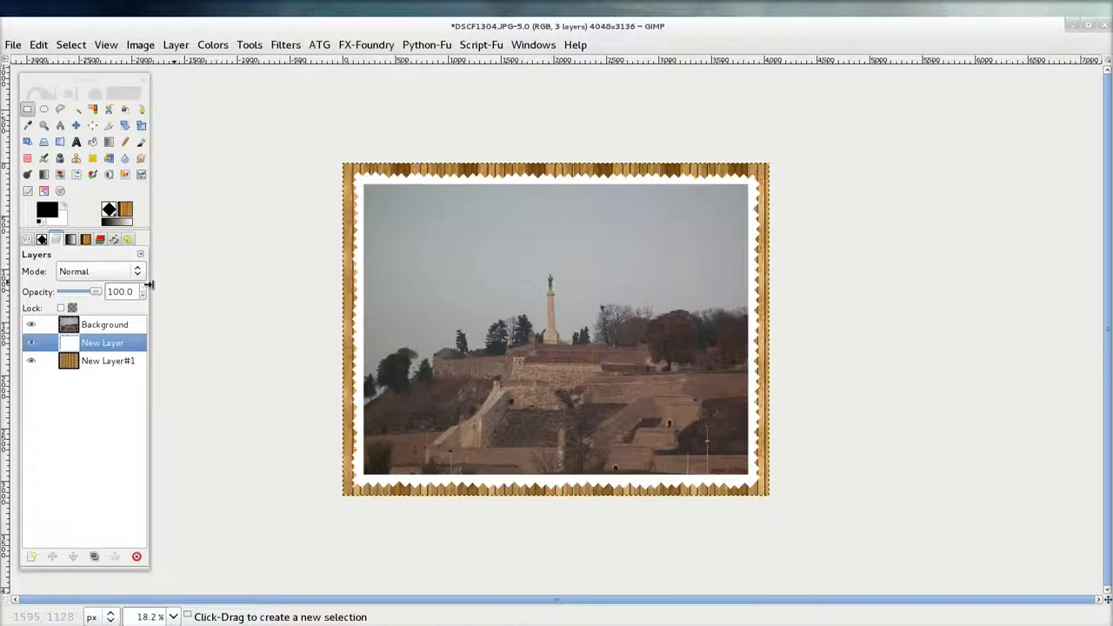
Step: Merge the Background photo layer down into the white zigzag border layer
left_click(109, 329)
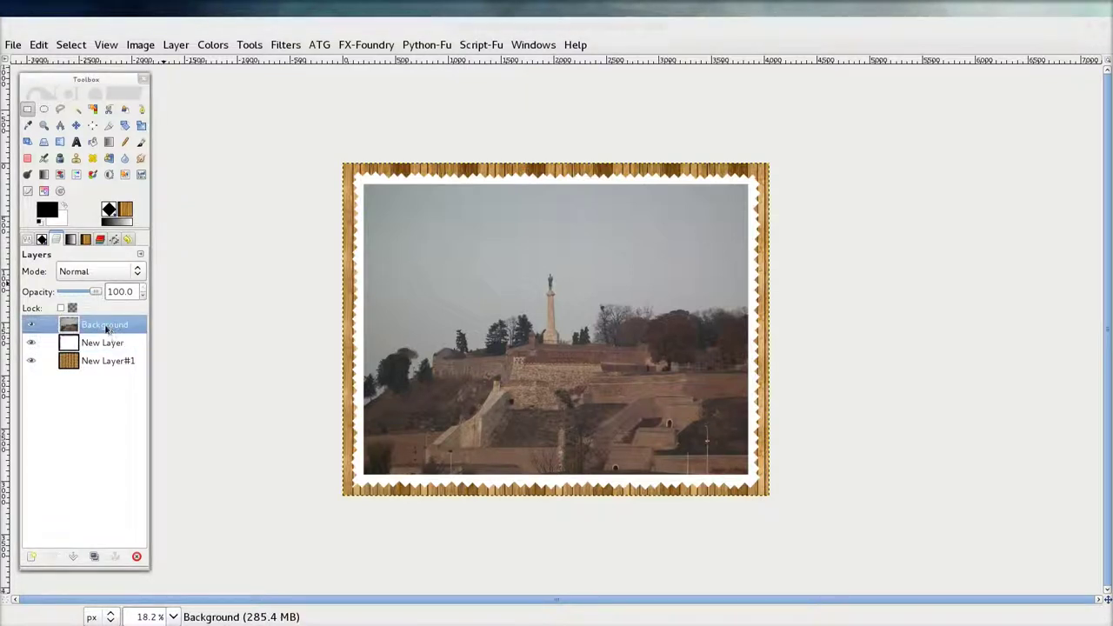
right_click(106, 329)
left_click(95, 329)
right_click(95, 329)
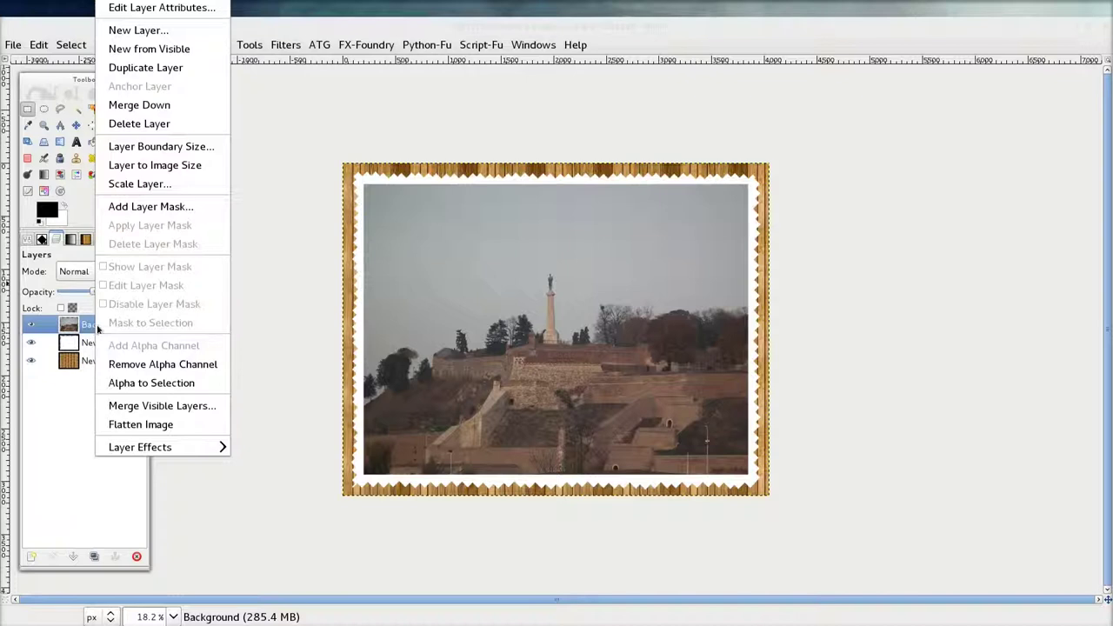
left_click(139, 104)
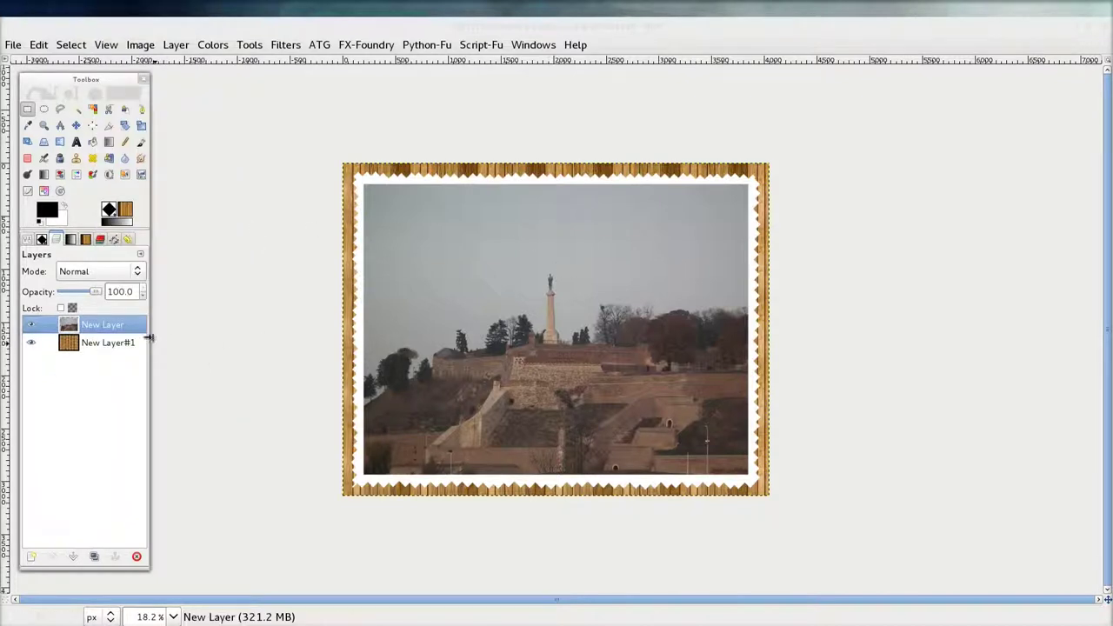
left_click(140, 127)
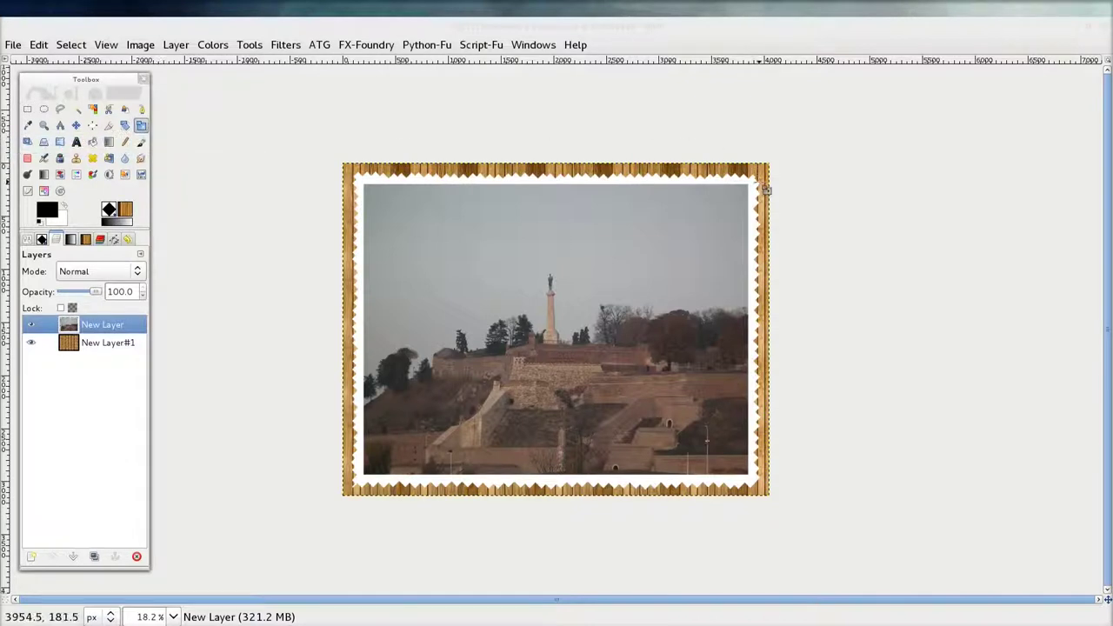
Step: Shrink the framed photo layer by dragging a corner handle with the Scale tool
left_click(755, 185)
left_click_drag(756, 185, 599, 277)
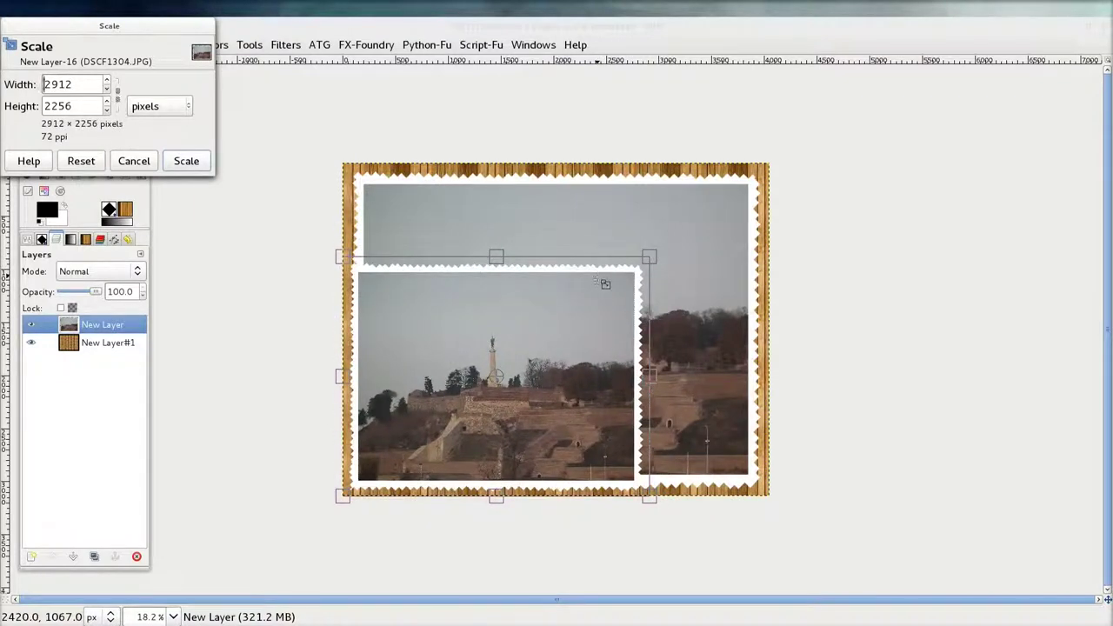
left_click(185, 164)
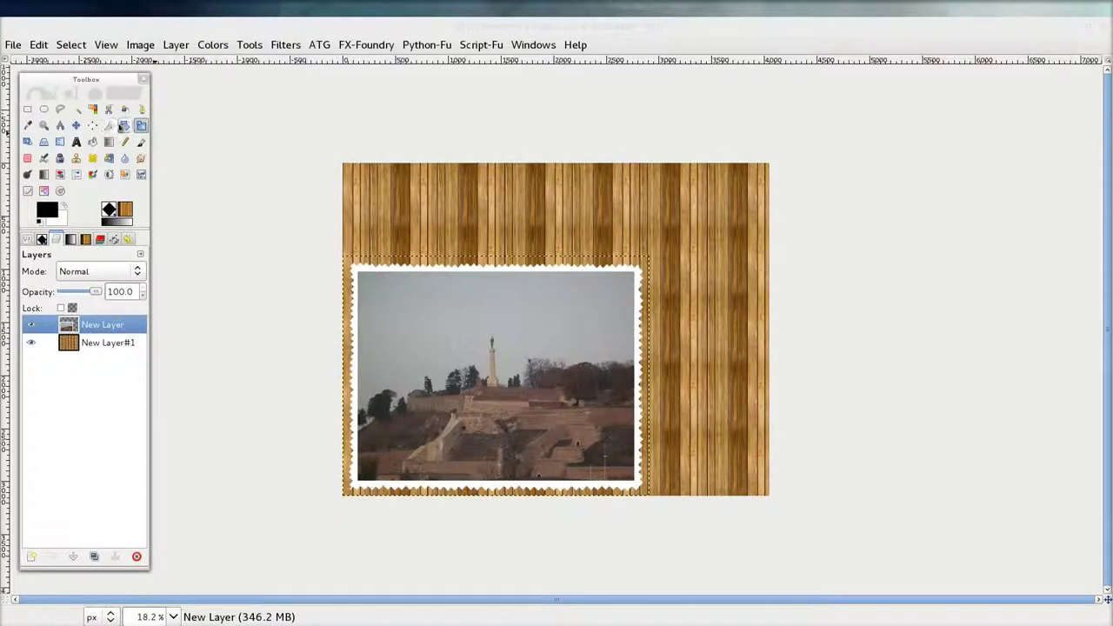
Step: Rotate the framed photo by -15° and move it up and right onto the wood
key("shift+r")
left_click_drag(634, 281, 545, 214)
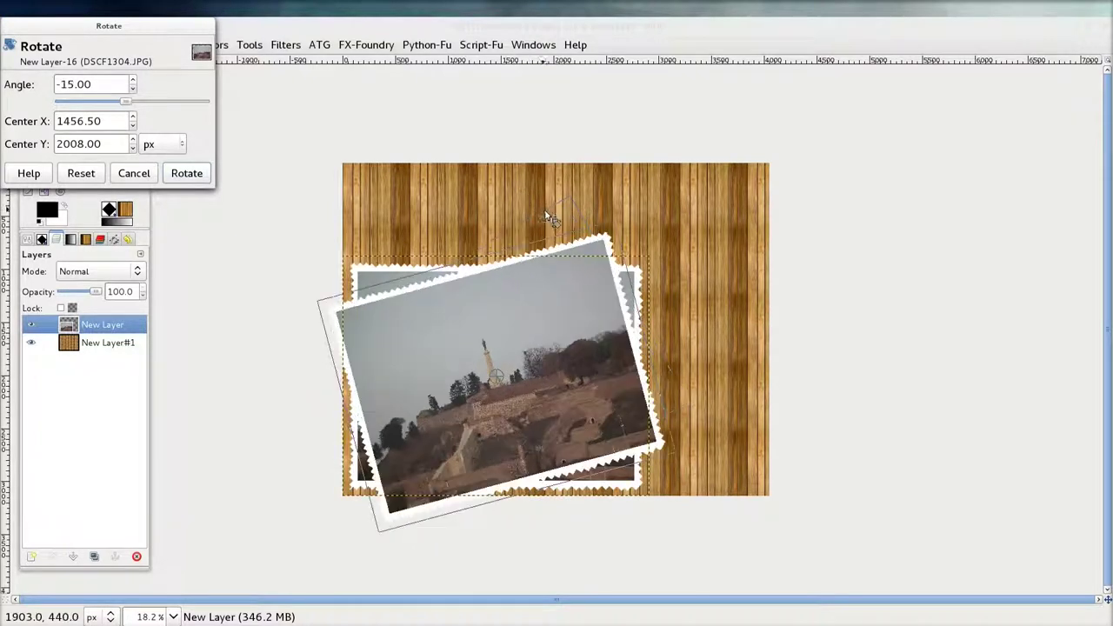
left_click(186, 173)
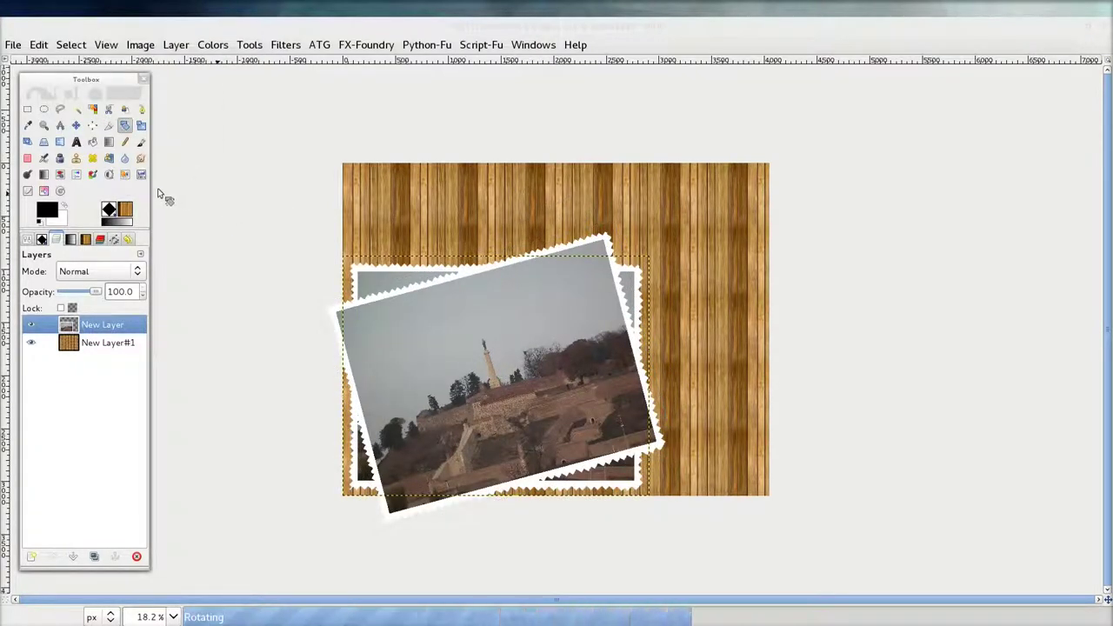
left_click(76, 125)
left_click_drag(485, 400, 555, 329)
Step: Add a Drop Shadow to the framed photo layer with offsets 8/8, blur radius 15, opacity 80
scroll(288, 228, "up", 1)
left_click(261, 248)
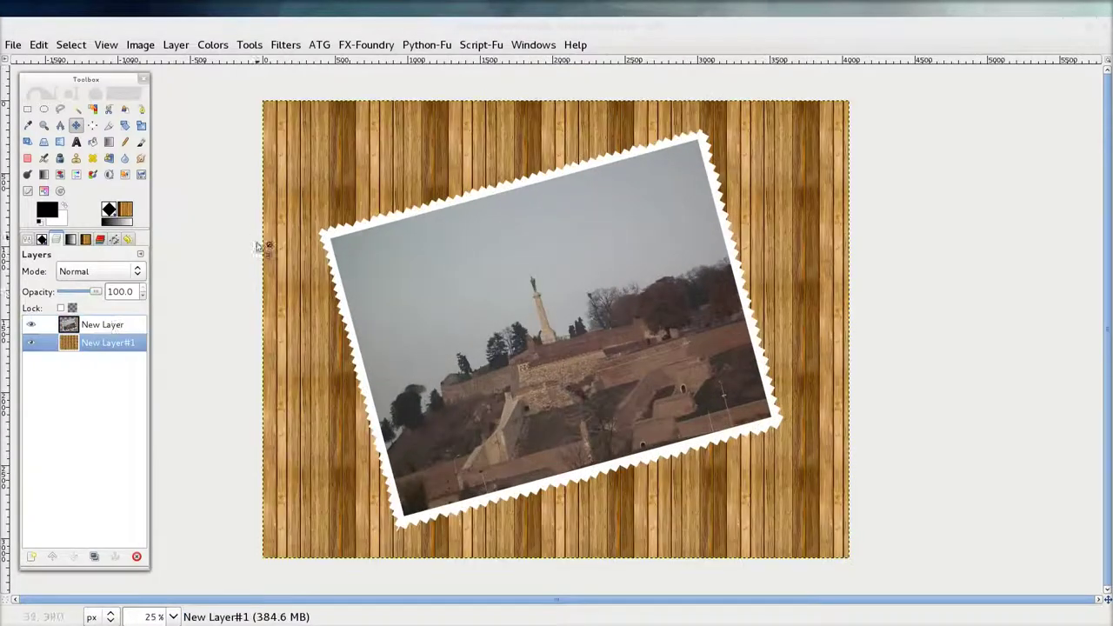
left_click(104, 330)
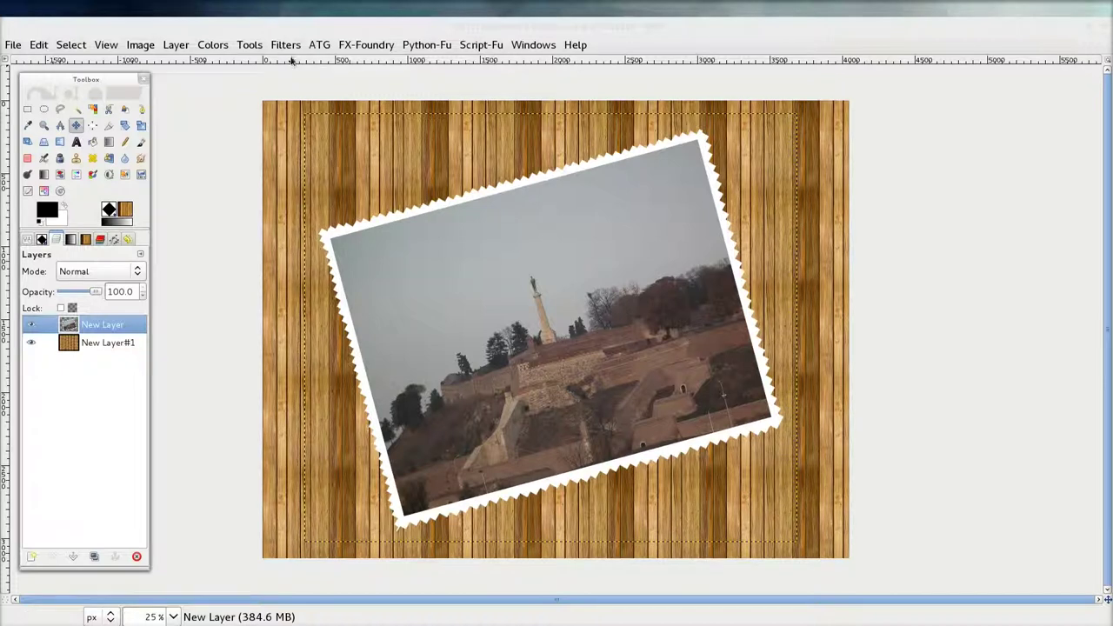
left_click(286, 45)
mouse_move(348, 203)
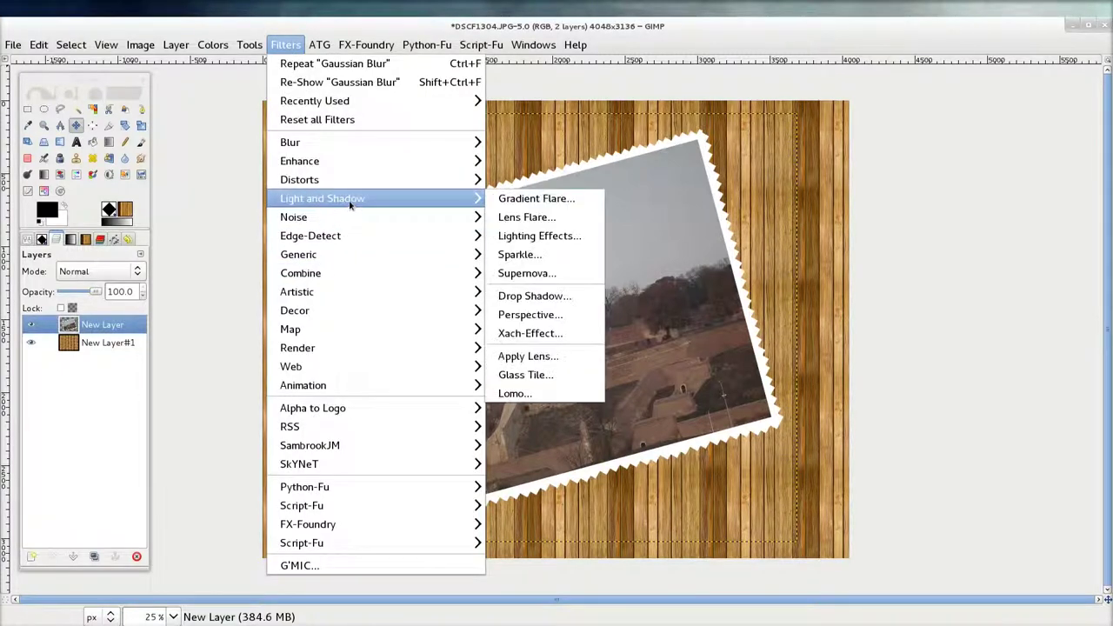
left_click(551, 295)
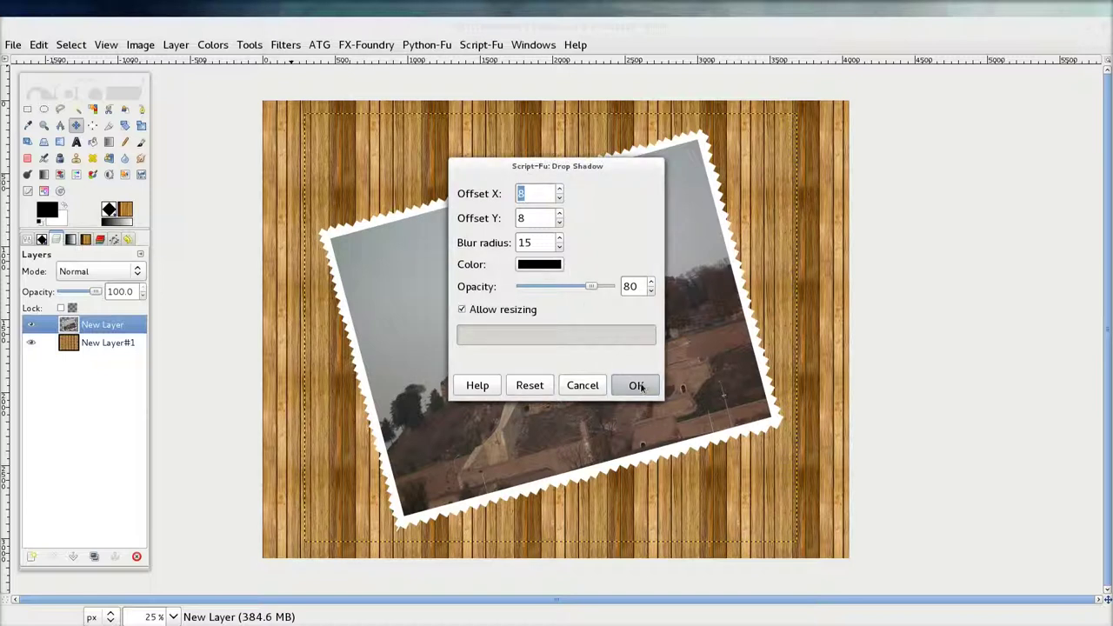
left_click(637, 385)
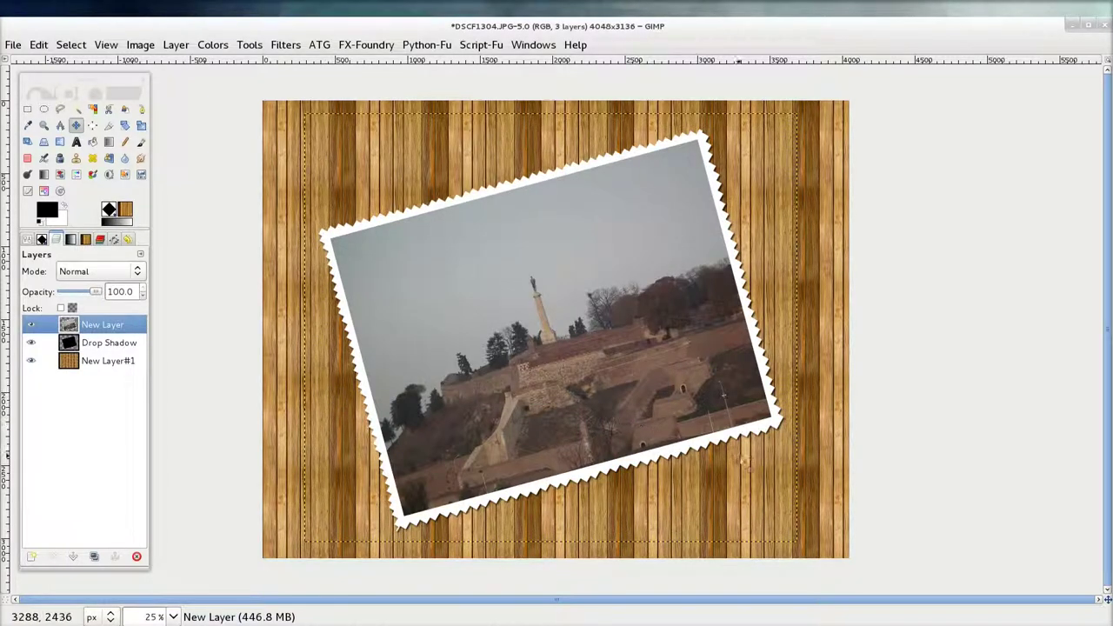
scroll(745, 449, "up", 3)
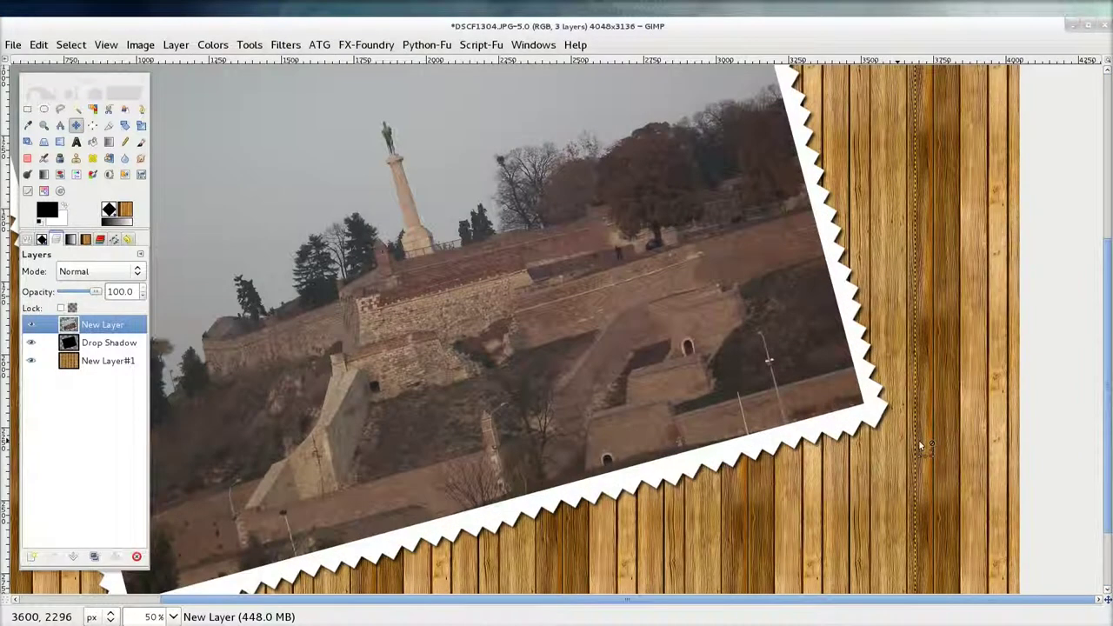
scroll(745, 429, "down", 2)
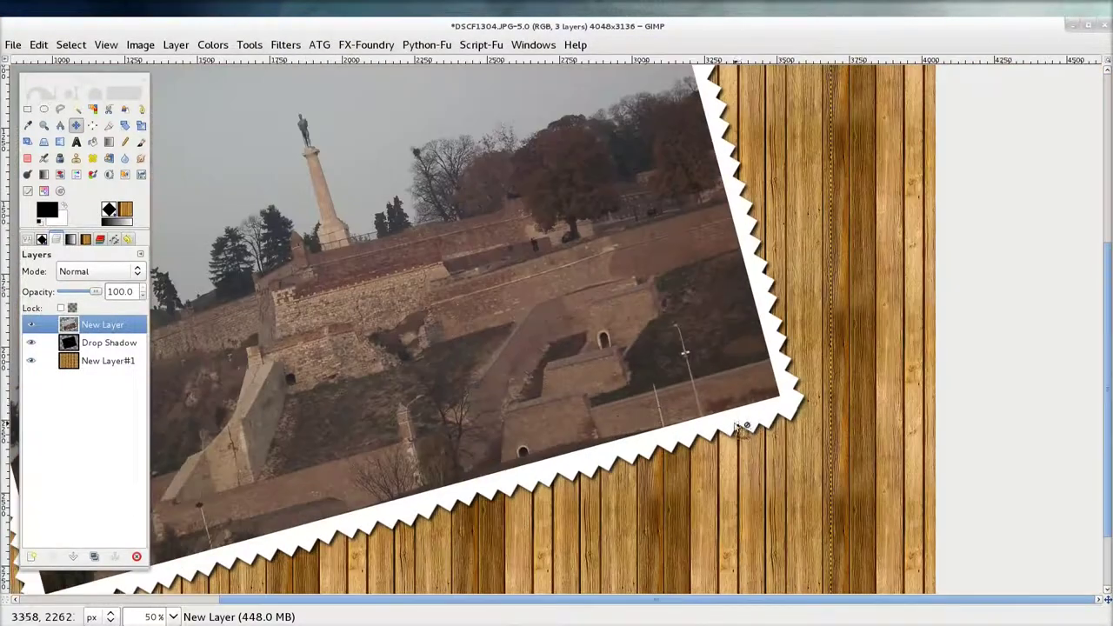
scroll(653, 388, "up", 2)
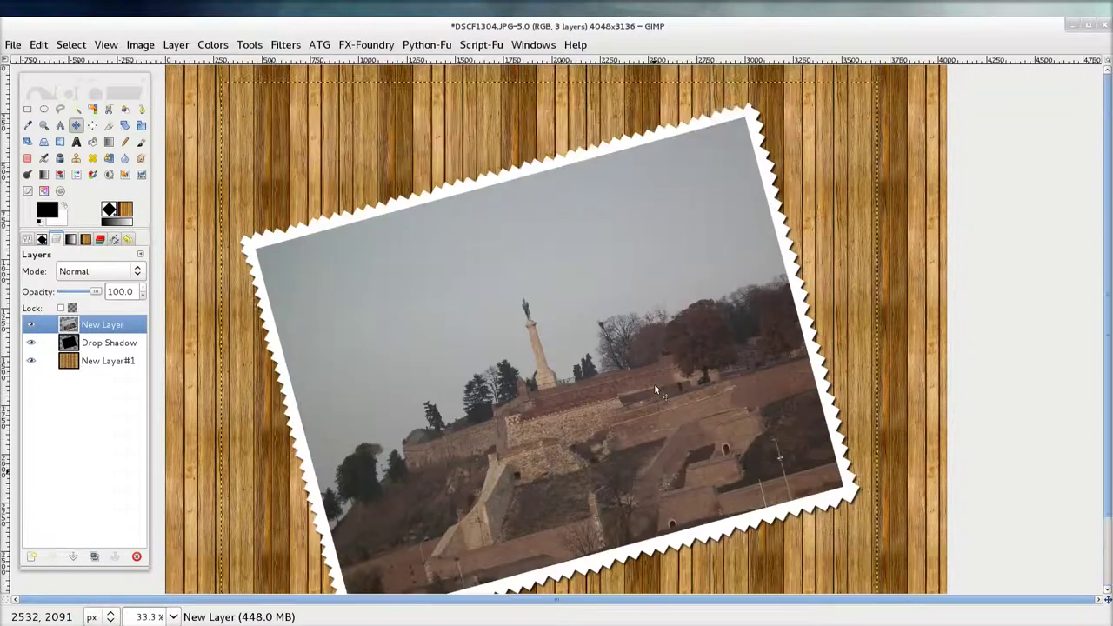
scroll(655, 388, "down", 1)
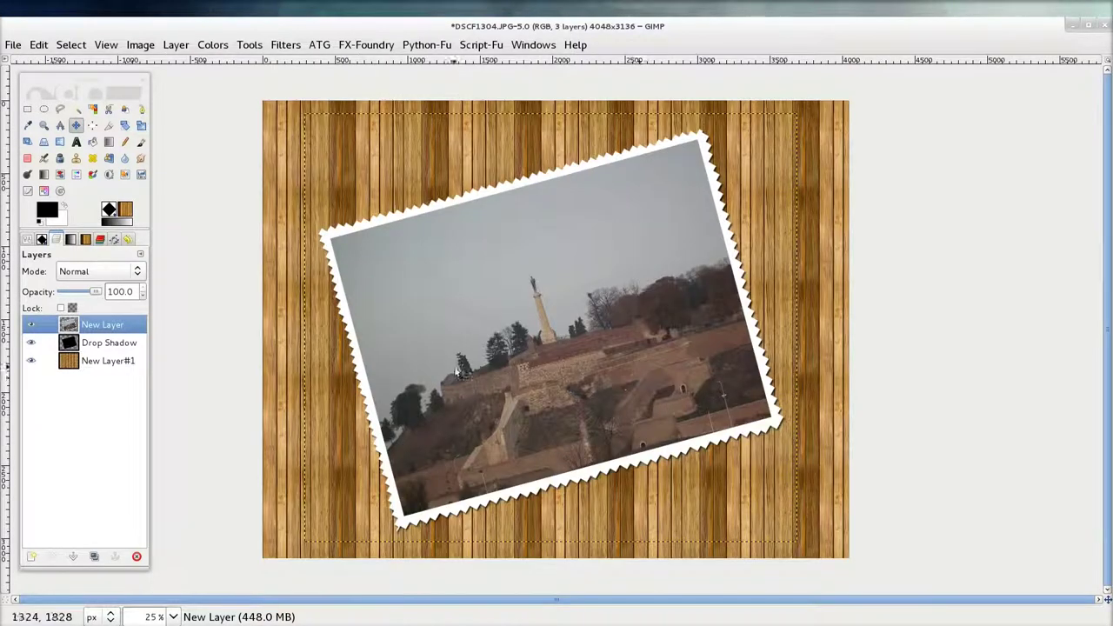
left_click(113, 361)
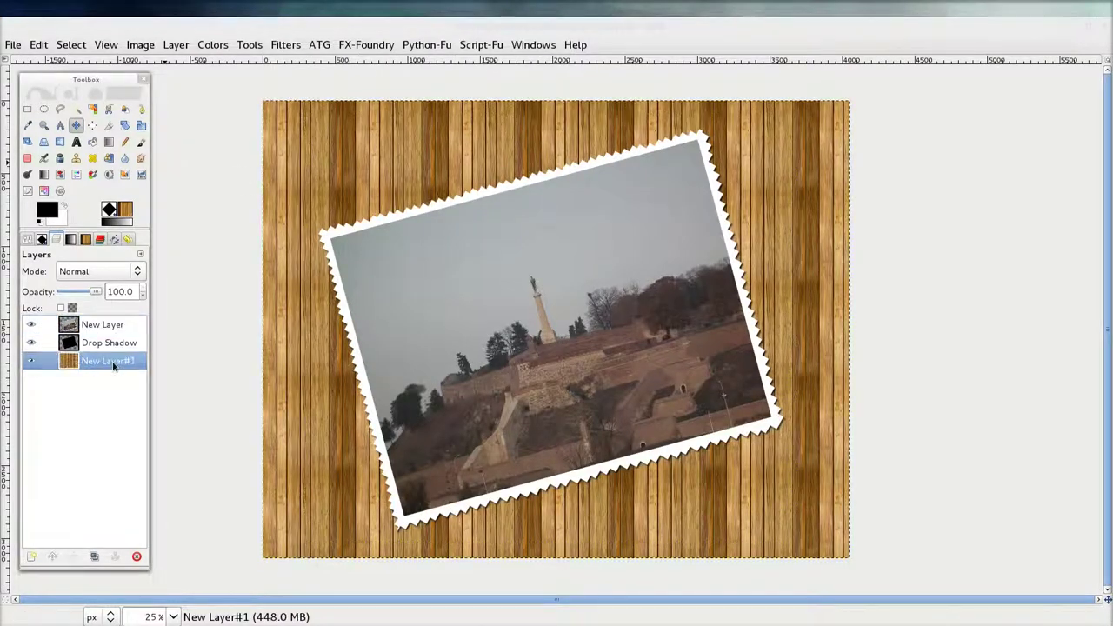